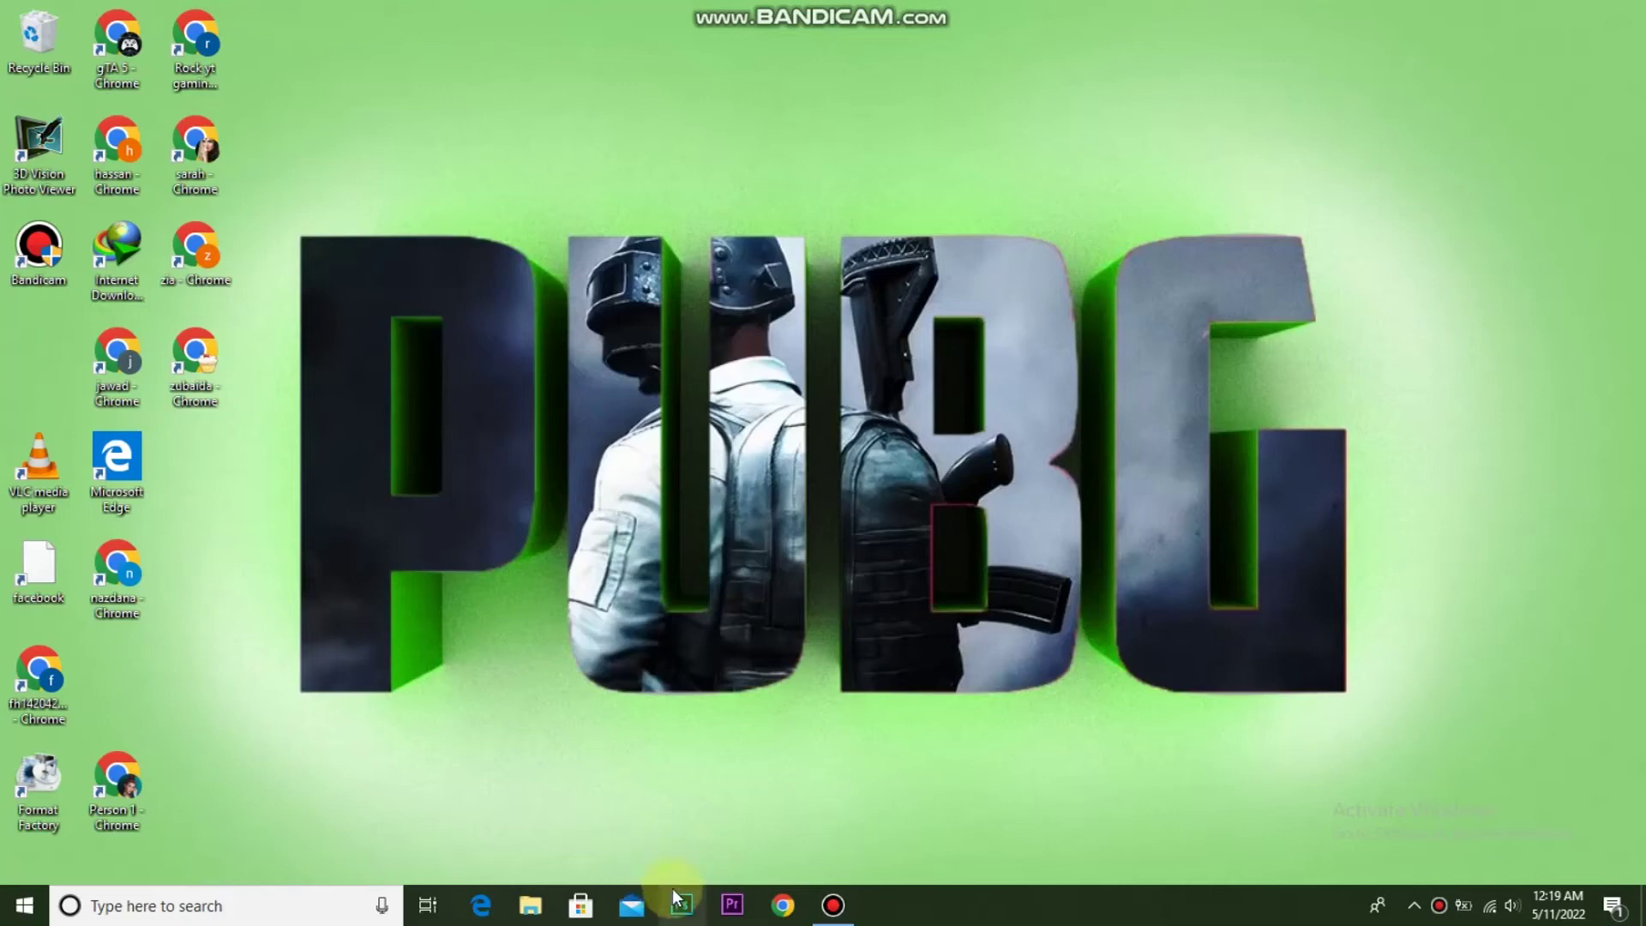
# Launch Photoshop from the taskbar, open the recent pink-haired portrait, and show the Filter menu.
pyautogui.click(679, 900)
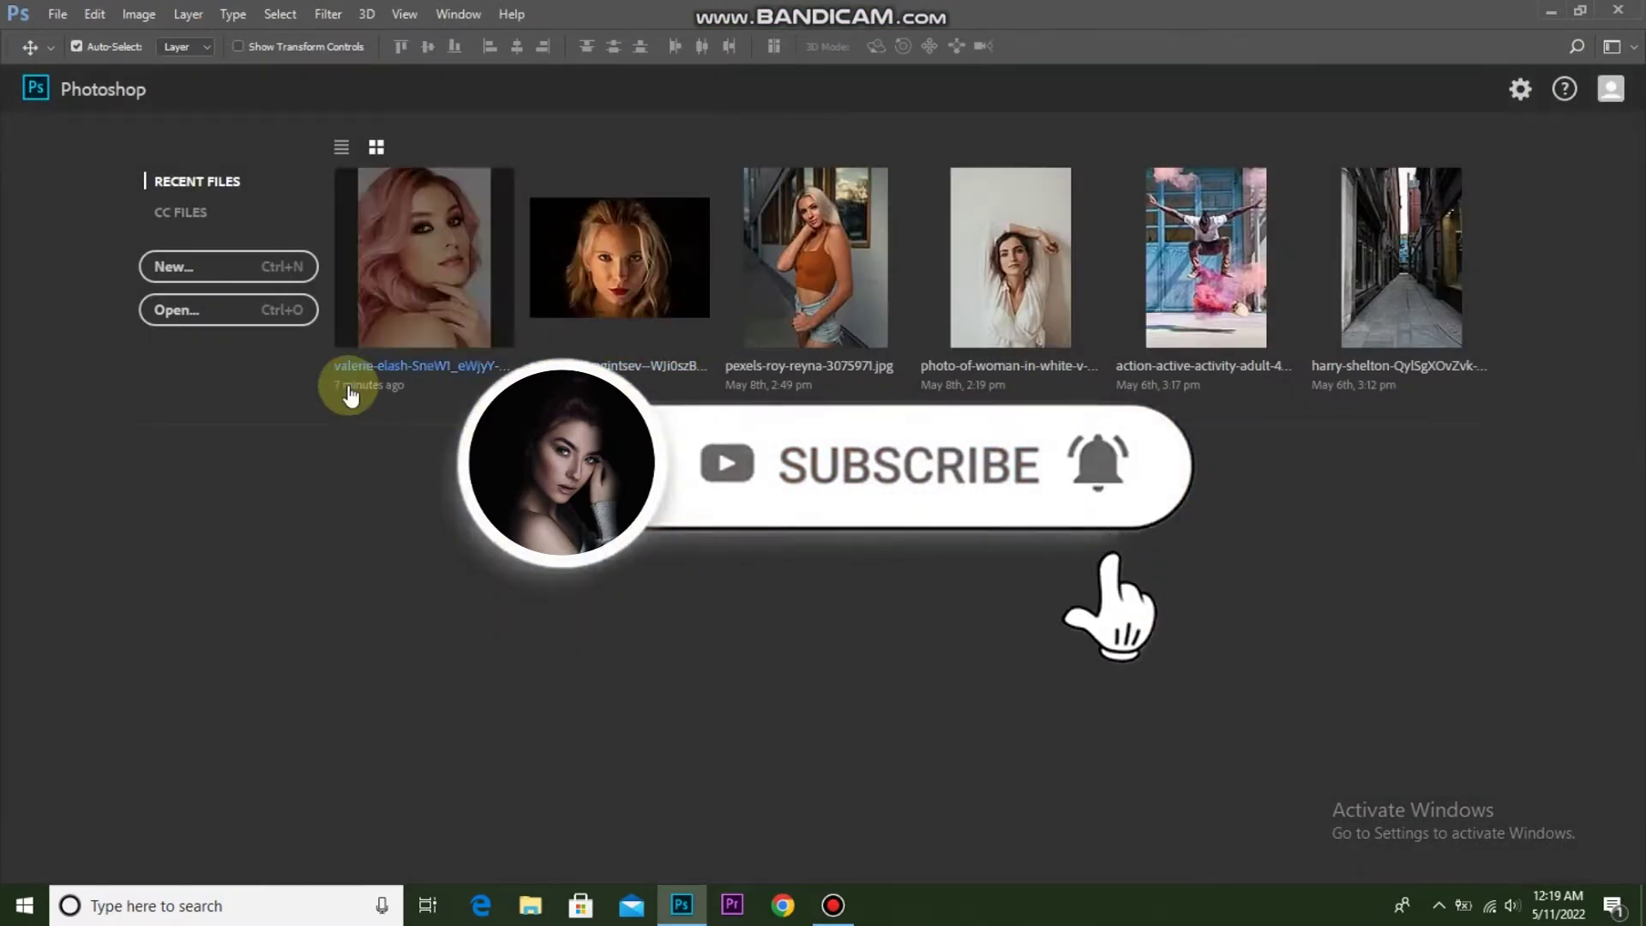
pyautogui.click(377, 296)
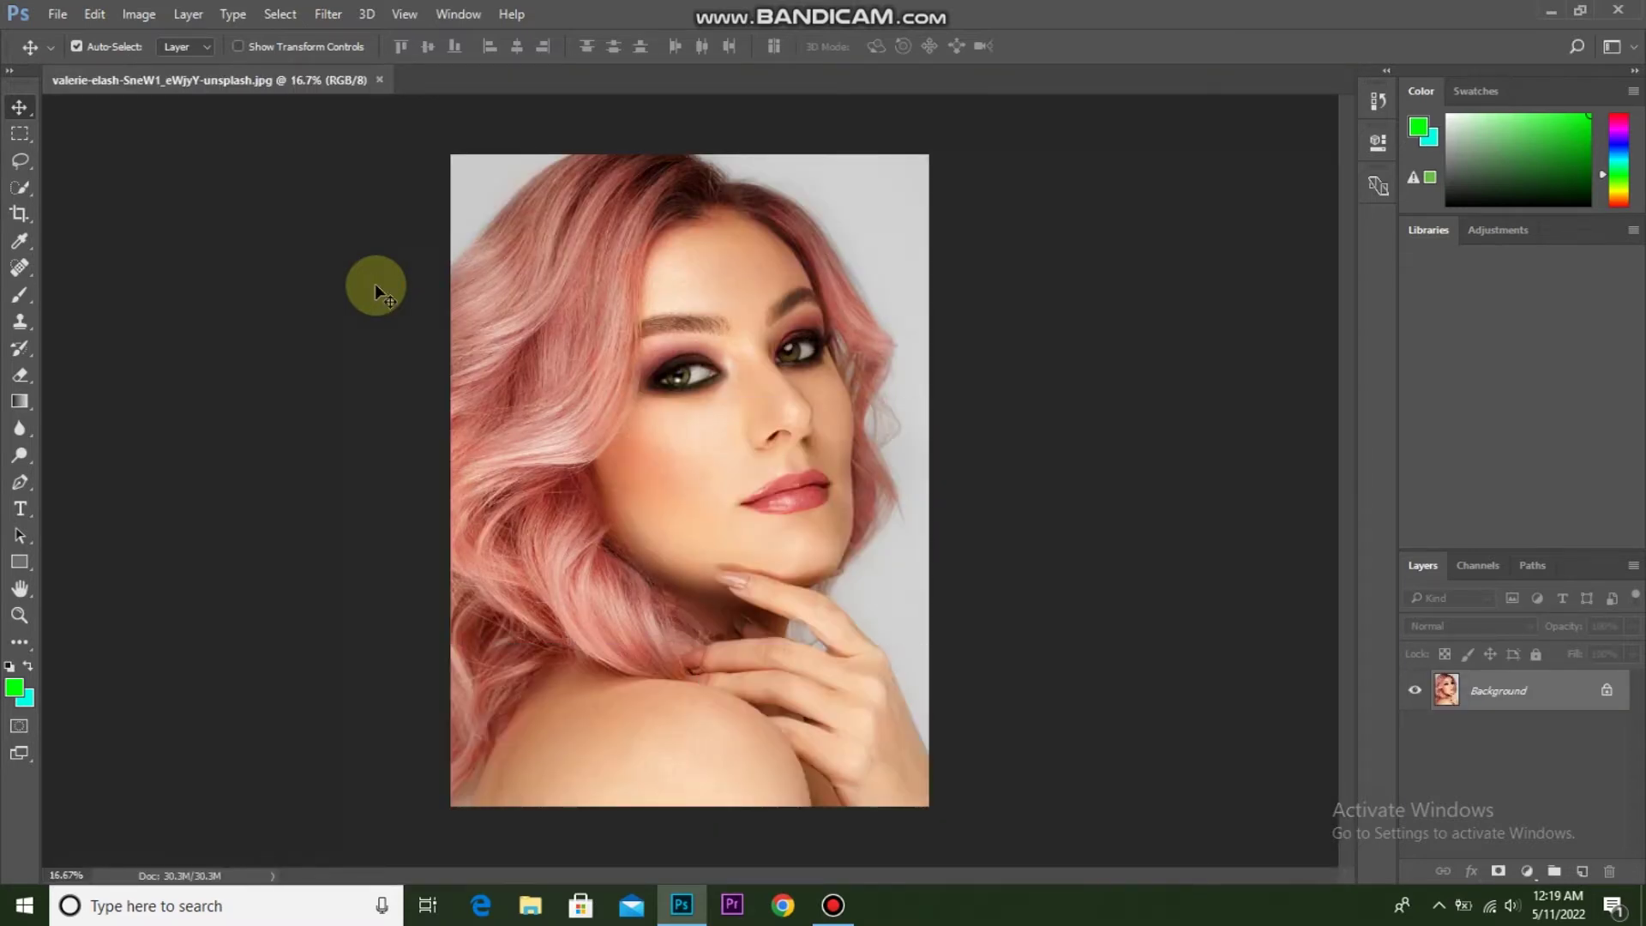
pyautogui.click(333, 19)
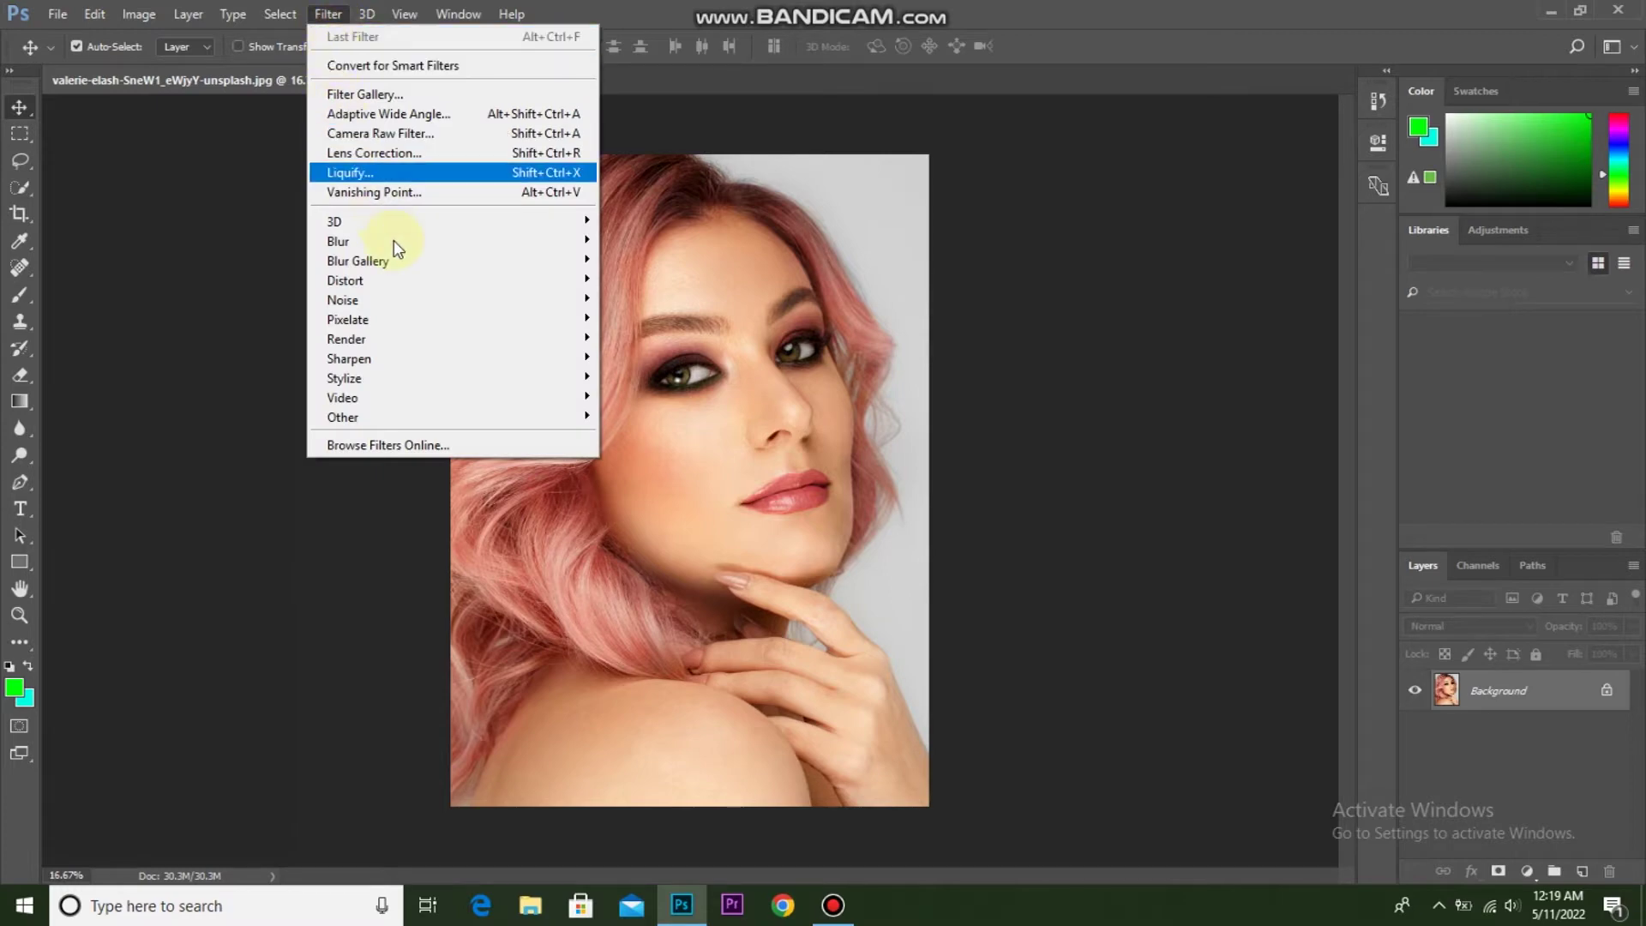
pyautogui.moveTo(385, 378)
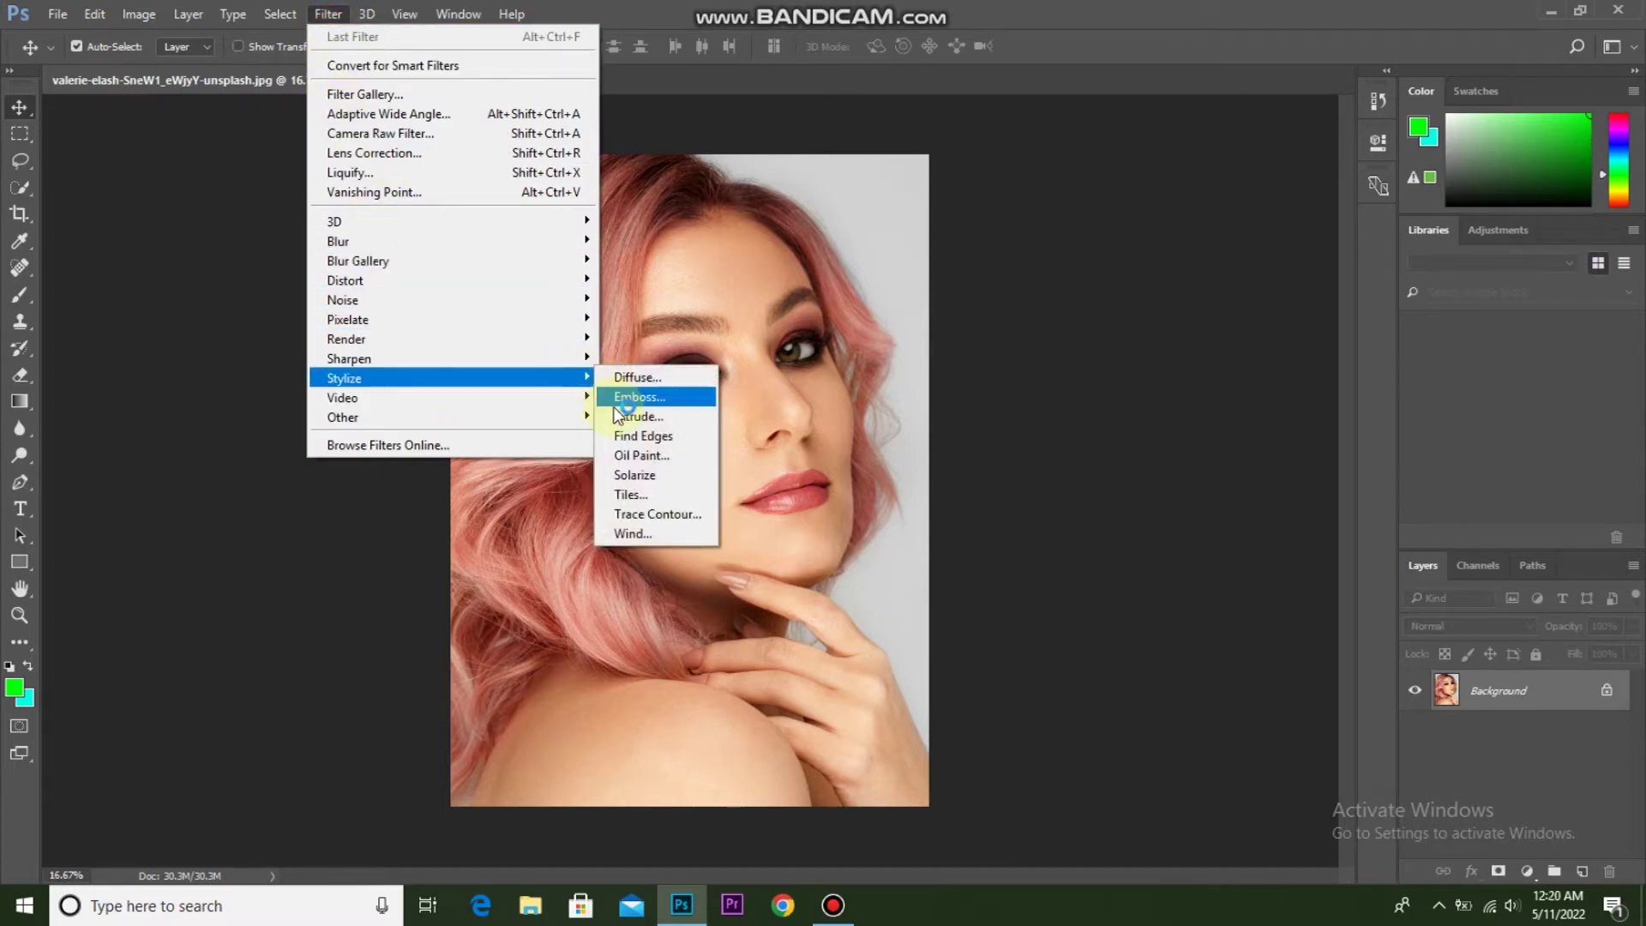
# Apply Oil Paint with Scale 7.6 and Stylization 7.1, continuing past the driver warning.
pyautogui.click(638, 460)
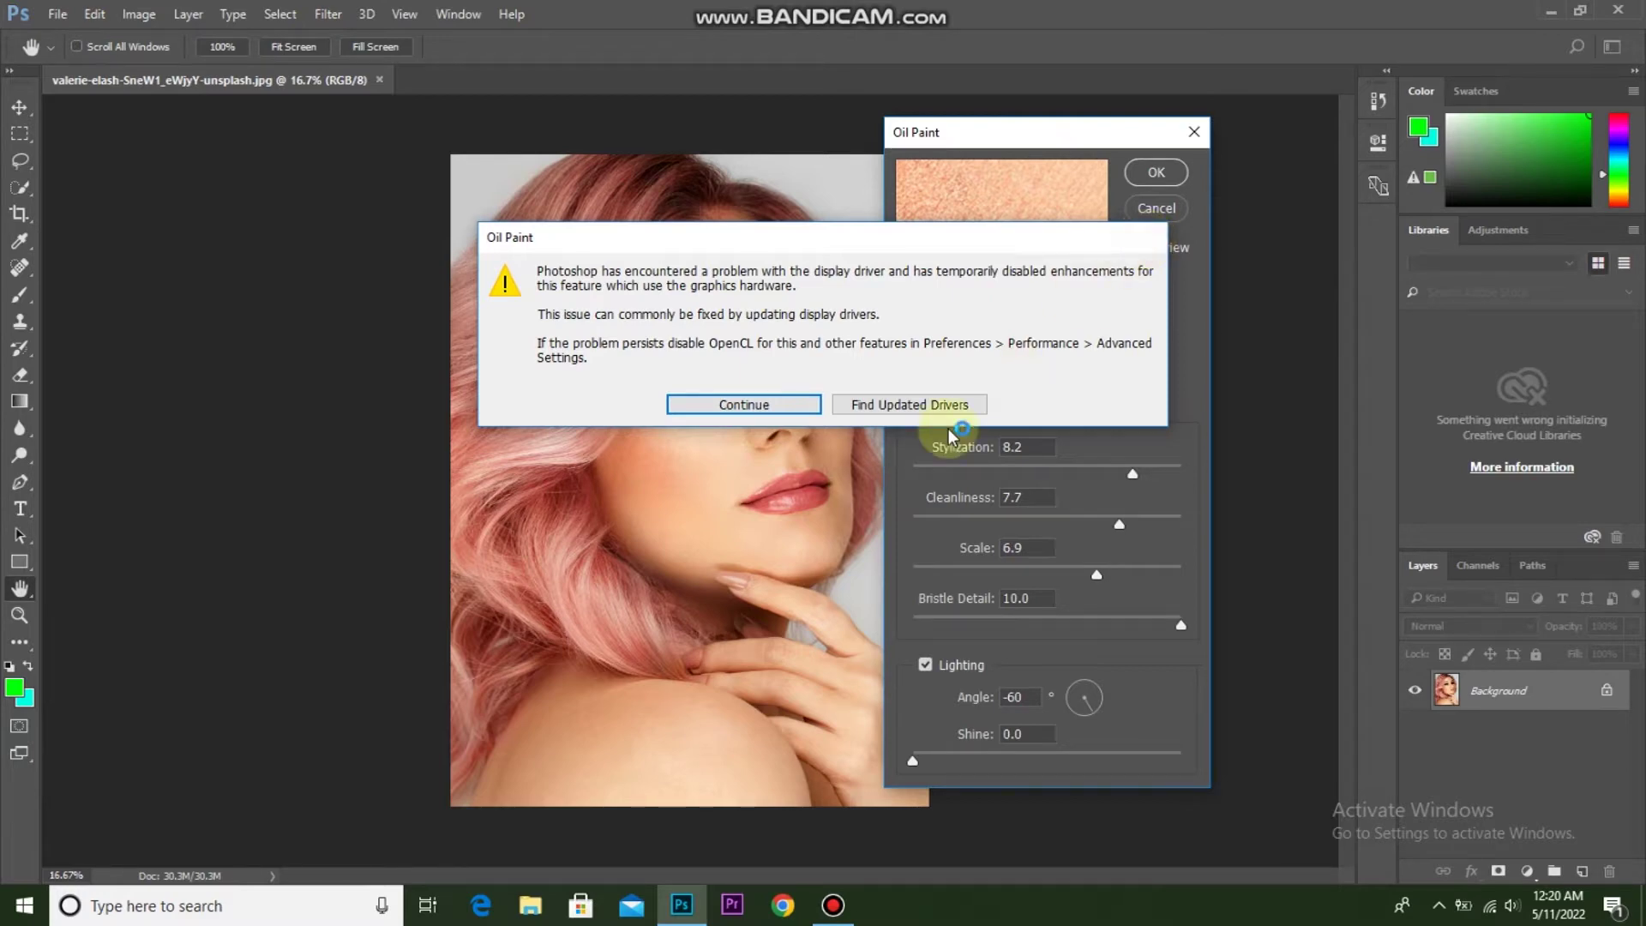
pyautogui.click(790, 404)
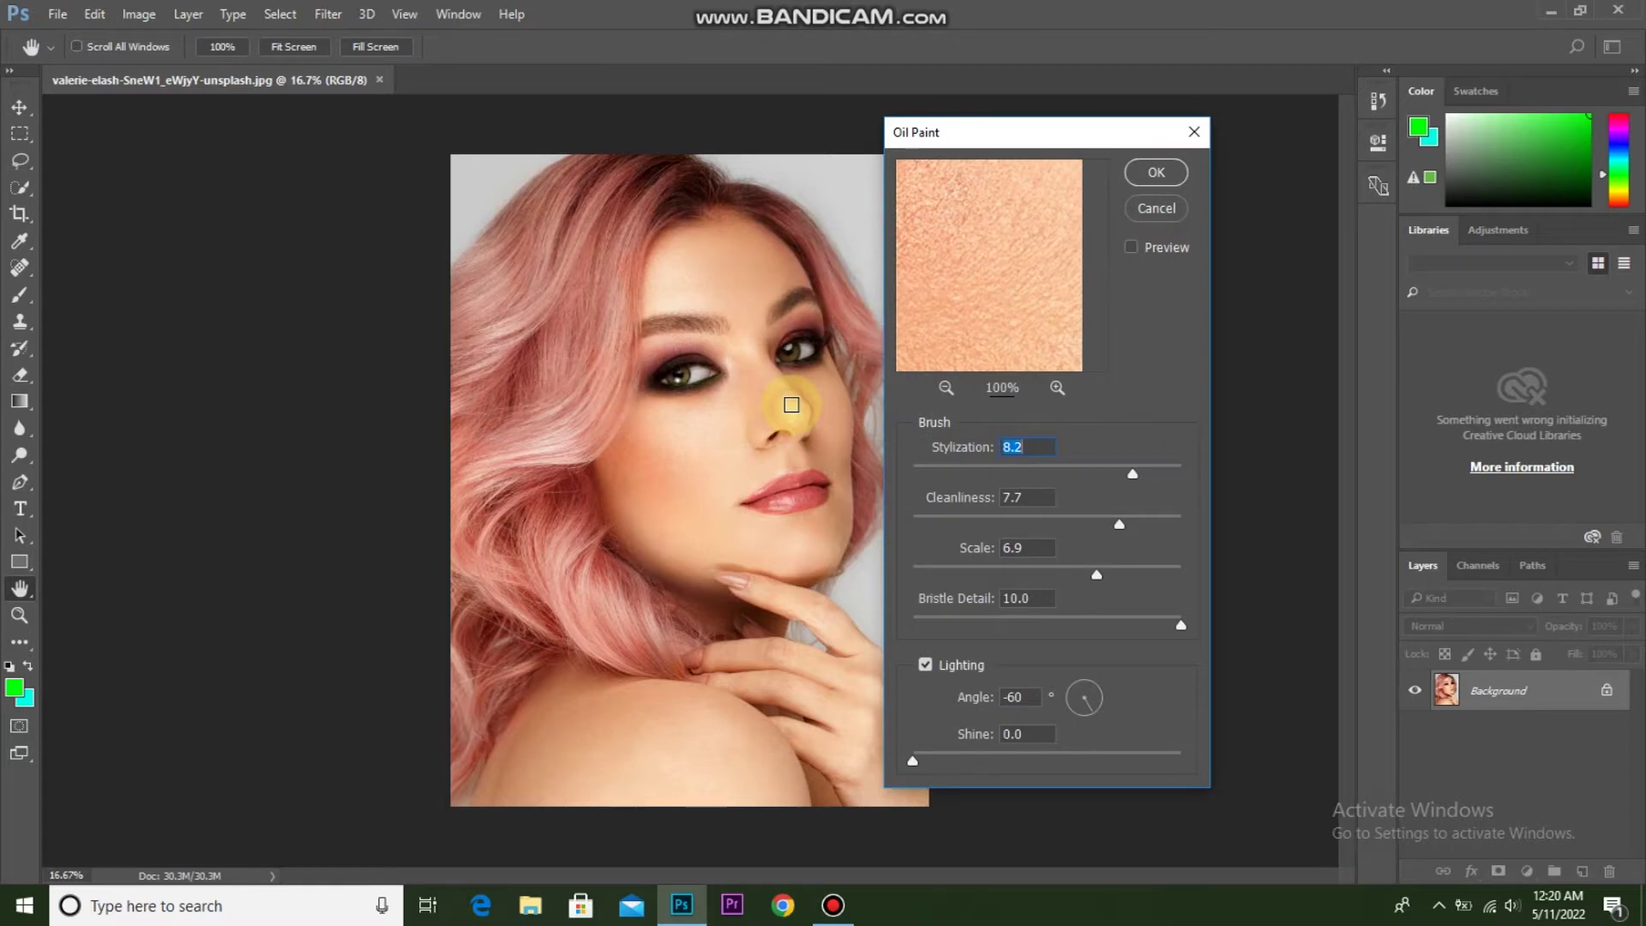
pyautogui.moveTo(1097, 574); pyautogui.dragTo(1154, 575)
pyautogui.click(1116, 575)
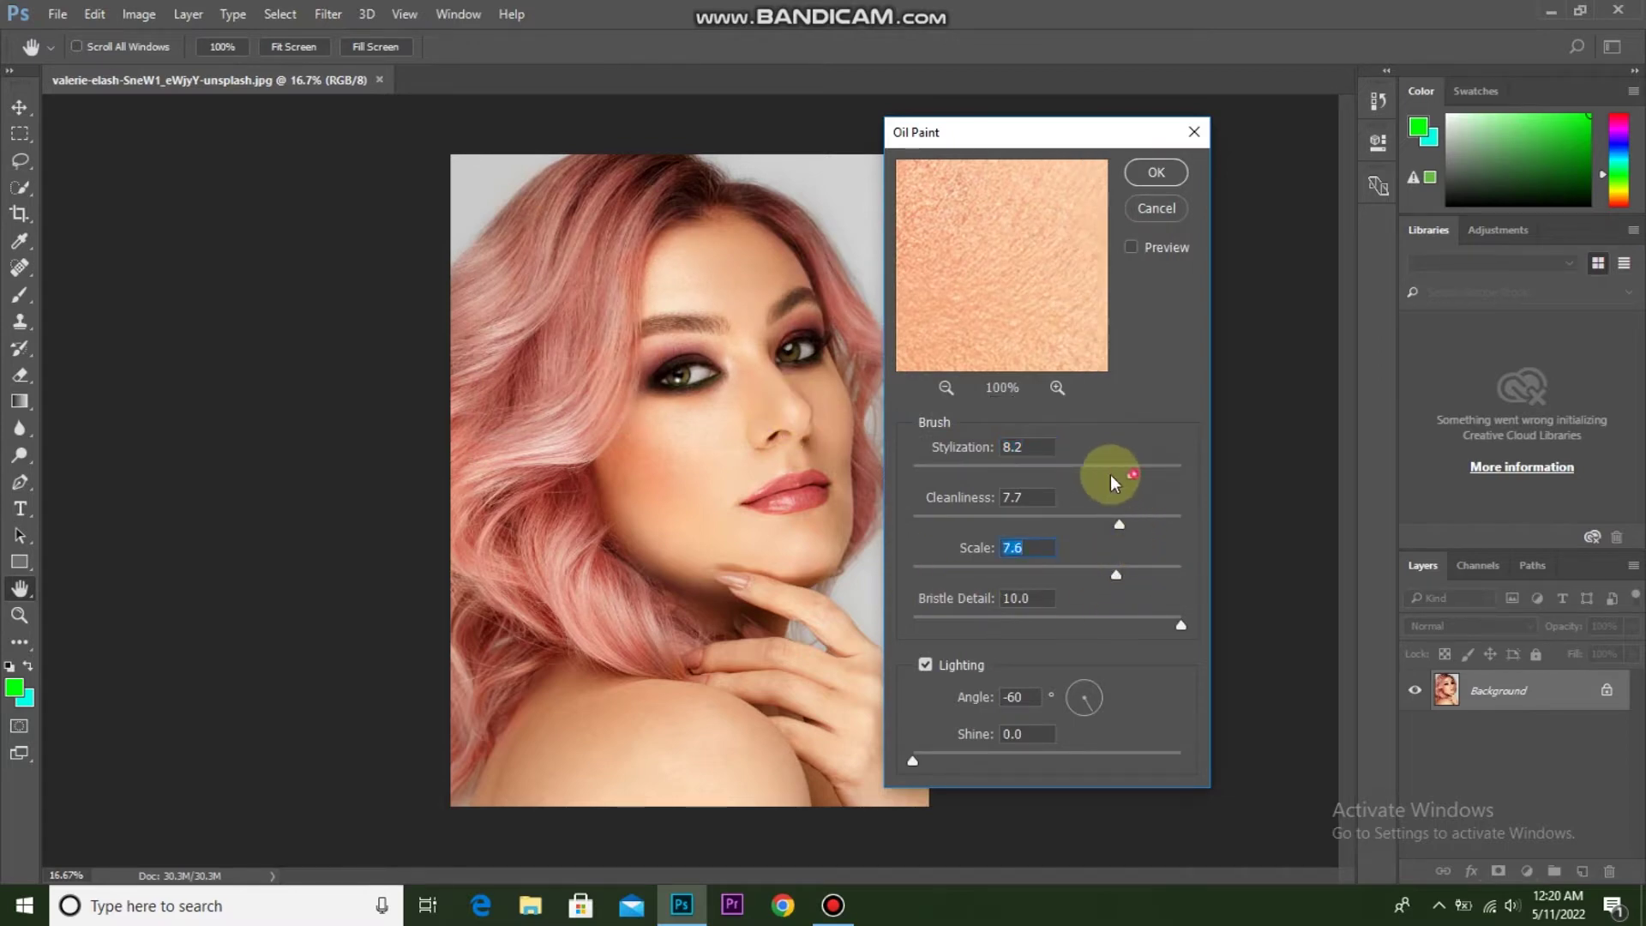
pyautogui.click(1115, 473)
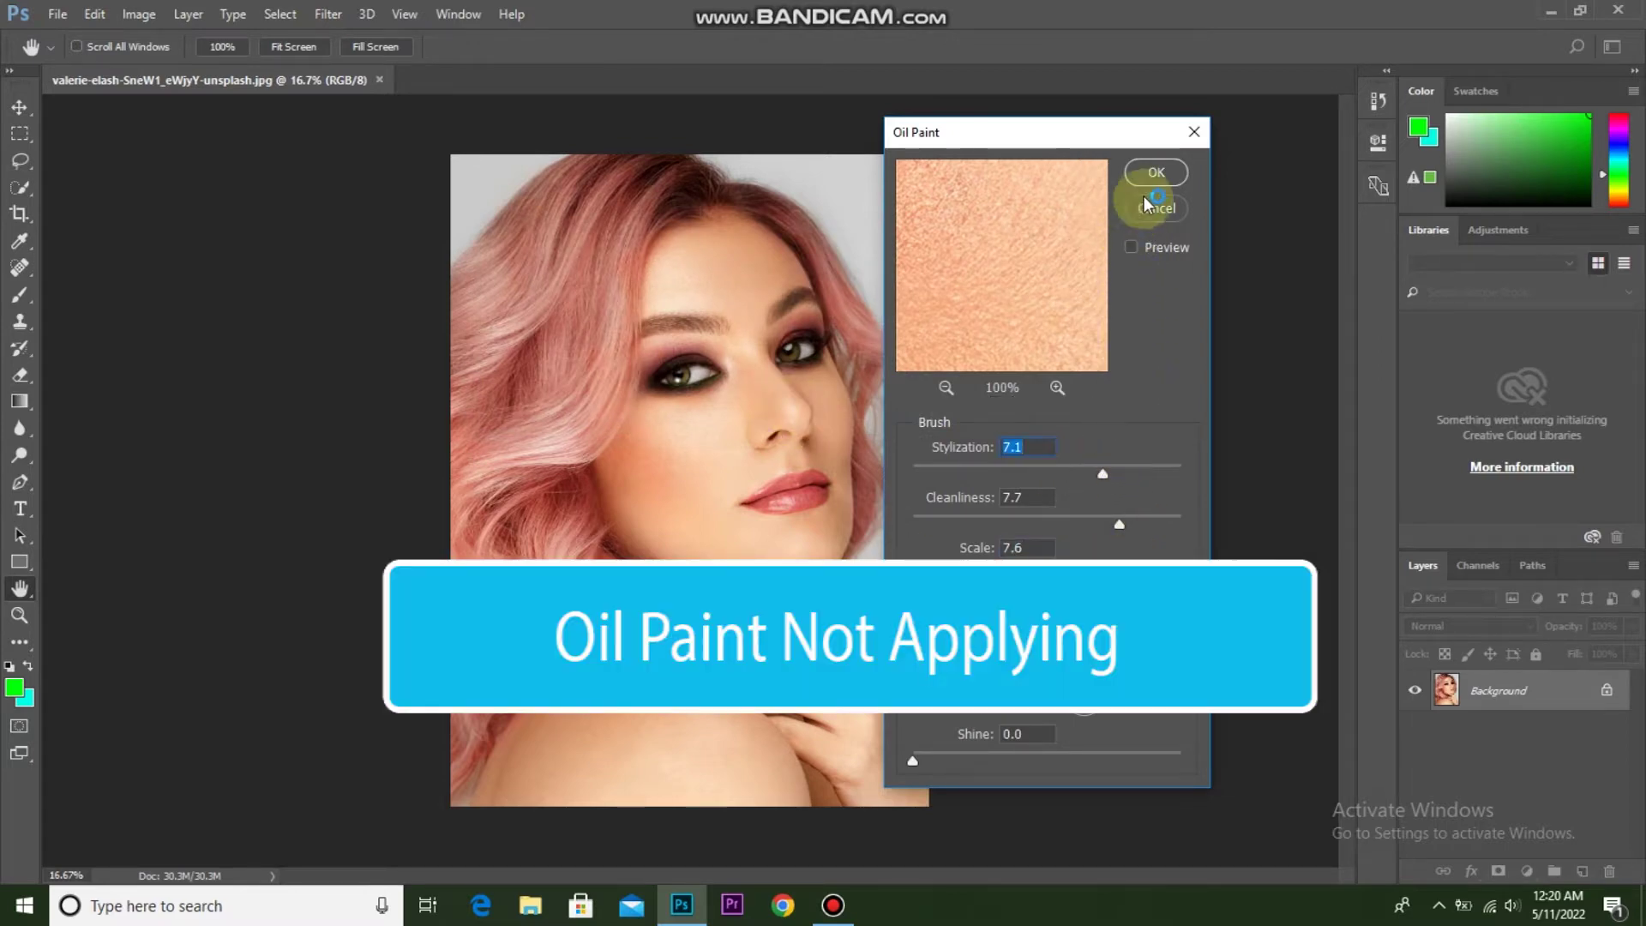
pyautogui.click(1159, 174)
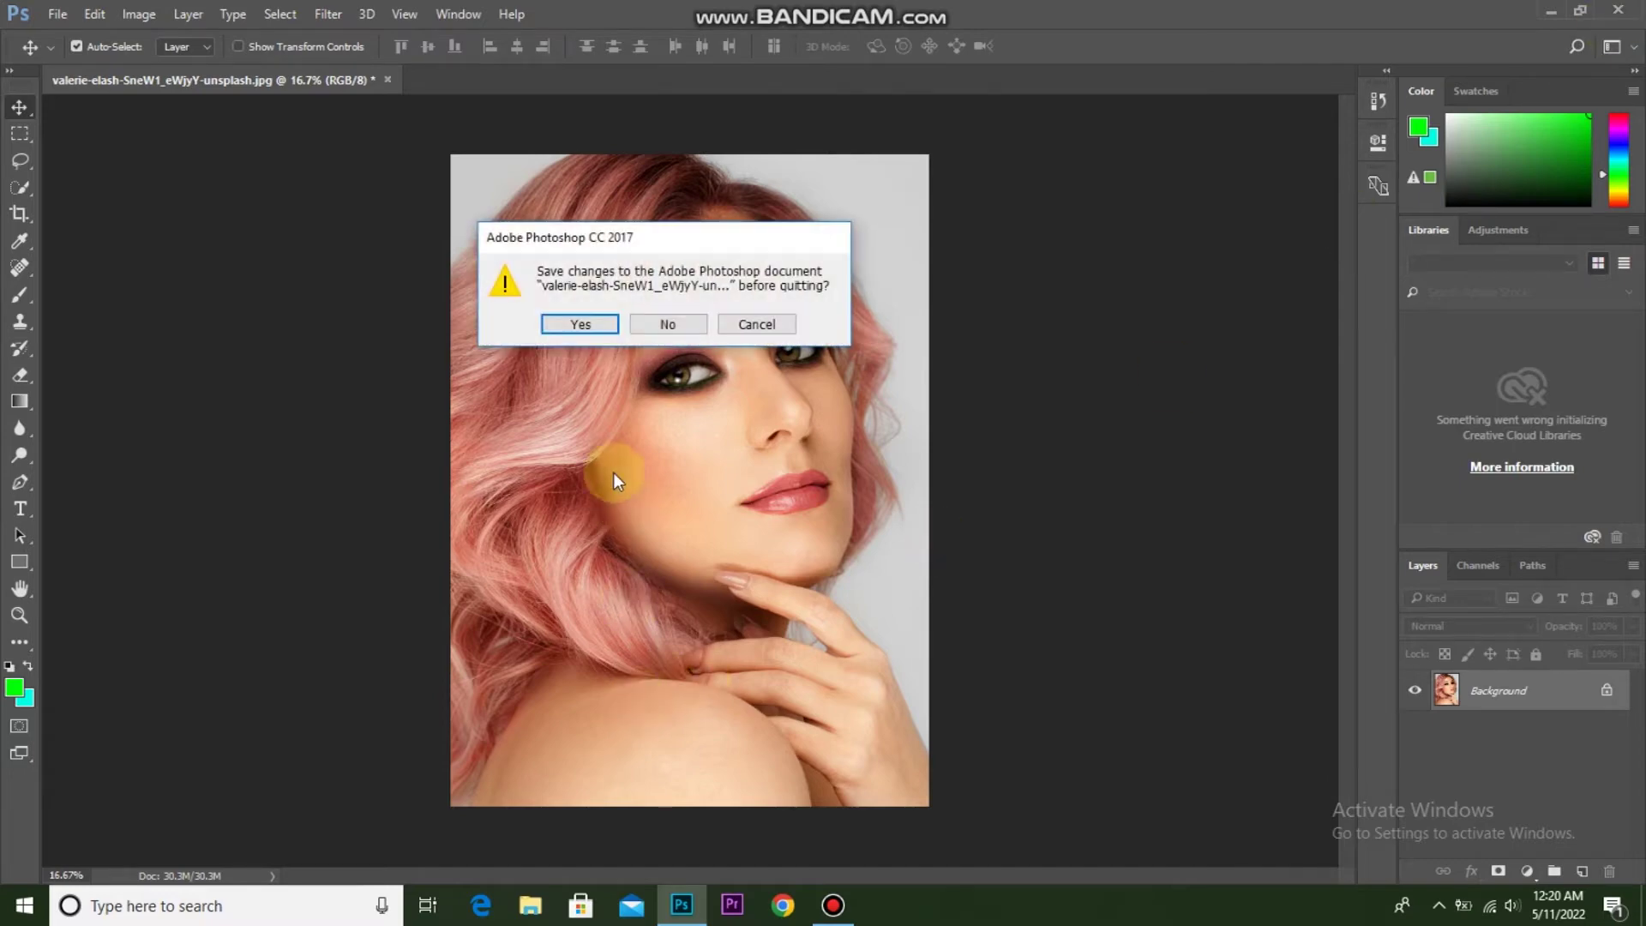
# Quit Photoshop without saving, then open Device Manager through a Windows search for 'device'.
pyautogui.click(671, 323)
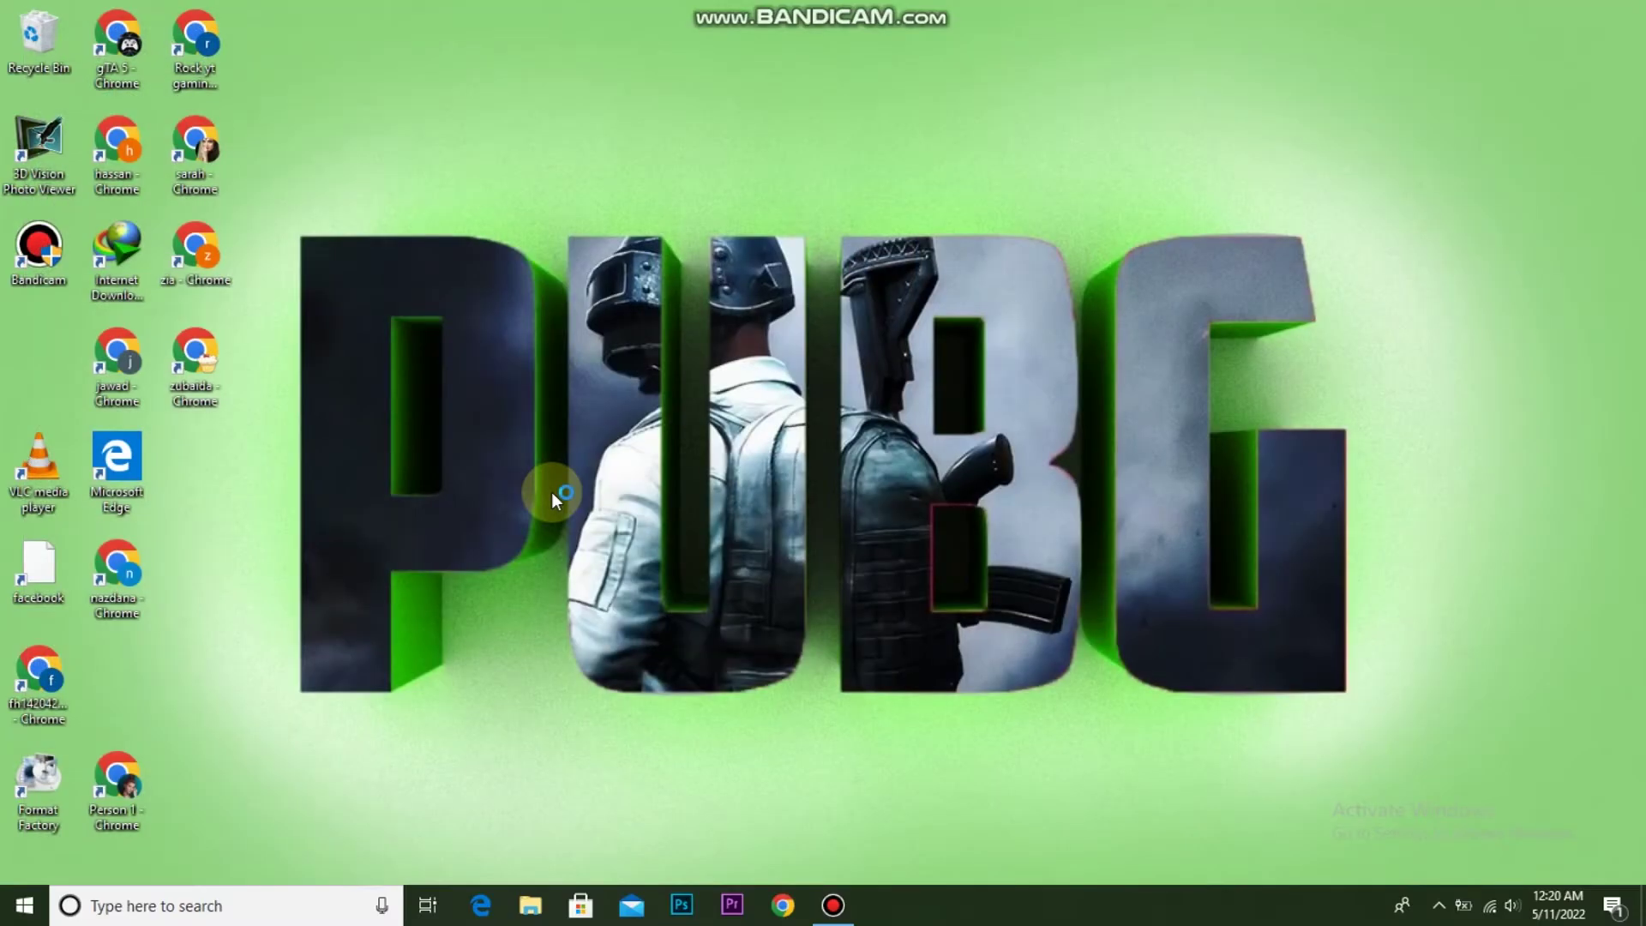
pyautogui.click(263, 912)
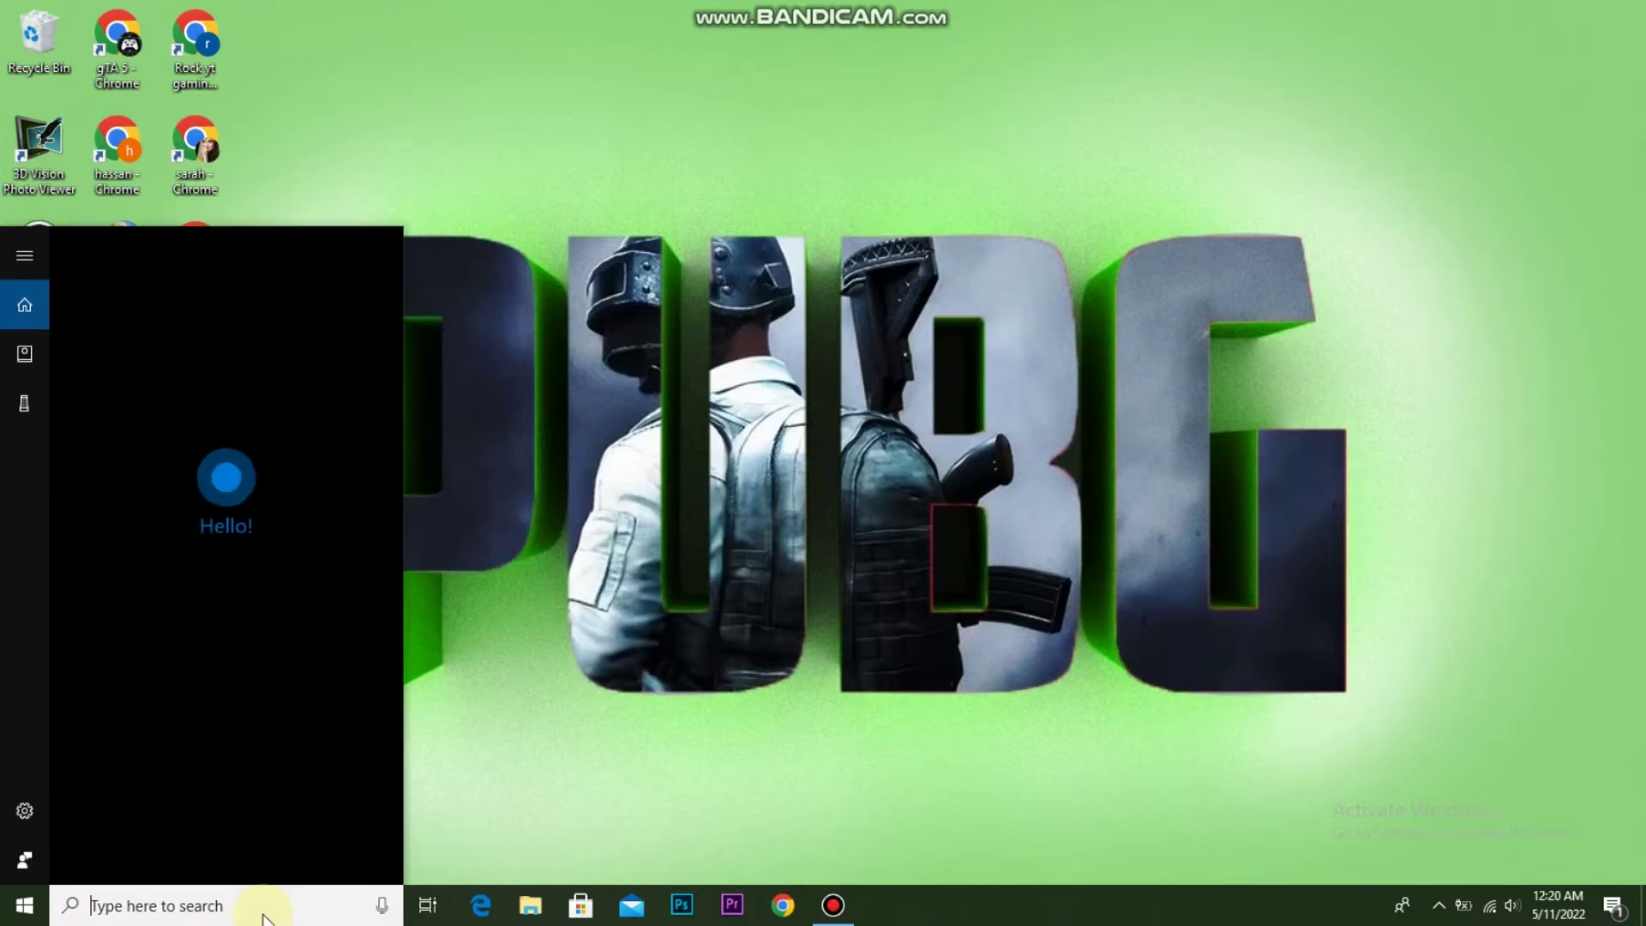
pyautogui.write('devi')
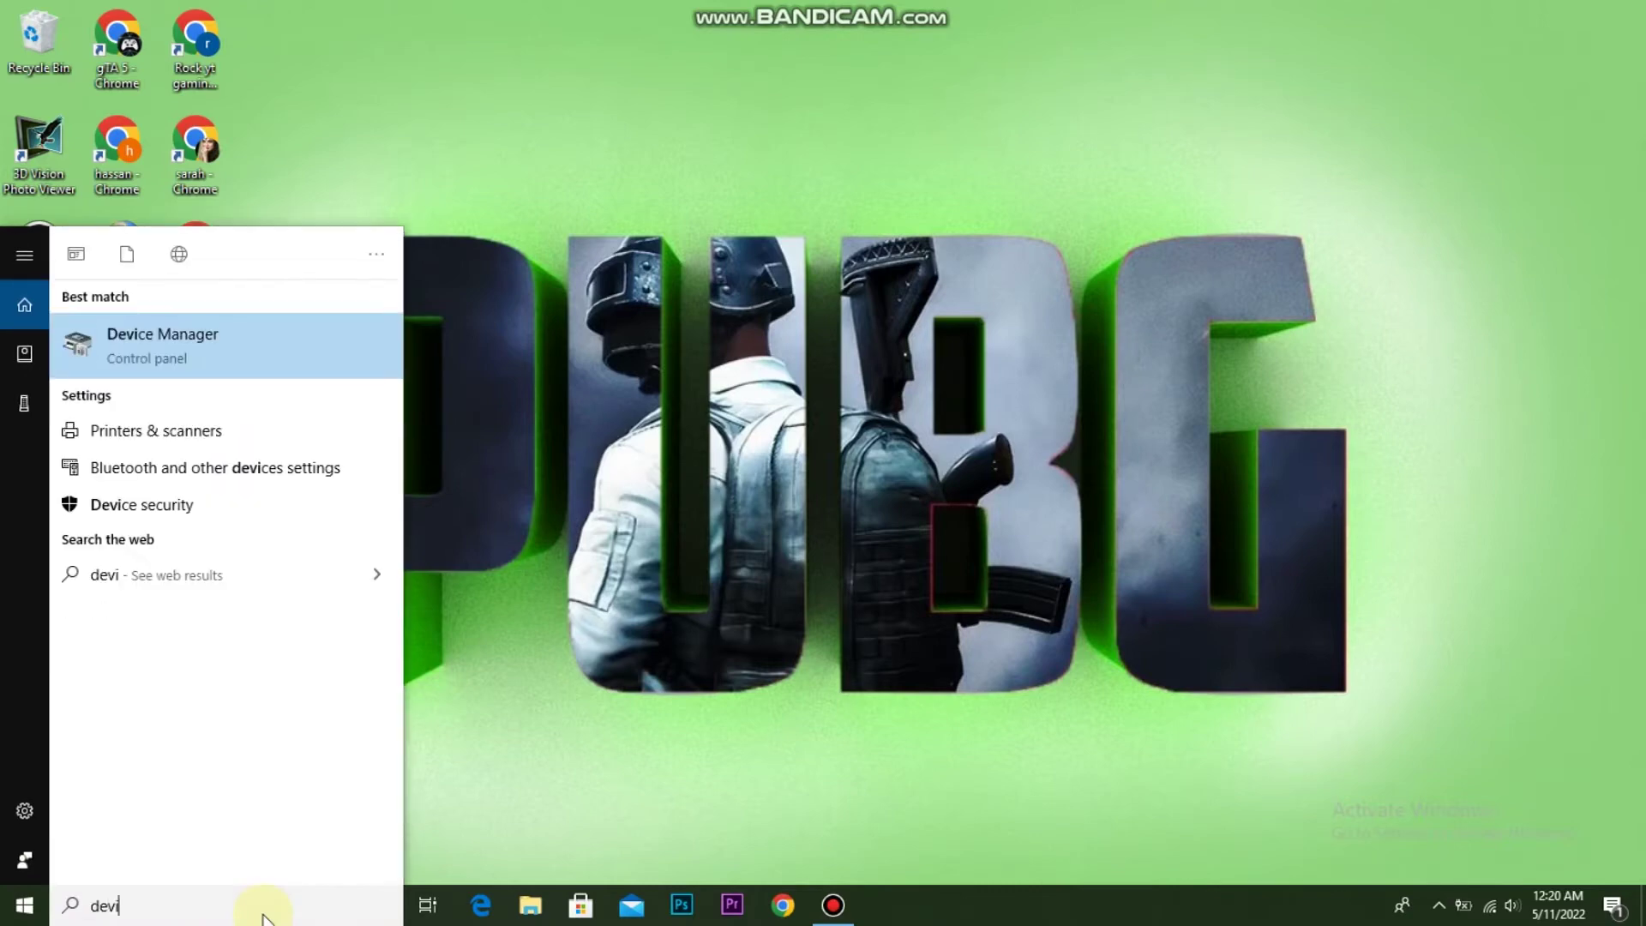
pyautogui.write('ce')
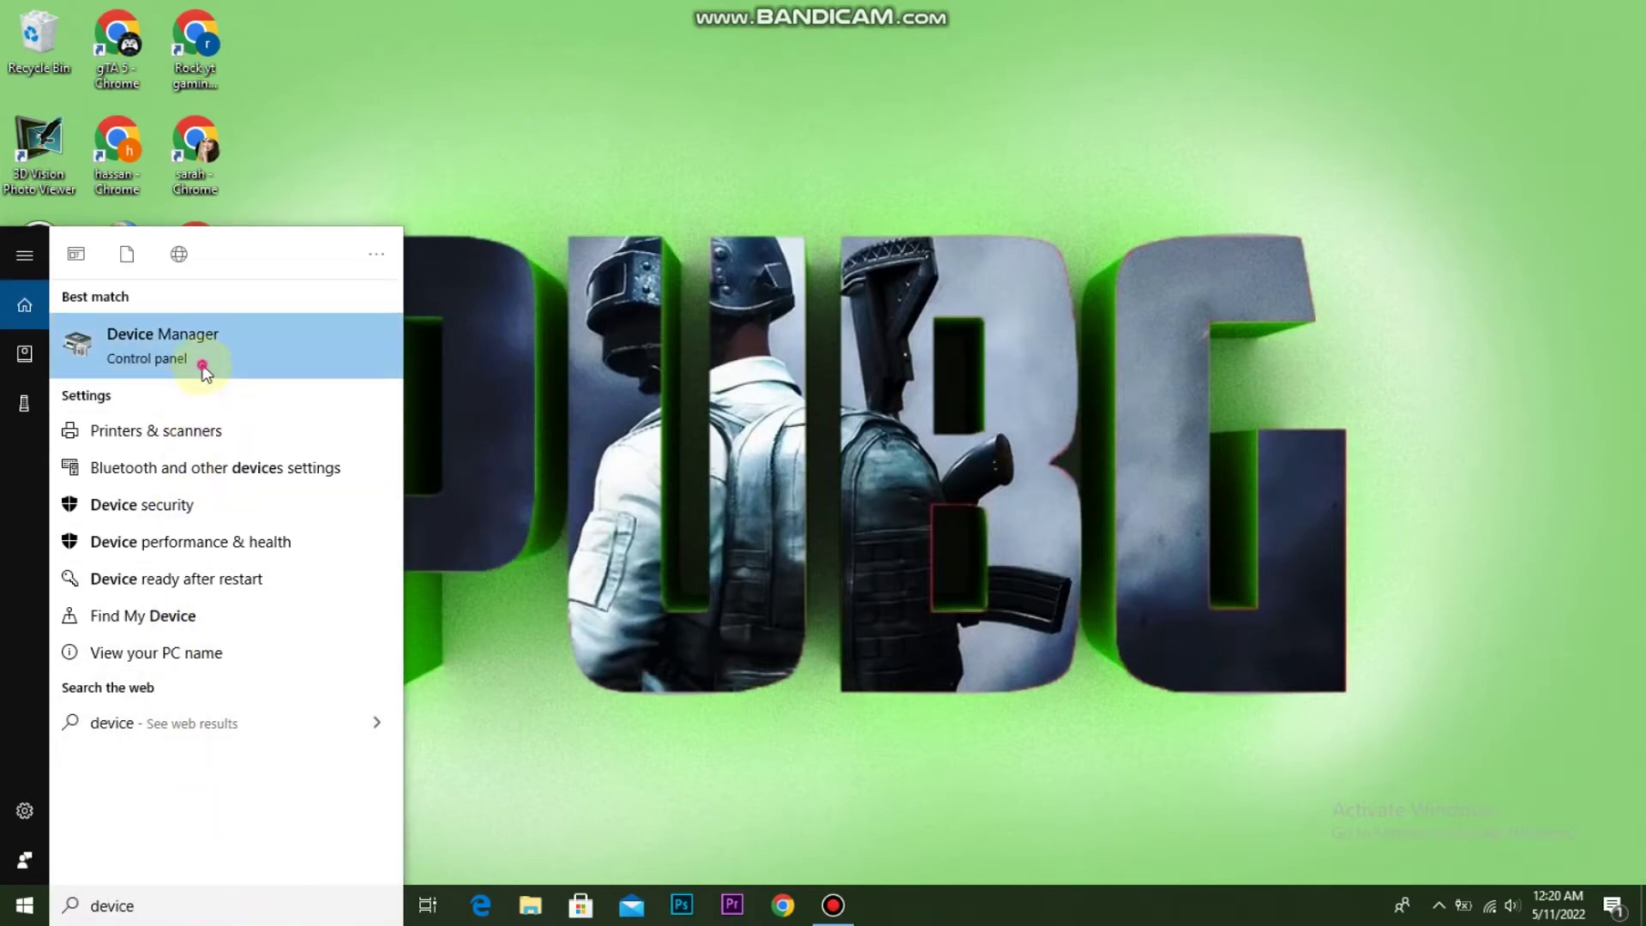
pyautogui.click(206, 370)
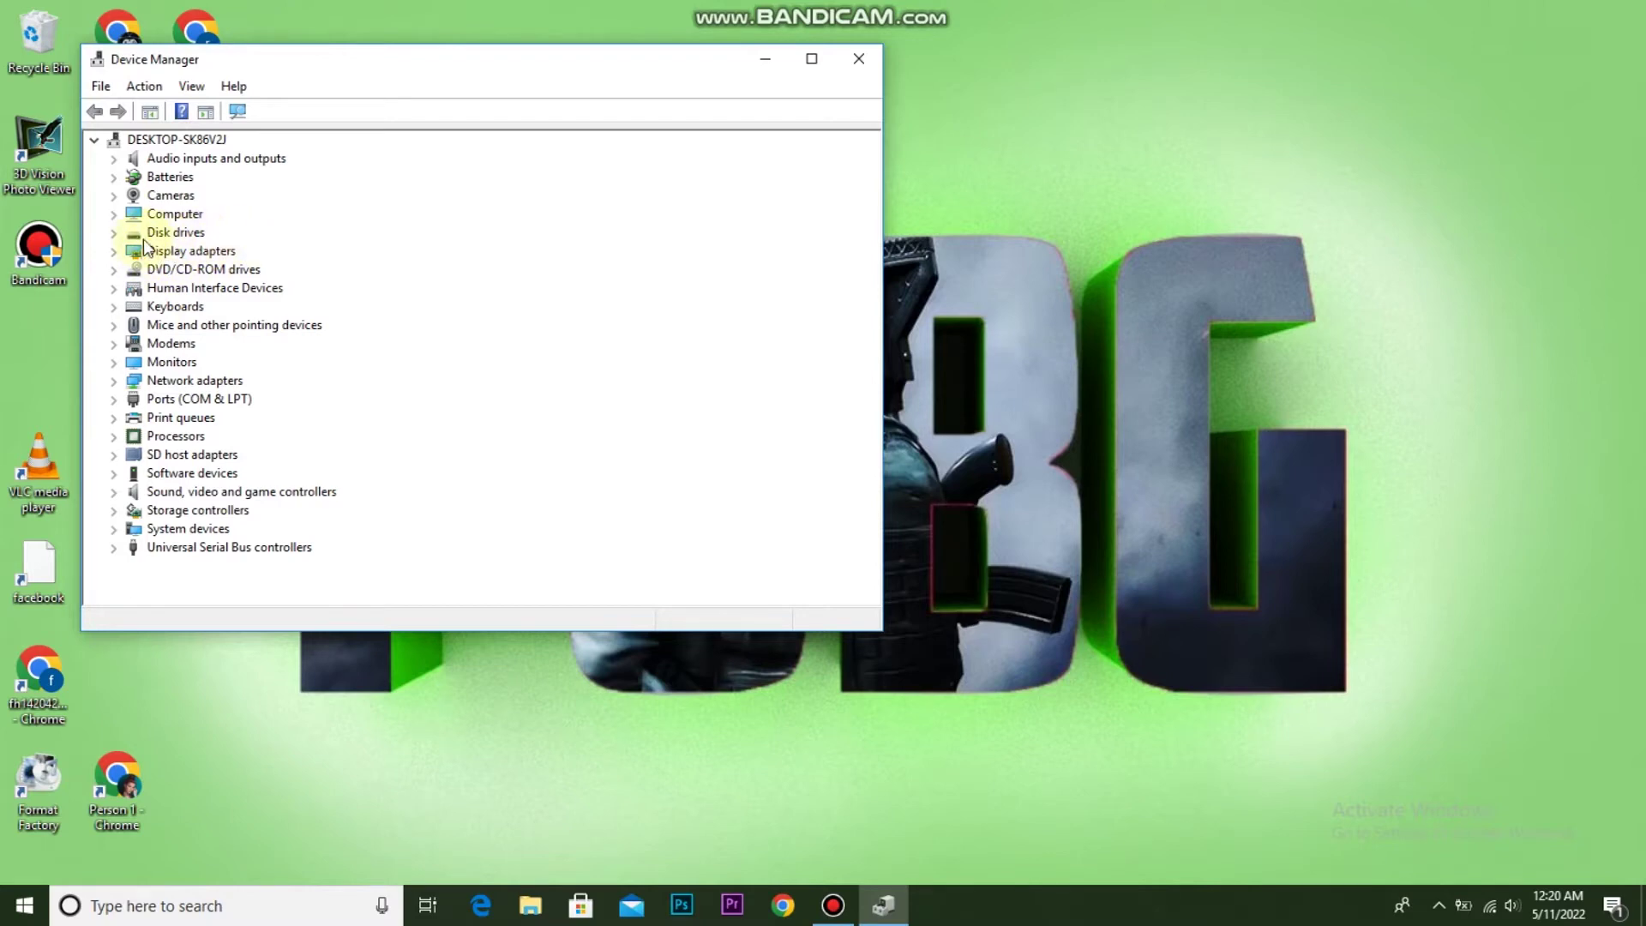
# Update the NVIDIA NVS 5200M driver under Display adapters by automatic online search.
pyautogui.click(216, 257)
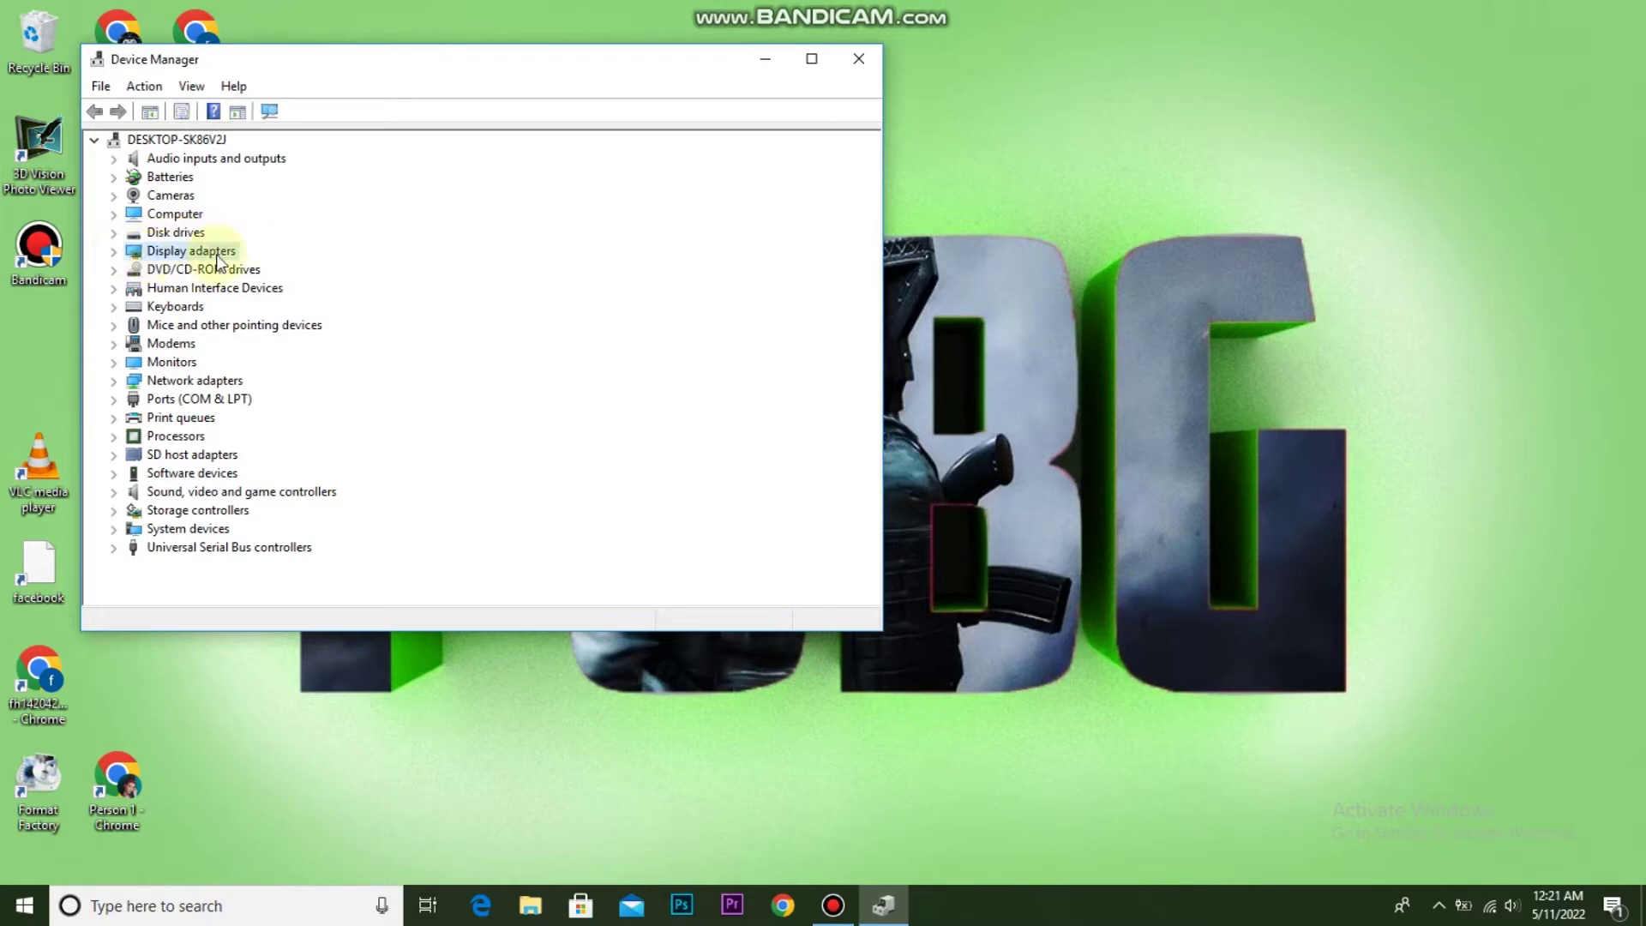
pyautogui.click(122, 250)
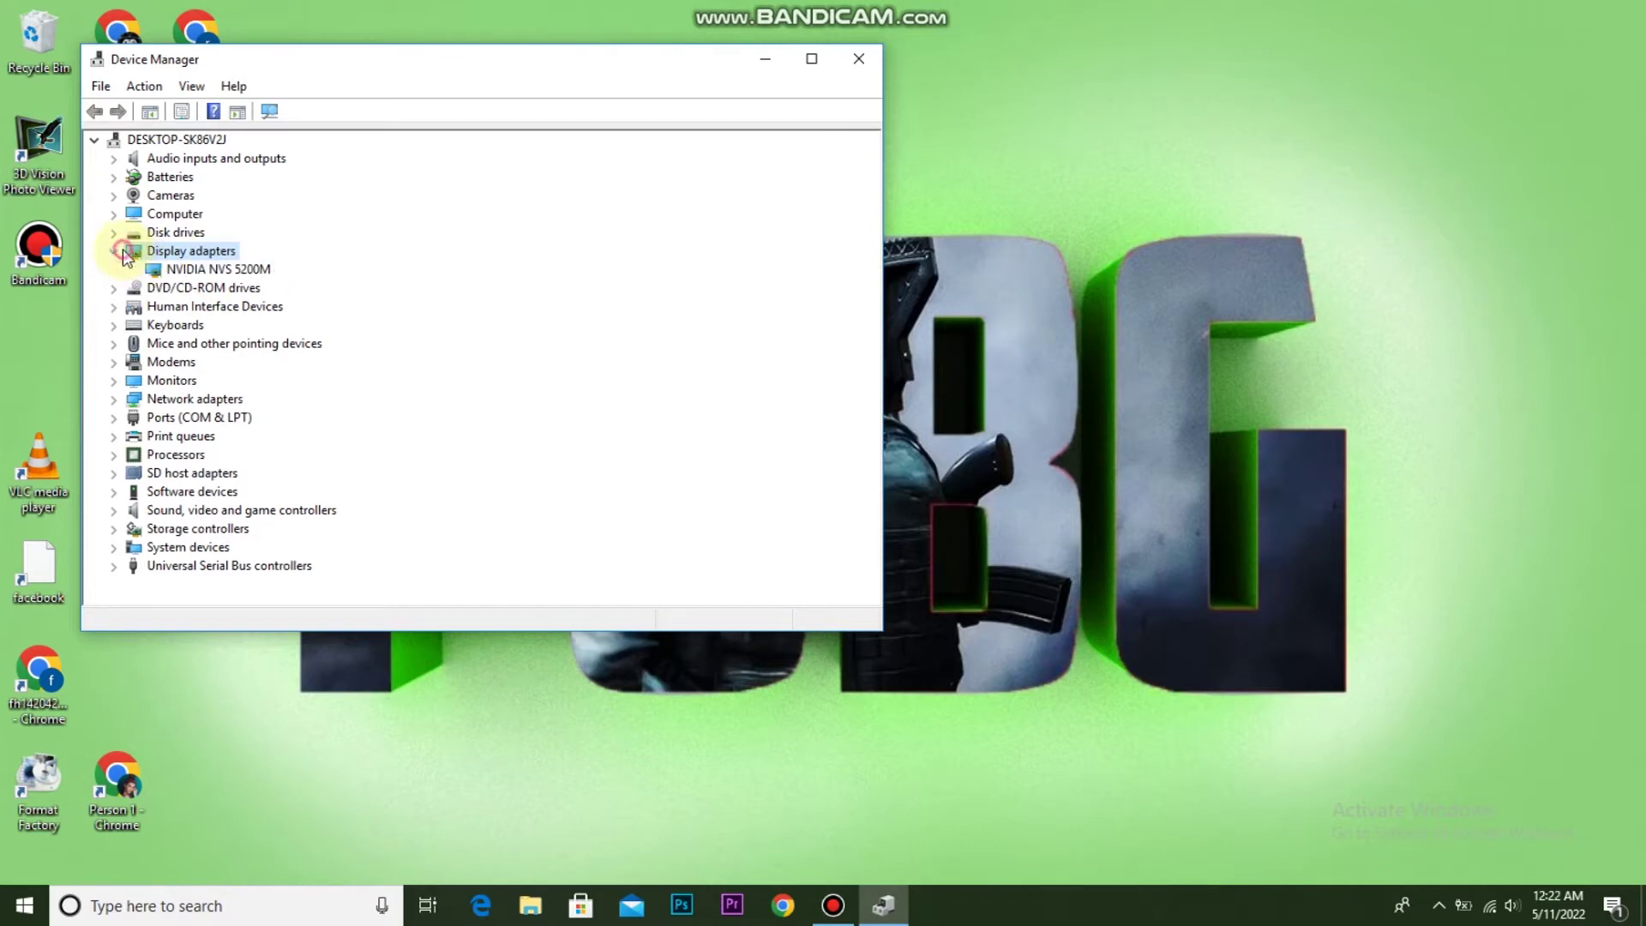
pyautogui.click(184, 271)
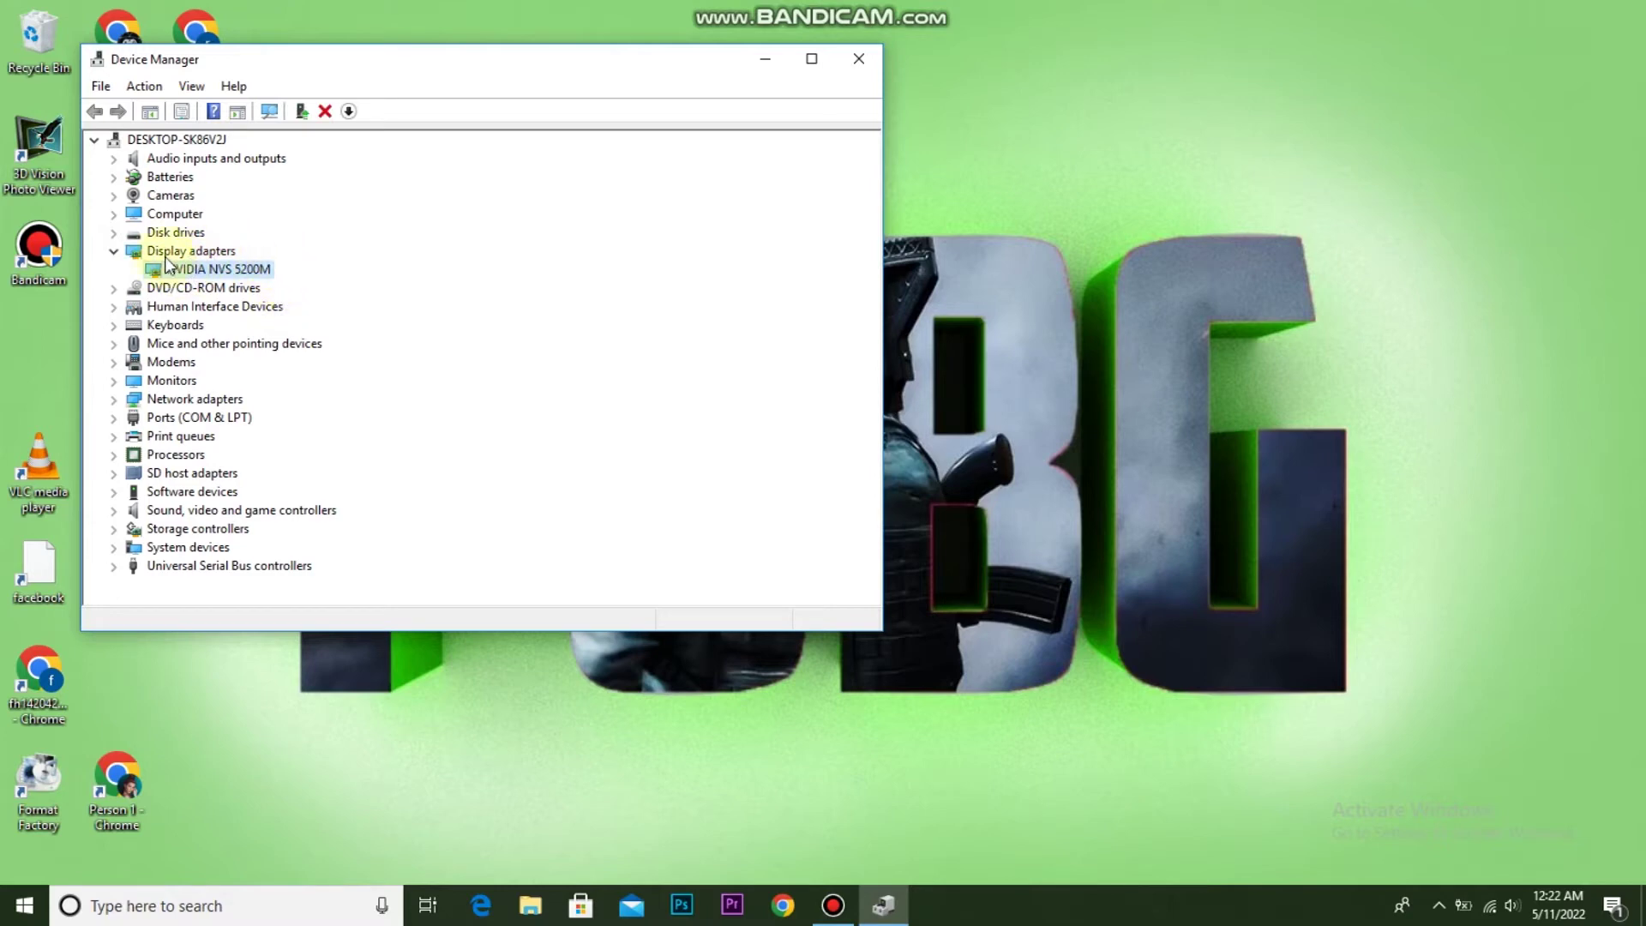
pyautogui.rightClick(167, 270)
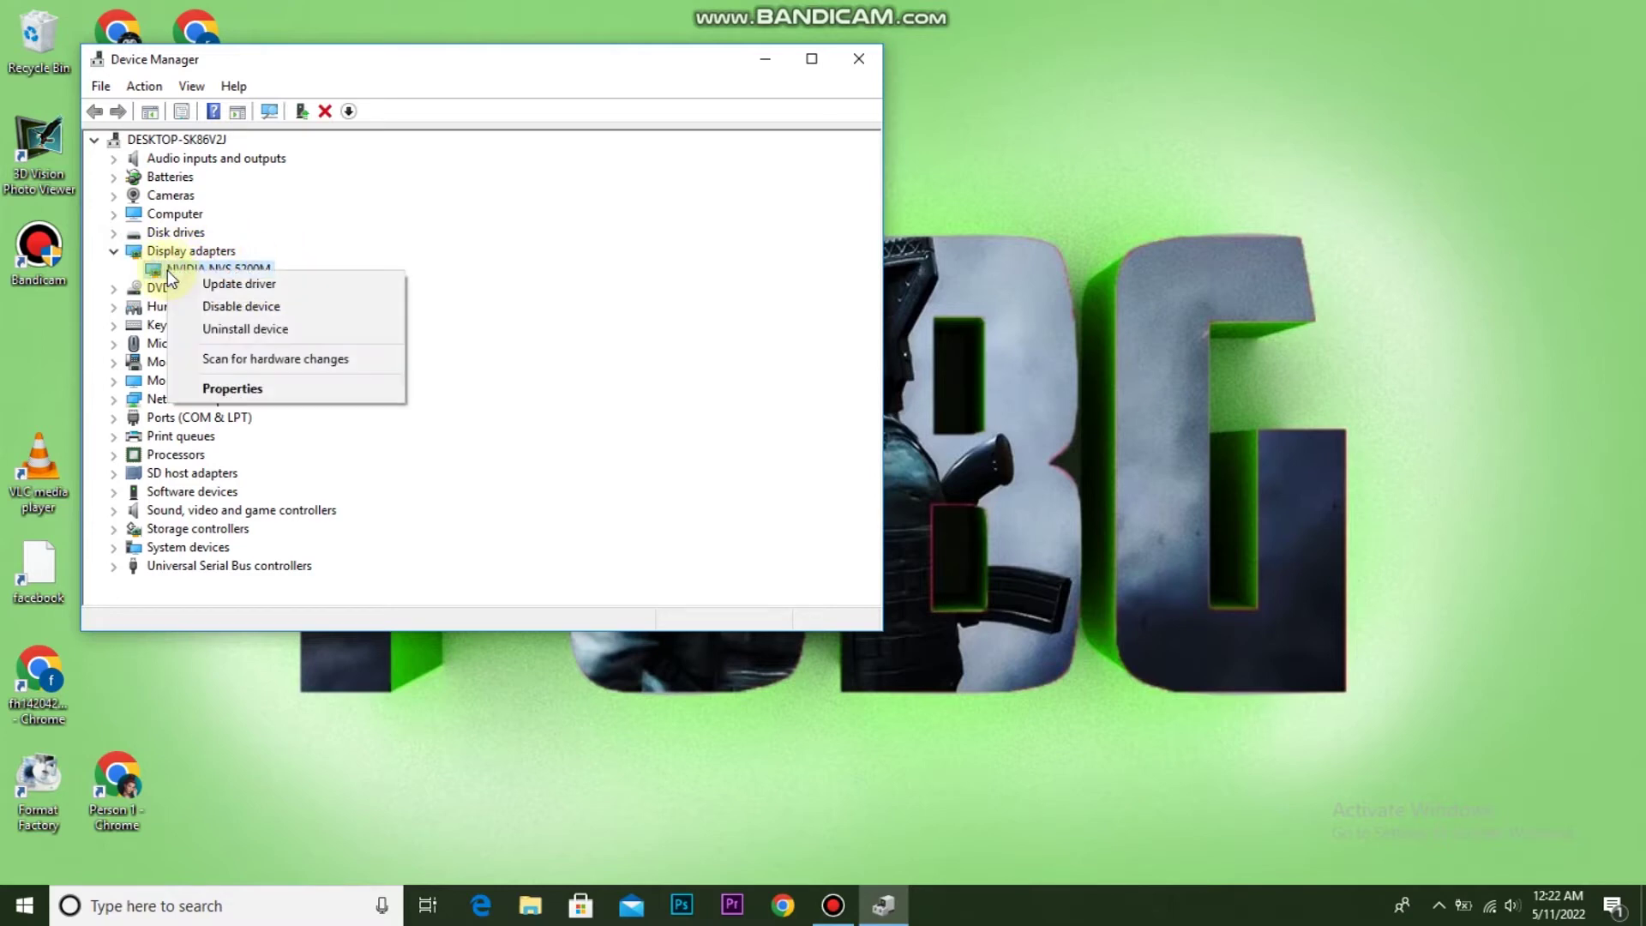
pyautogui.click(280, 289)
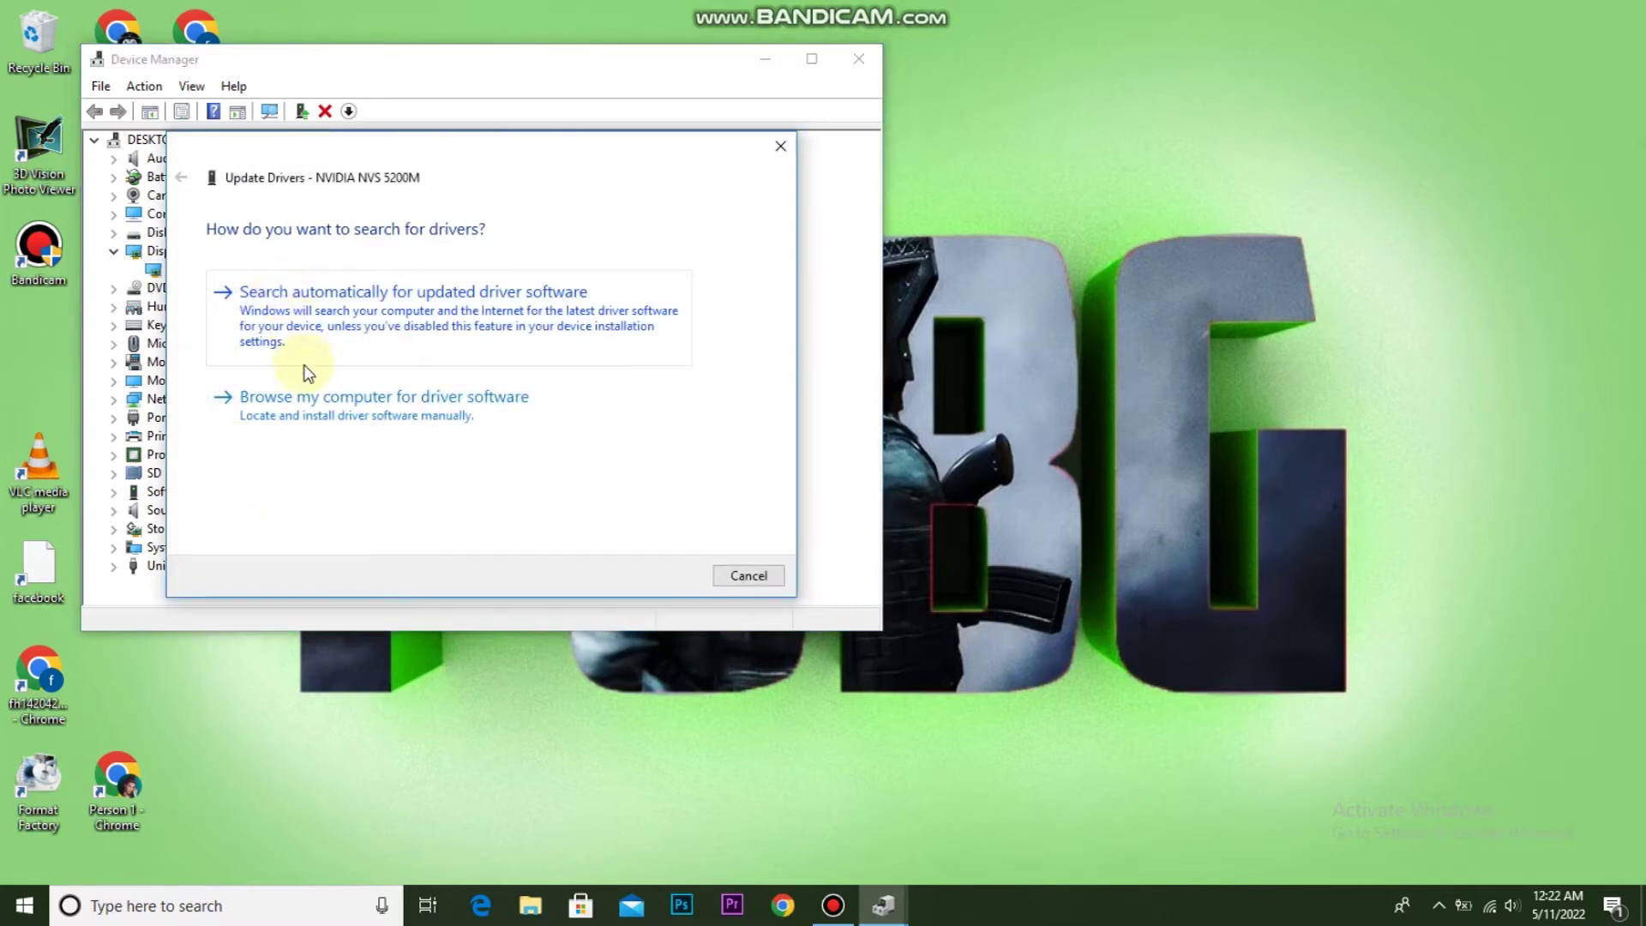
pyautogui.click(498, 339)
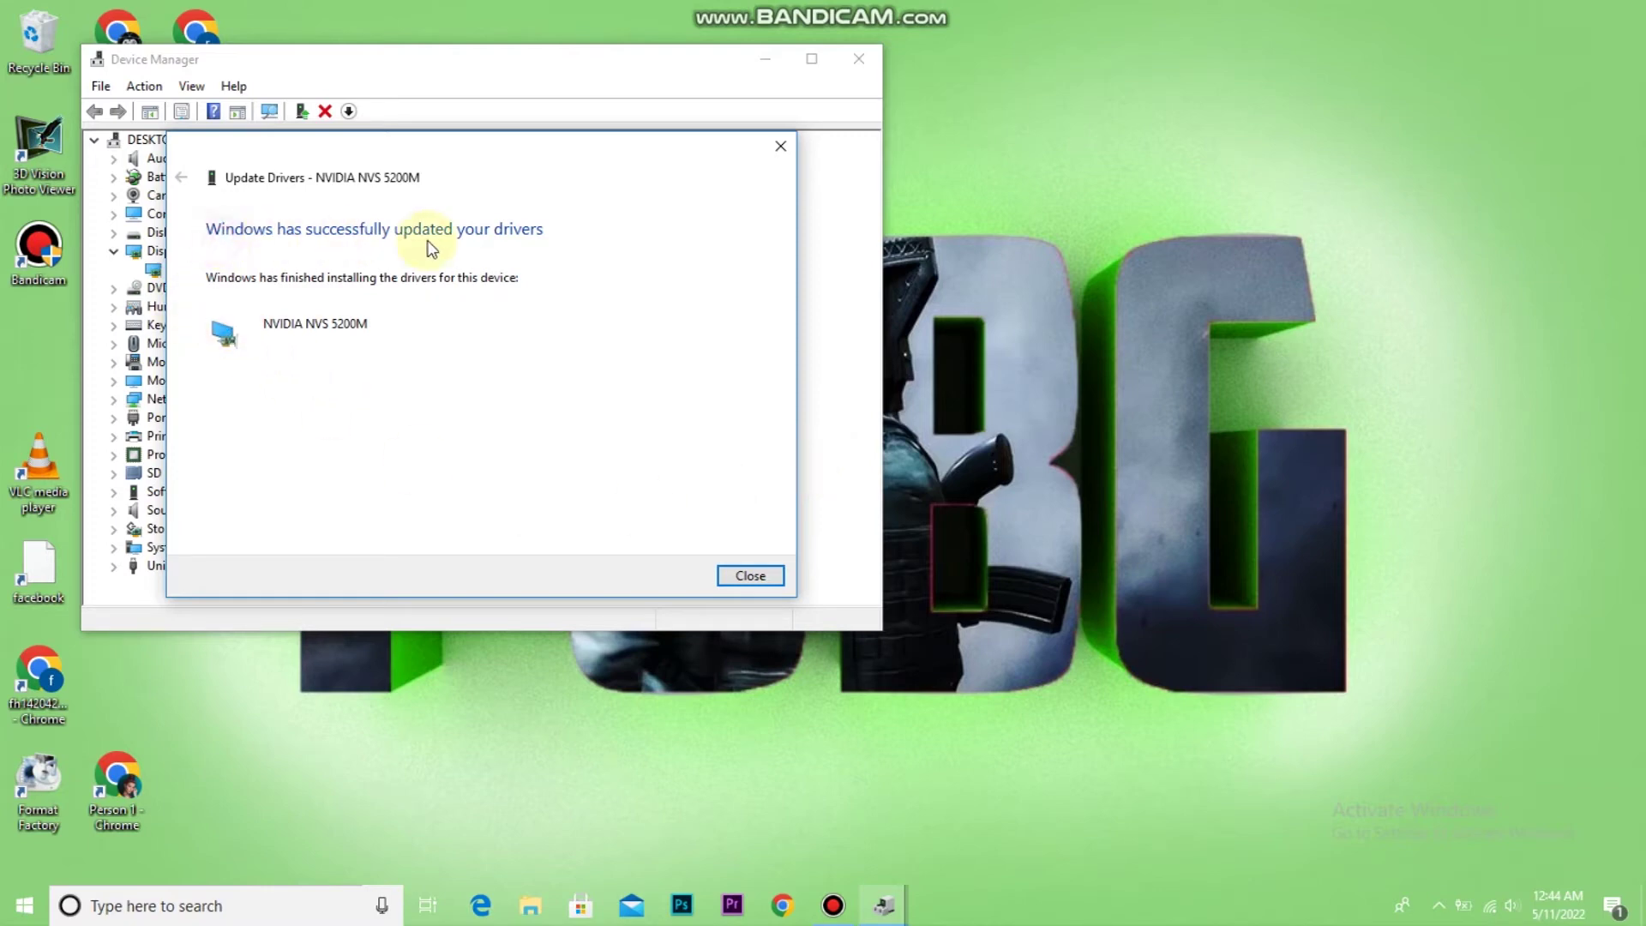
pyautogui.click(751, 574)
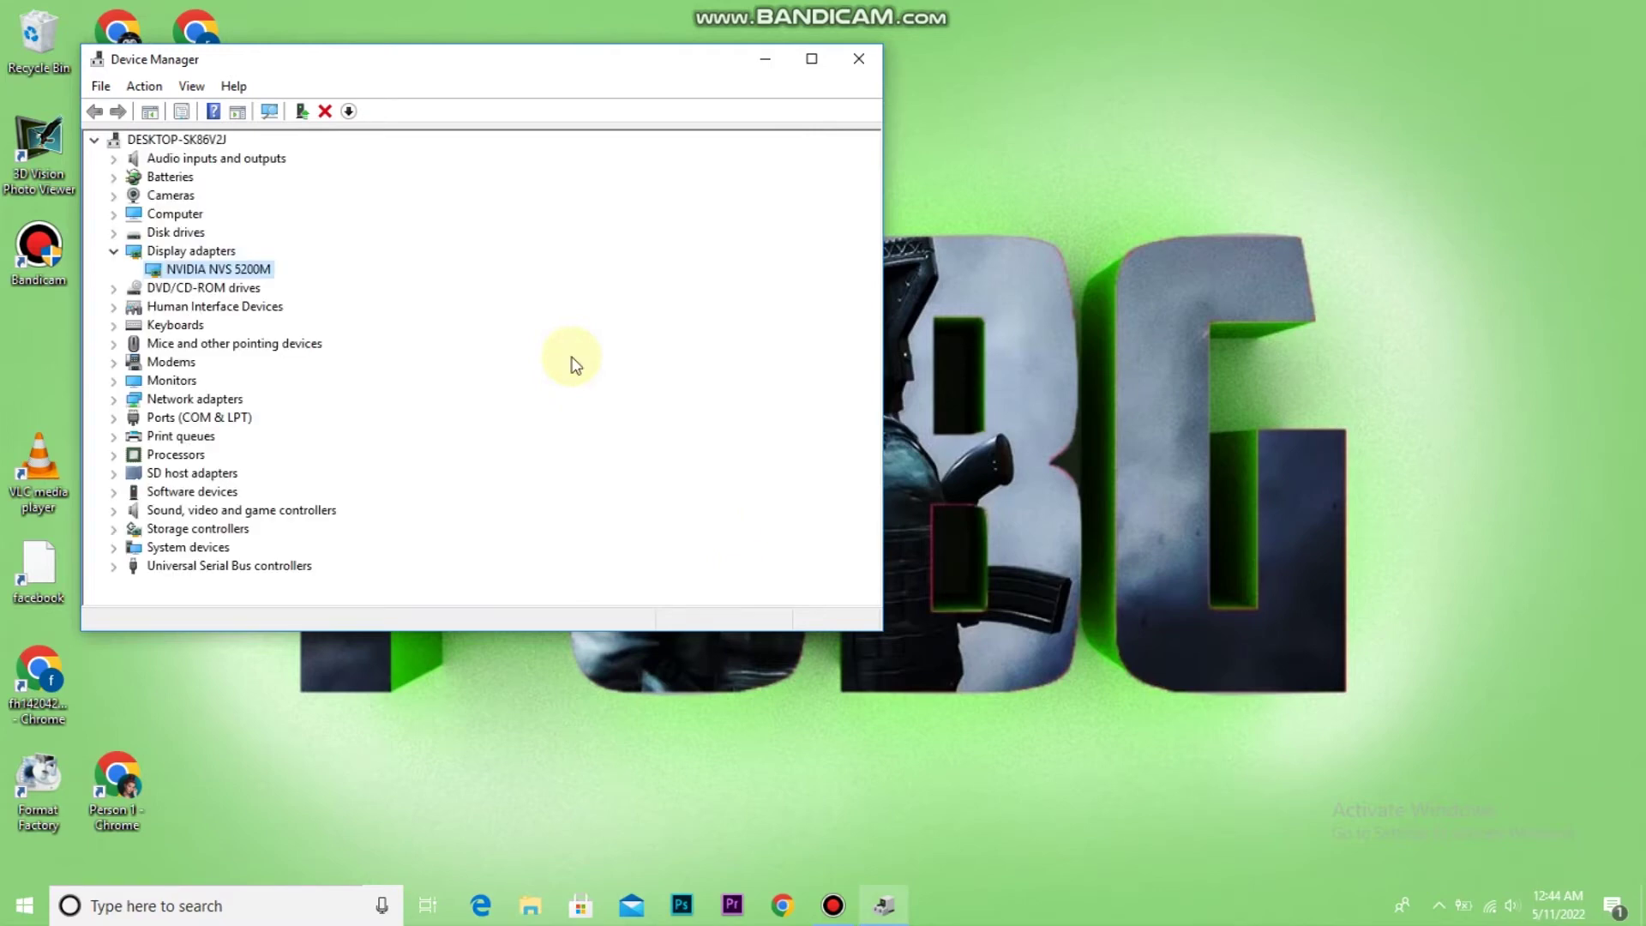
# Dismiss the NVIDIA card's context menu and close Device Manager.
pyautogui.rightClick(212, 273)
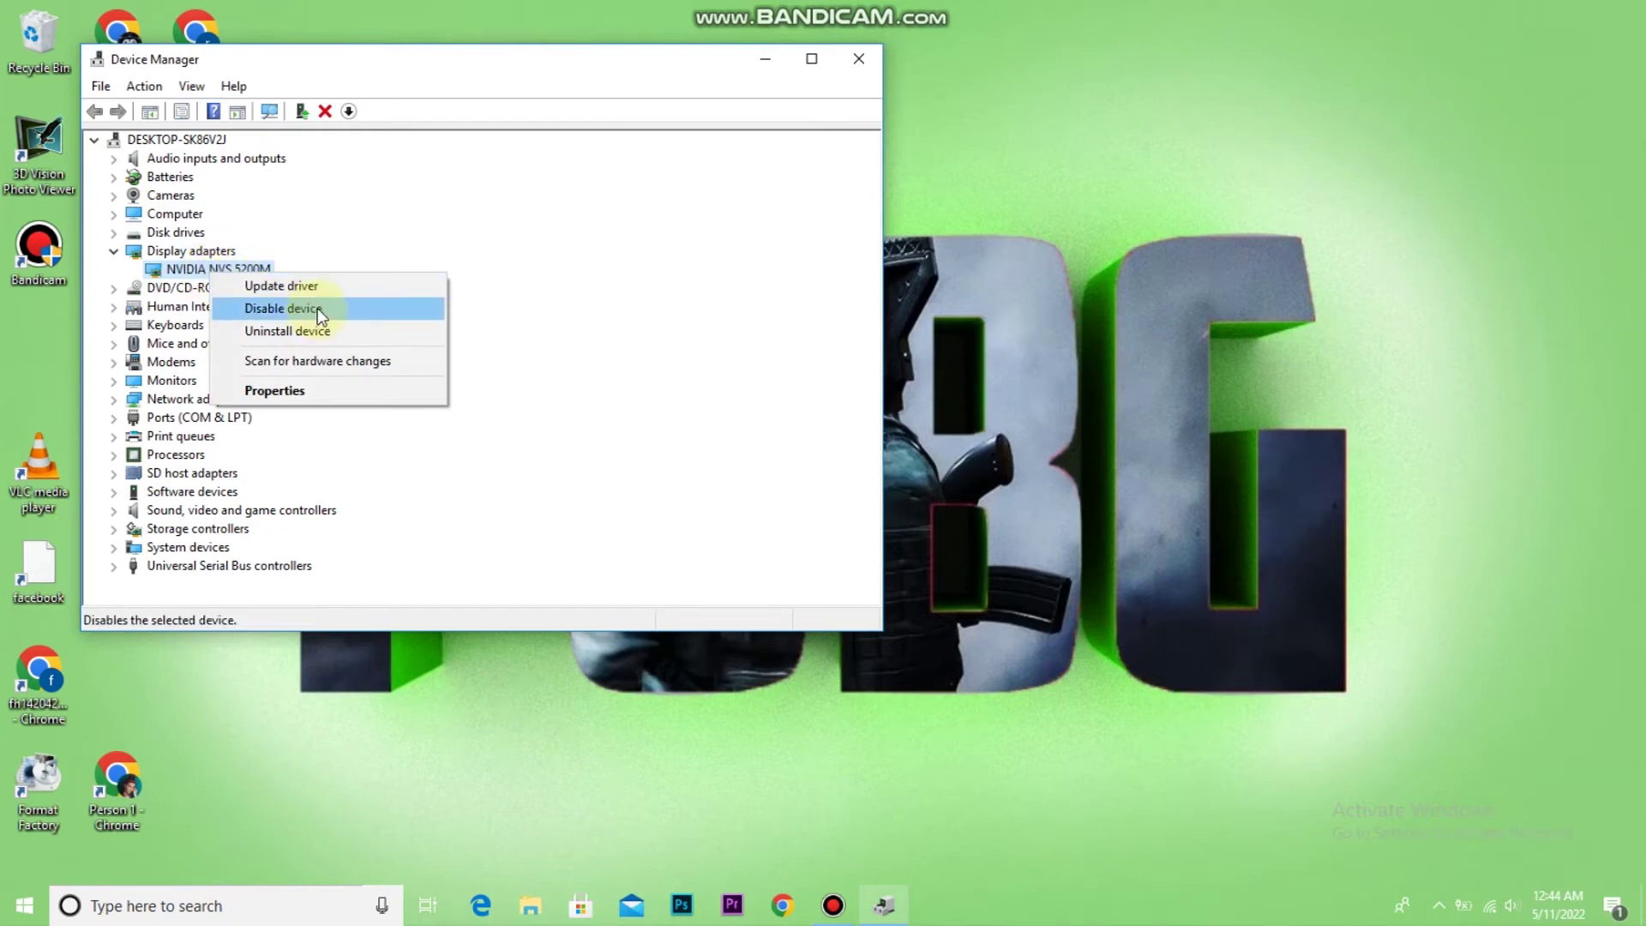
pyautogui.click(518, 327)
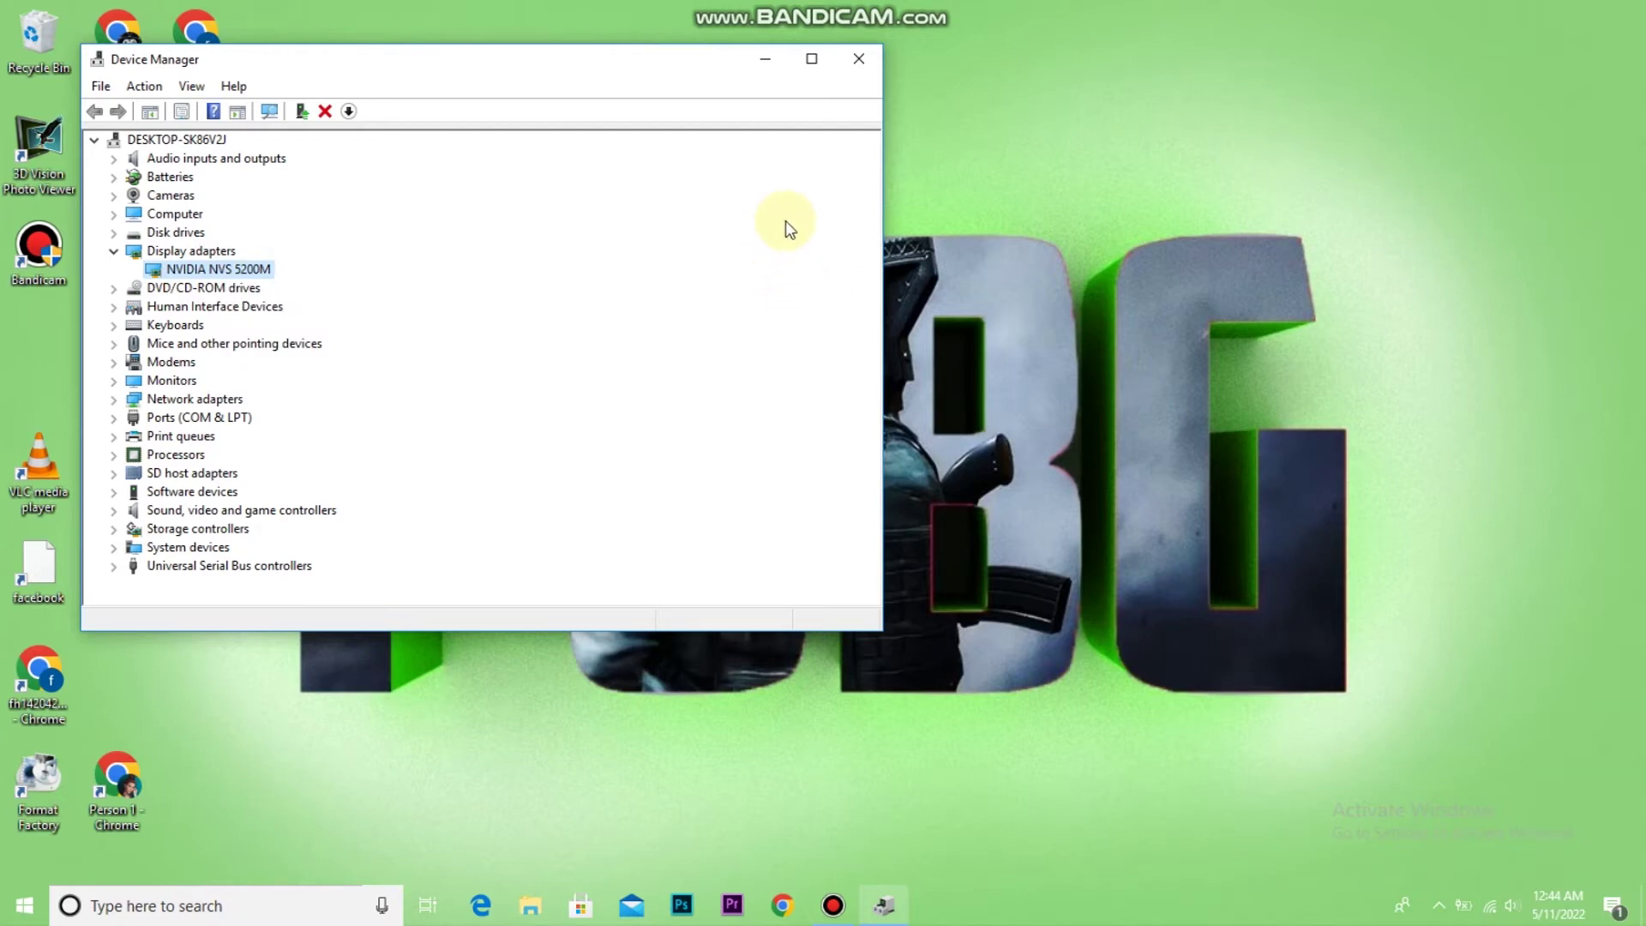
pyautogui.click(858, 59)
# Refresh the desktop three times, then relaunch Photoshop from the taskbar.
pyautogui.rightClick(604, 432)
pyautogui.click(670, 493)
pyautogui.rightClick(671, 502)
pyautogui.click(719, 559)
pyautogui.rightClick(660, 314)
pyautogui.click(705, 374)
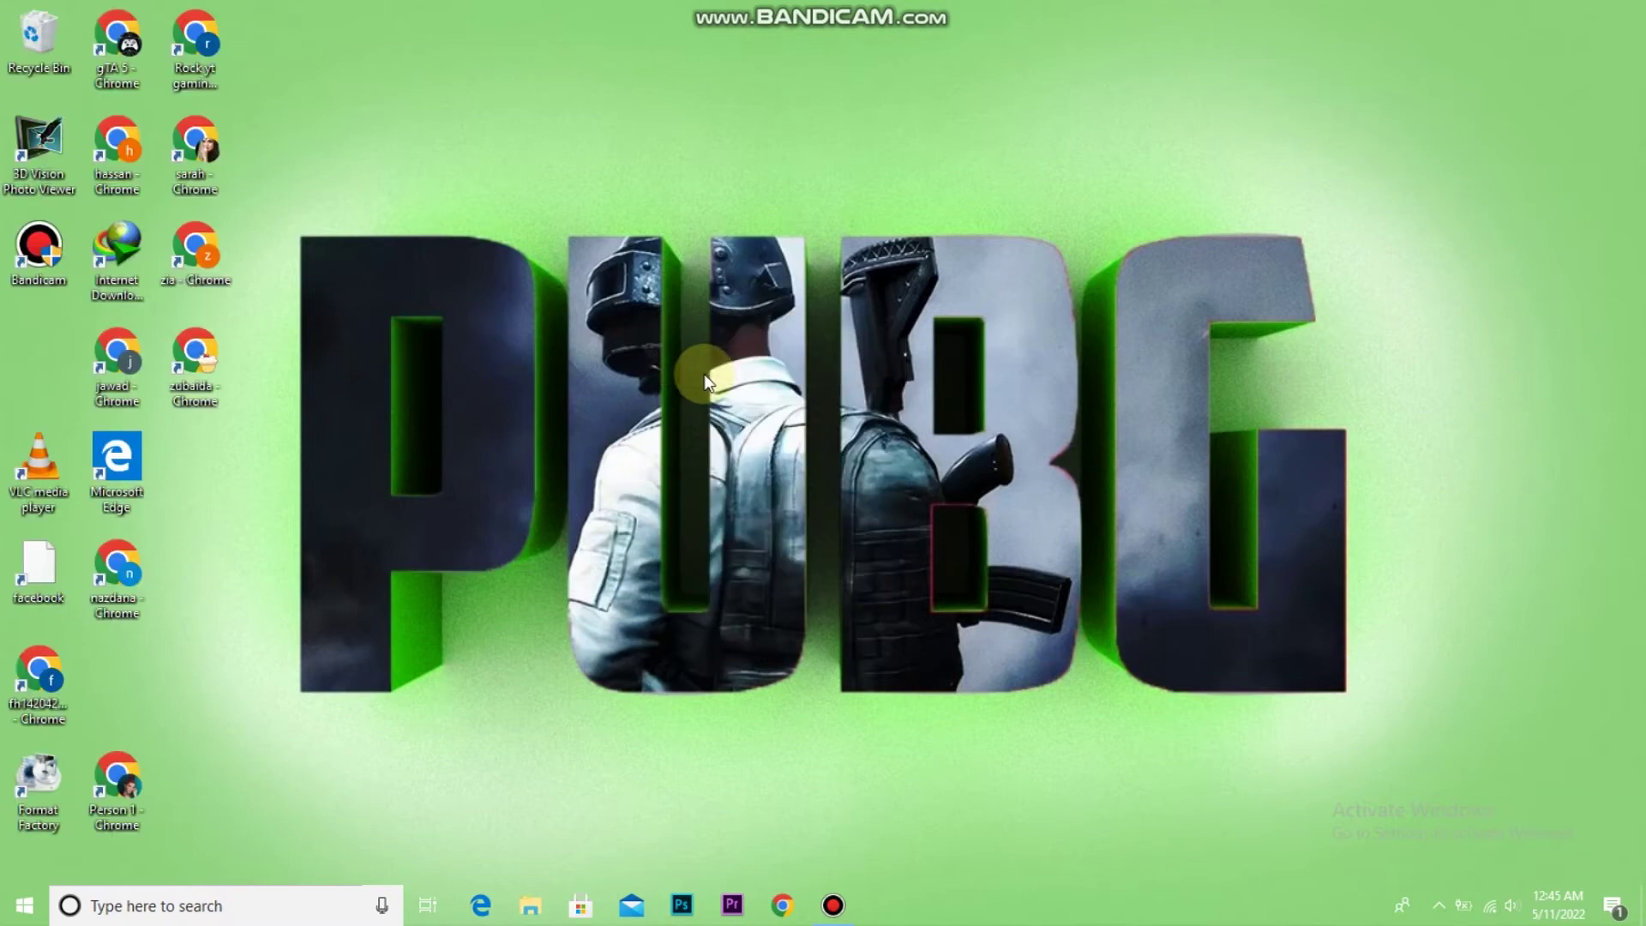
pyautogui.click(682, 905)
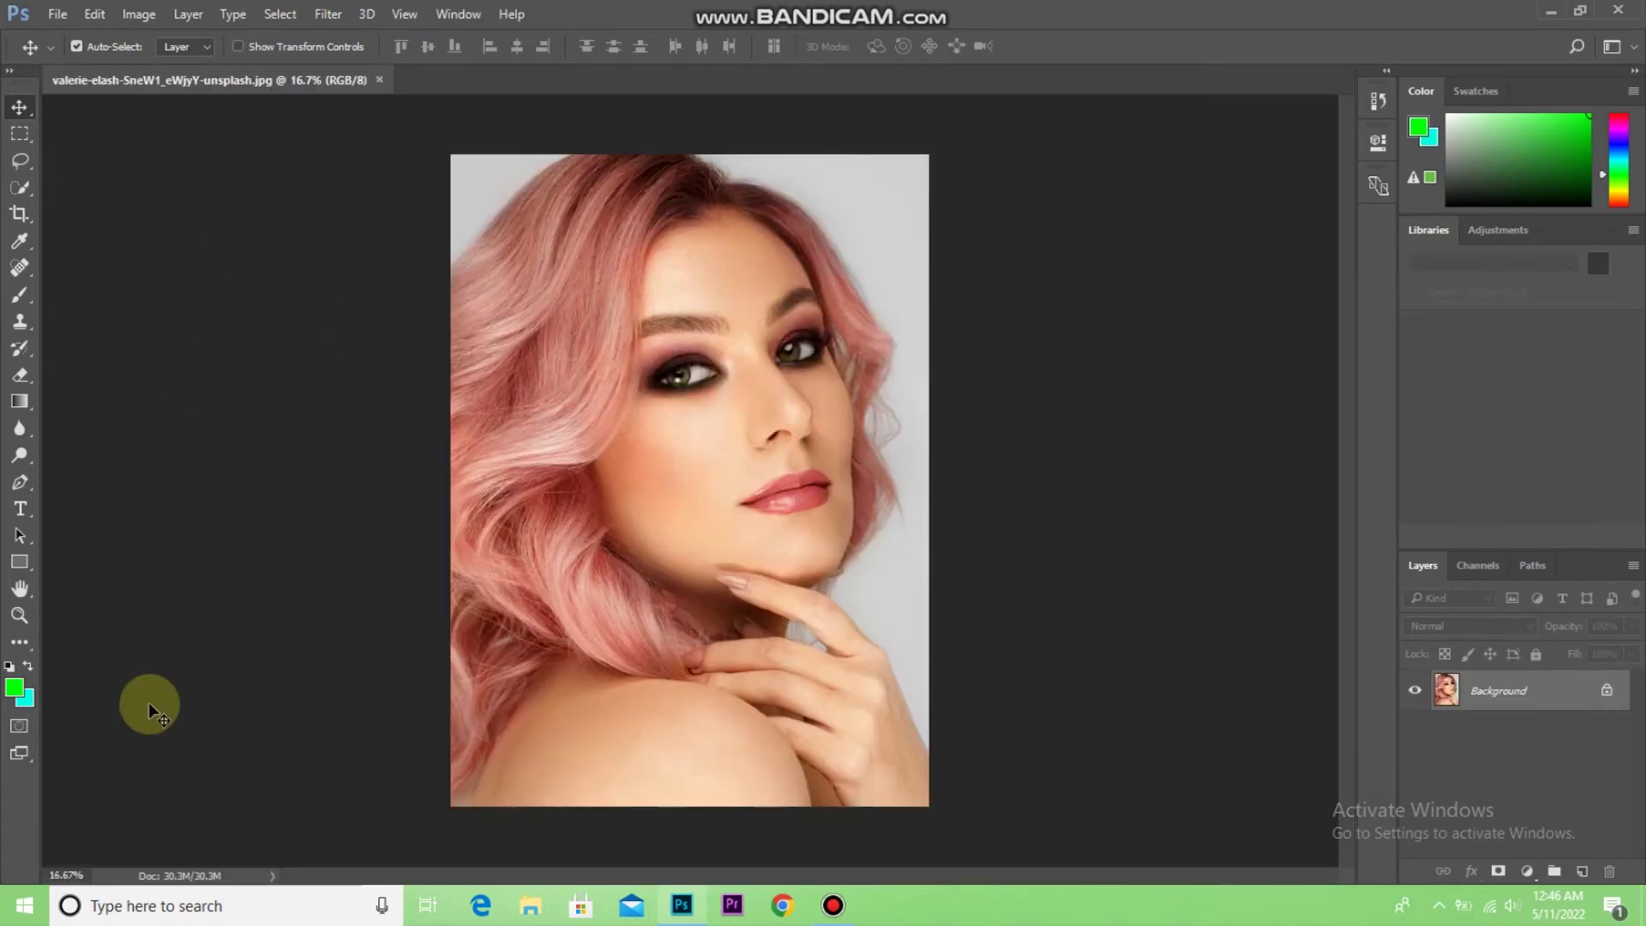
# Reset the foreground and background colours to black and white.
pyautogui.click(28, 666)
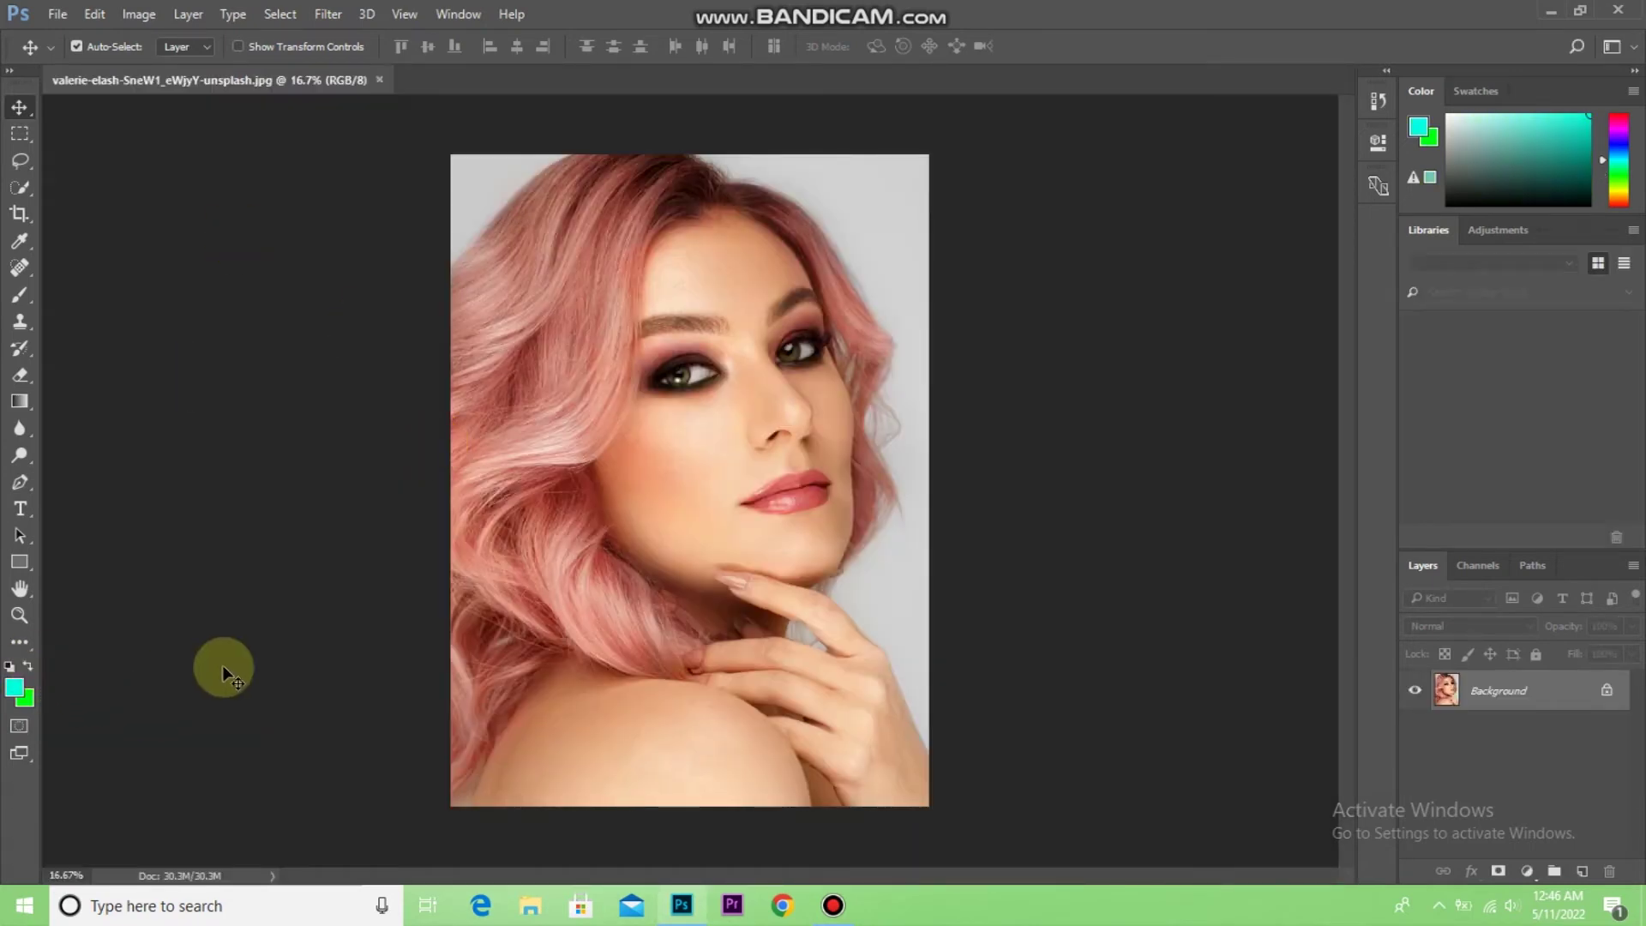
pyautogui.press('d')
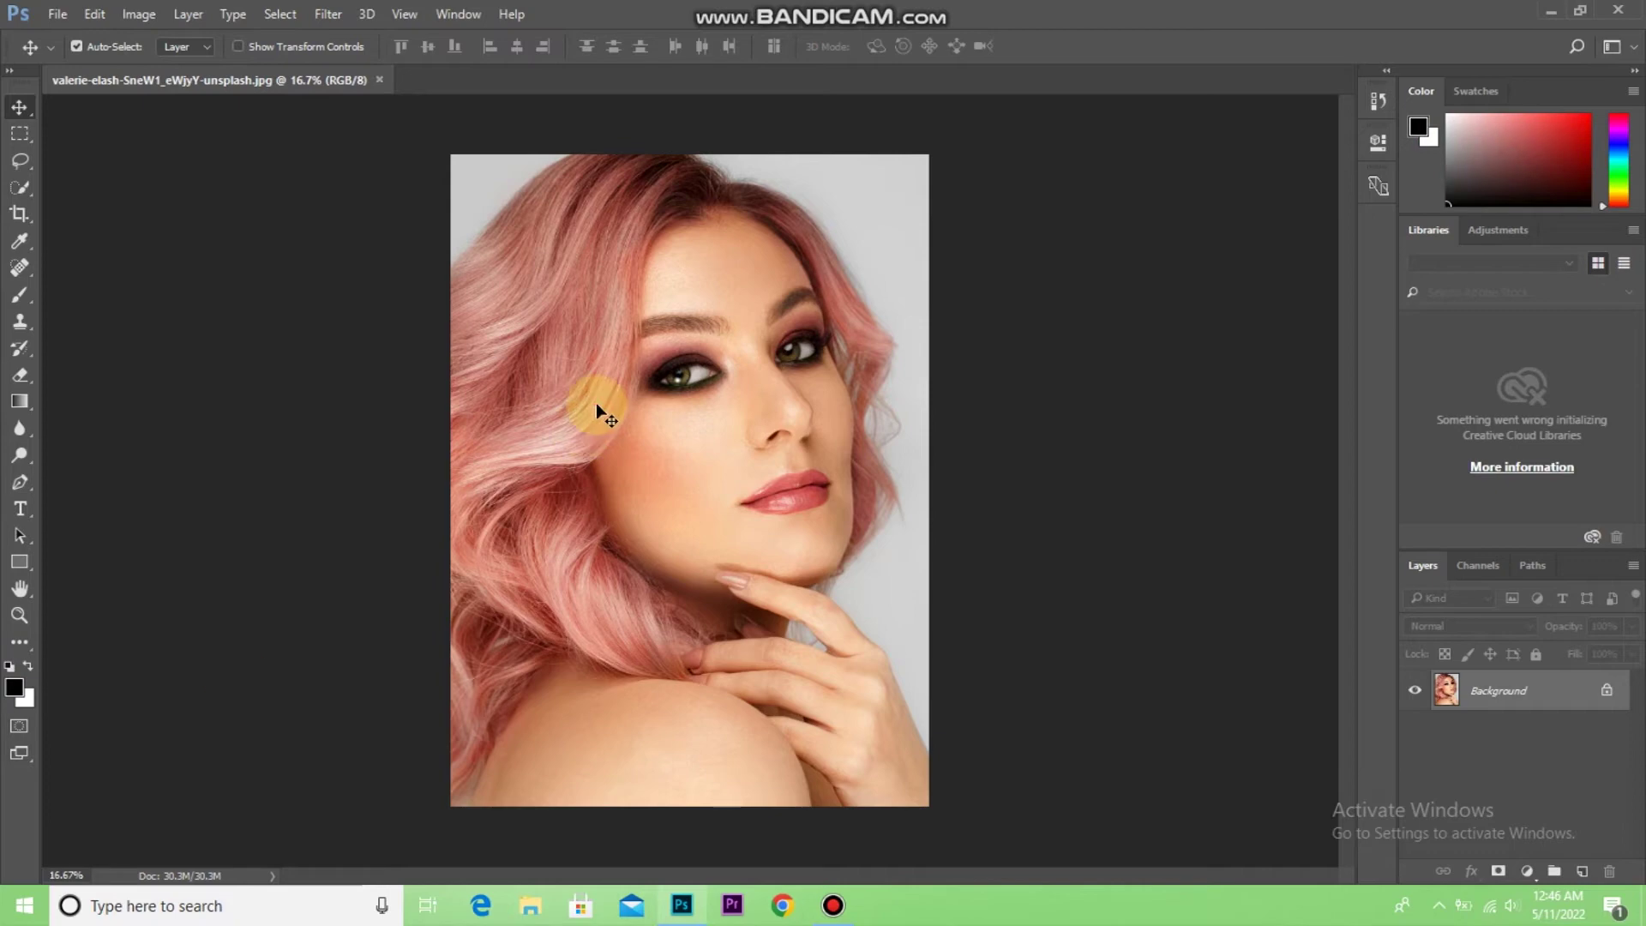
pyautogui.scroll(1, 595, 403)
# Set the Performance preferences' graphics processor Drawing Mode to Advanced.
pyautogui.click(93, 19)
pyautogui.moveTo(128, 814)
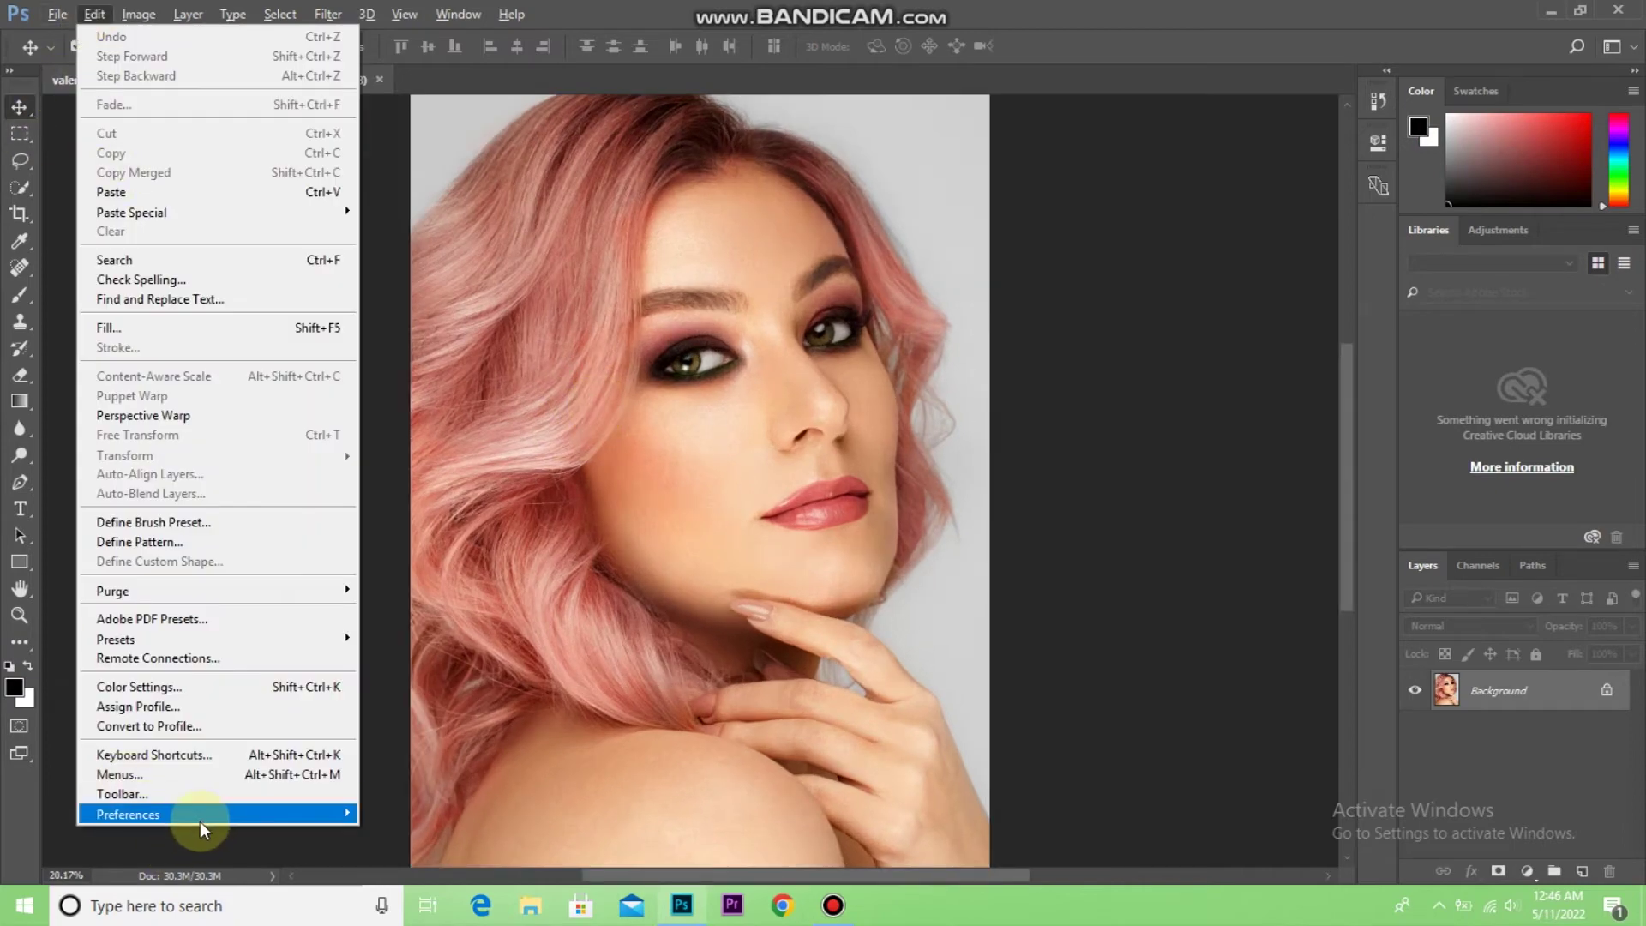
pyautogui.click(403, 610)
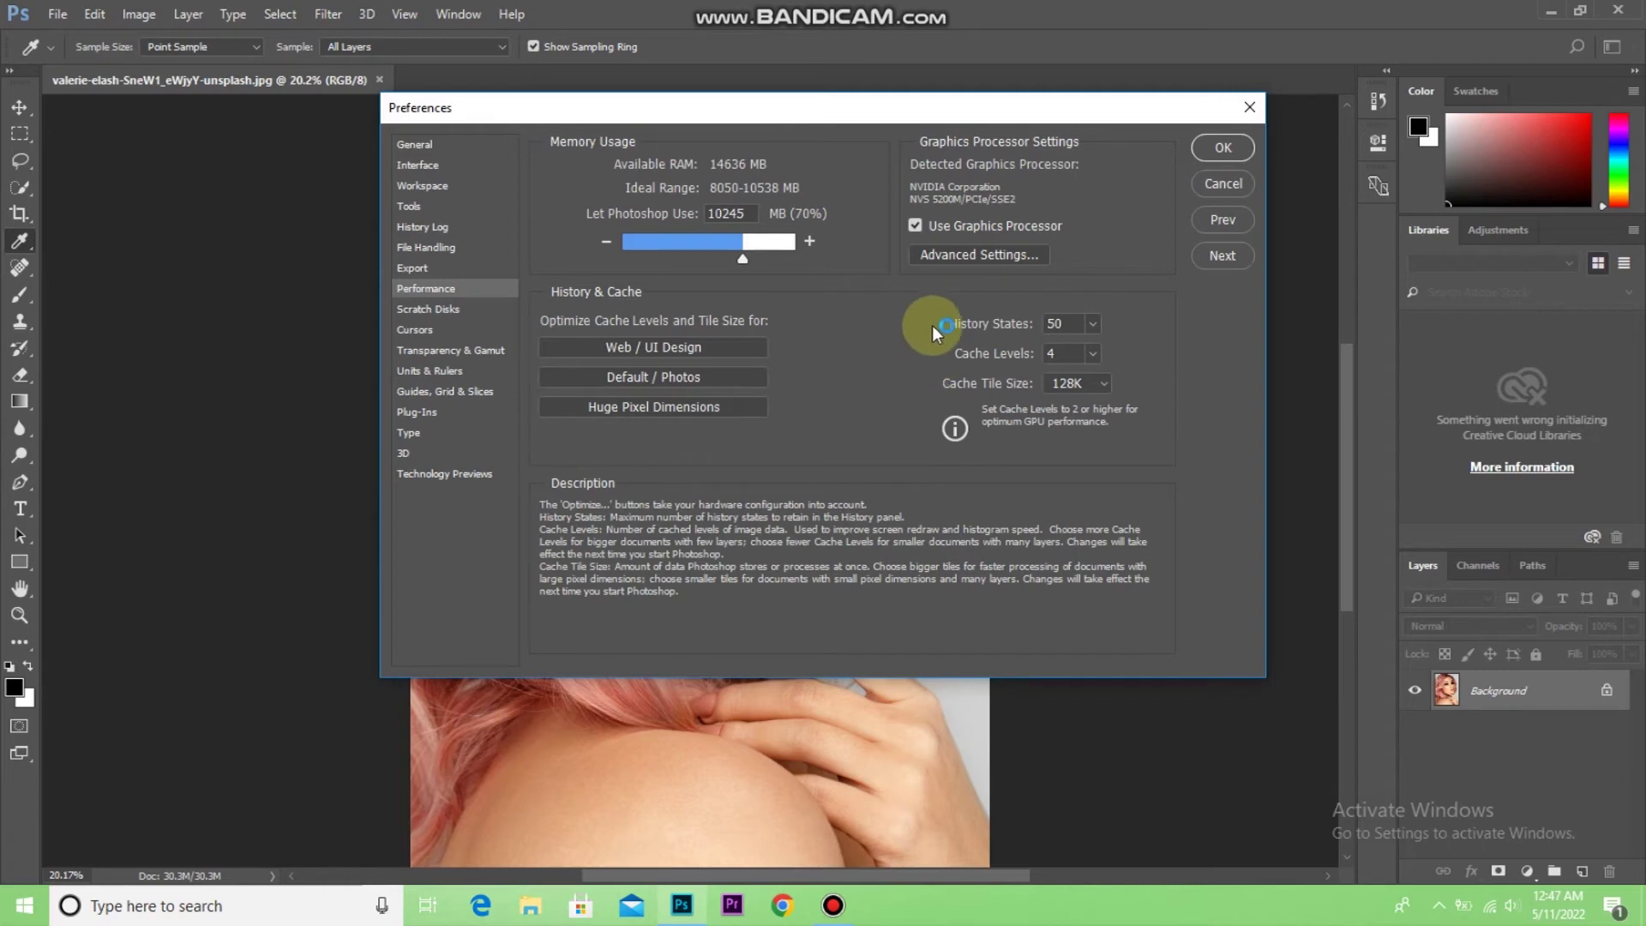
pyautogui.click(957, 254)
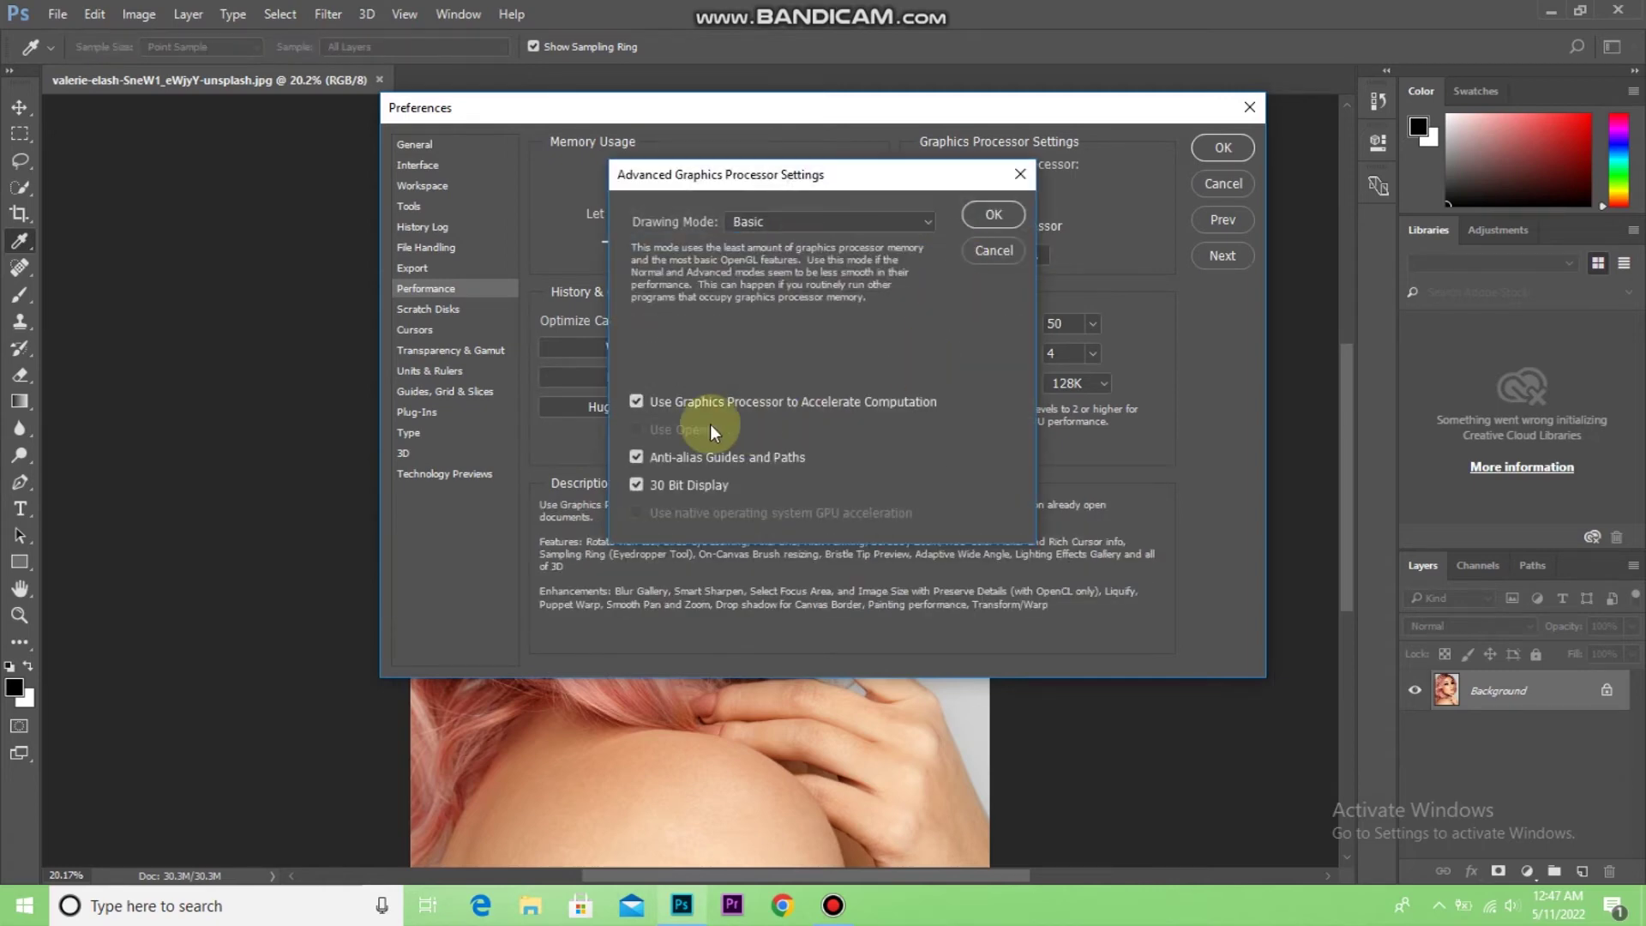
pyautogui.click(796, 224)
pyautogui.click(767, 262)
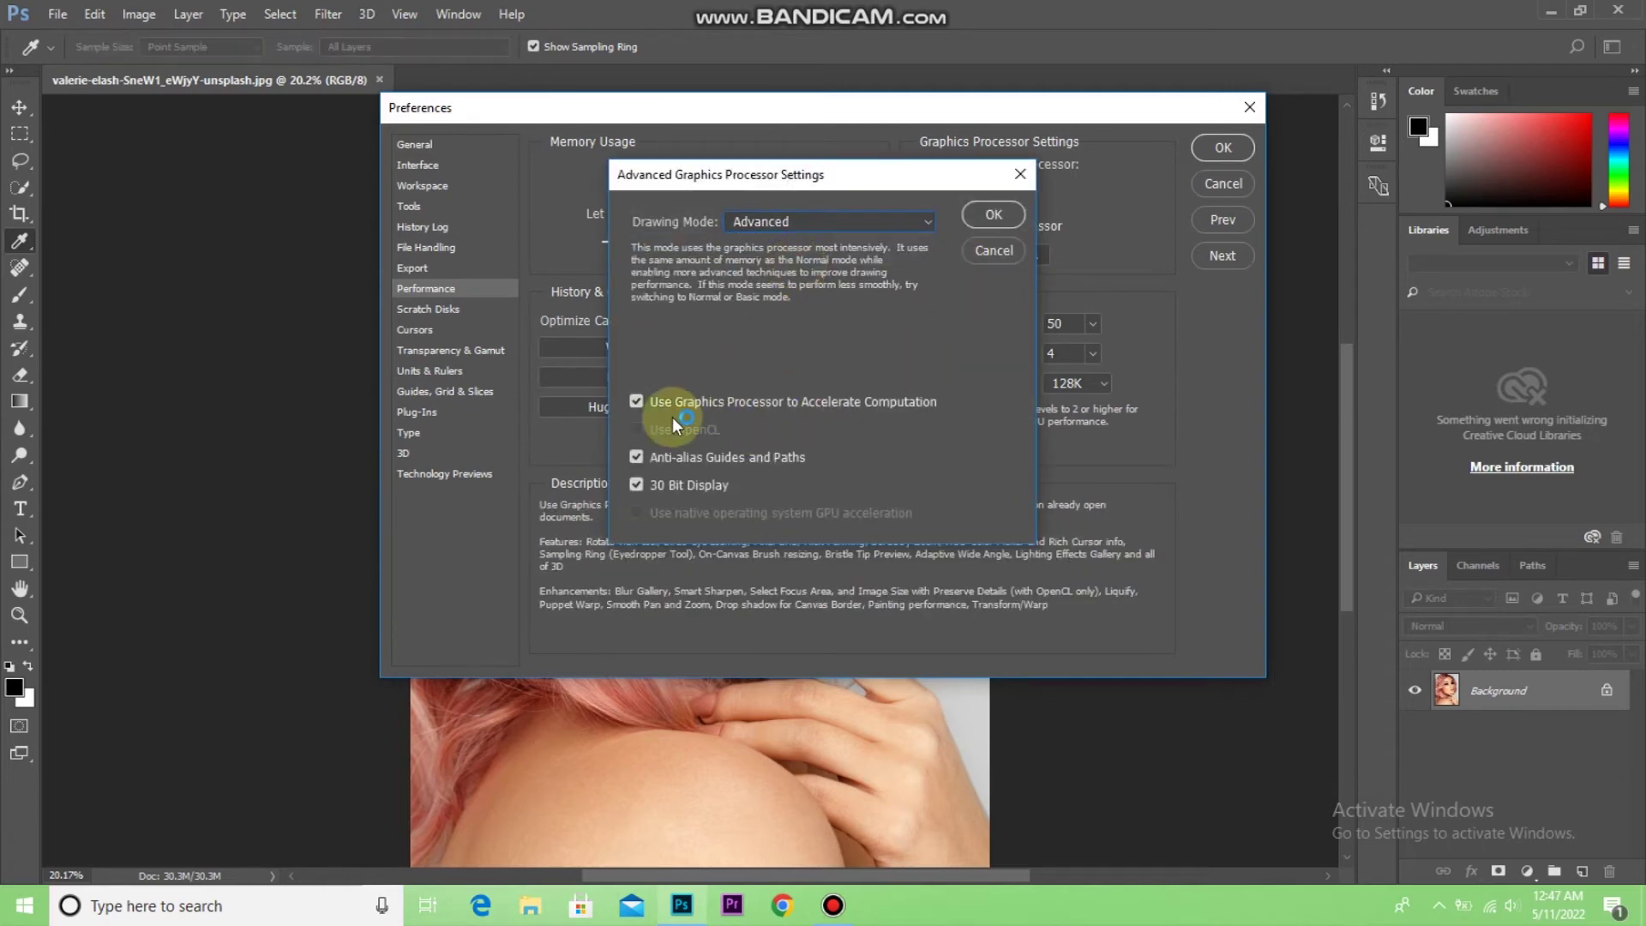
pyautogui.click(965, 215)
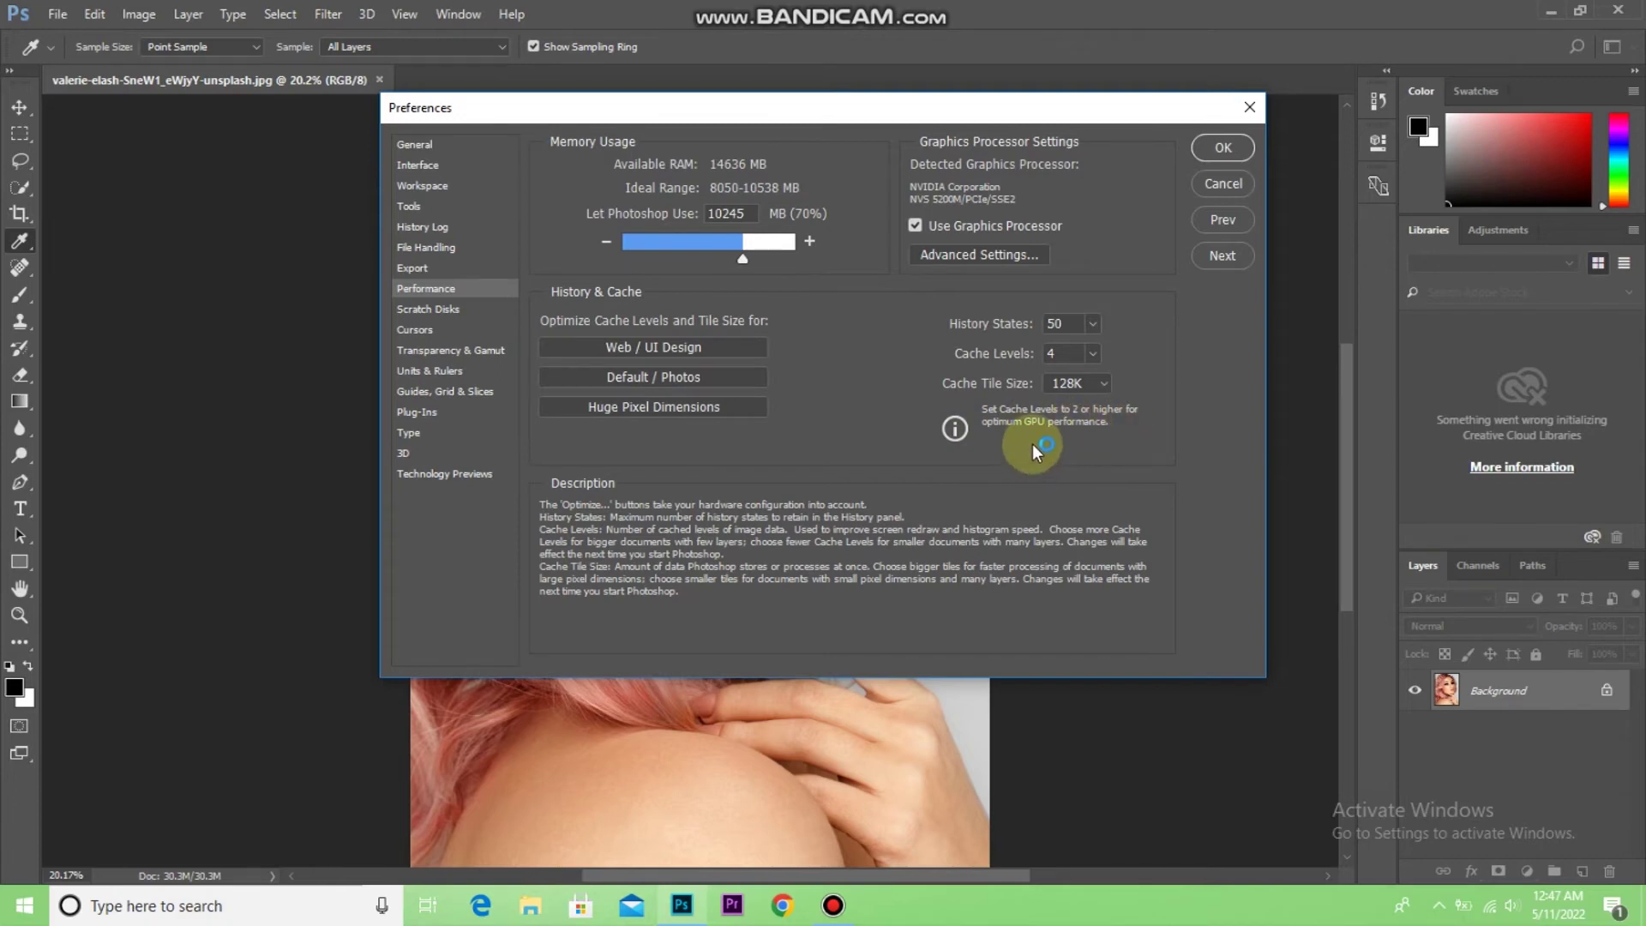
pyautogui.click(1224, 149)
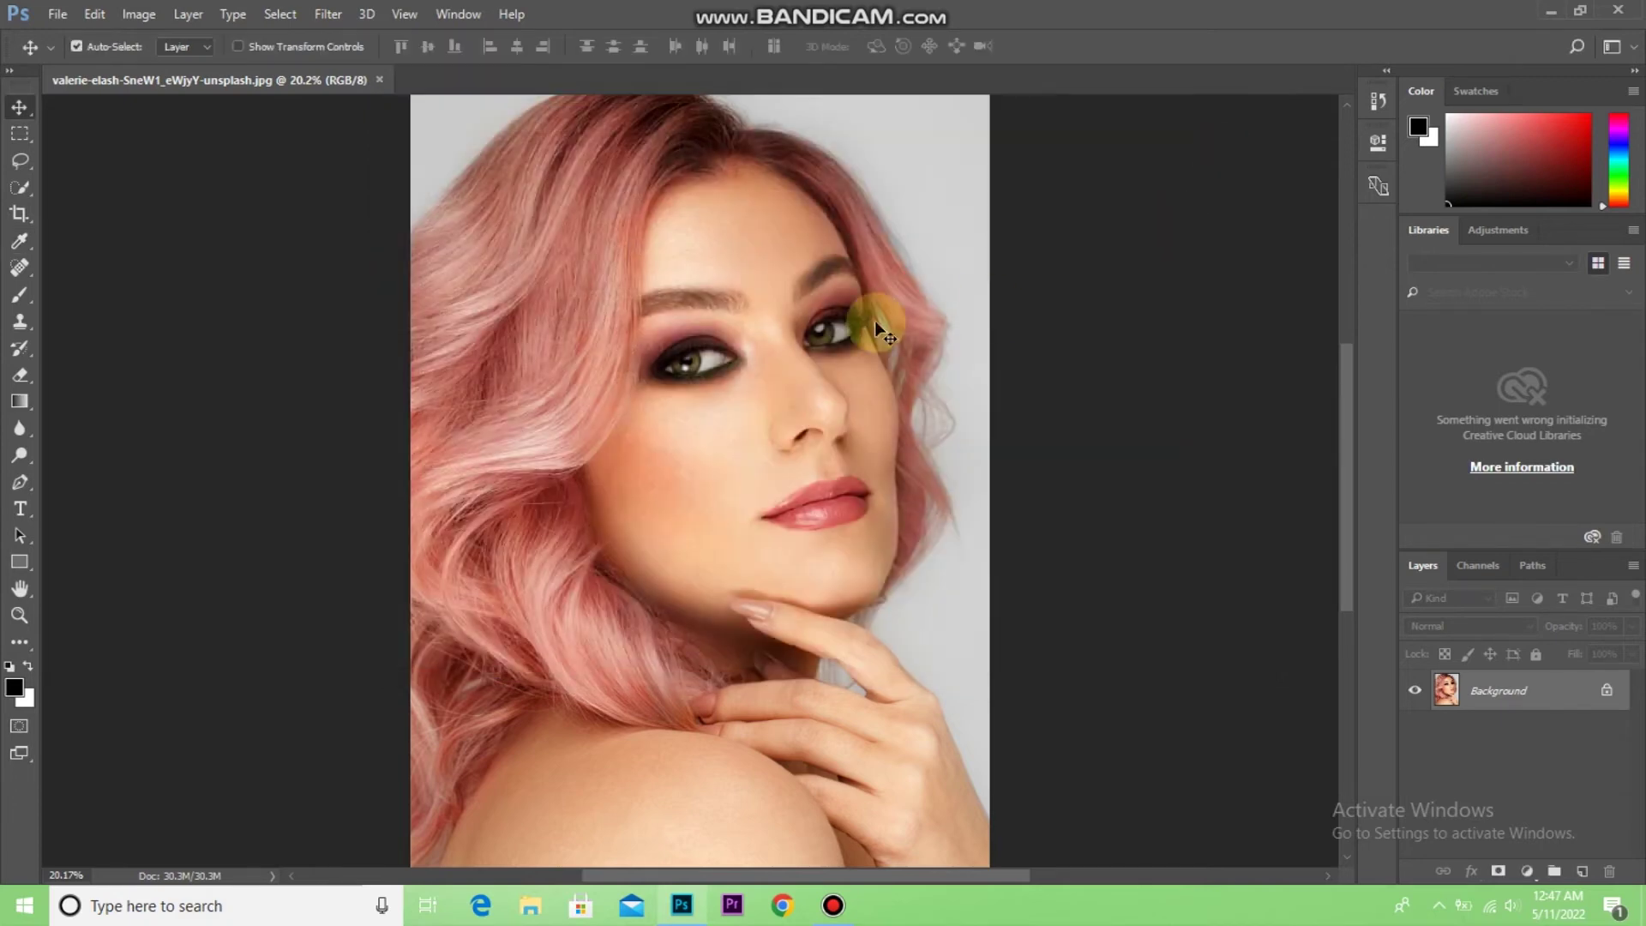
# Apply Filter > Stylize > Oil Paint to the pink-haired portrait.
pyautogui.click(328, 13)
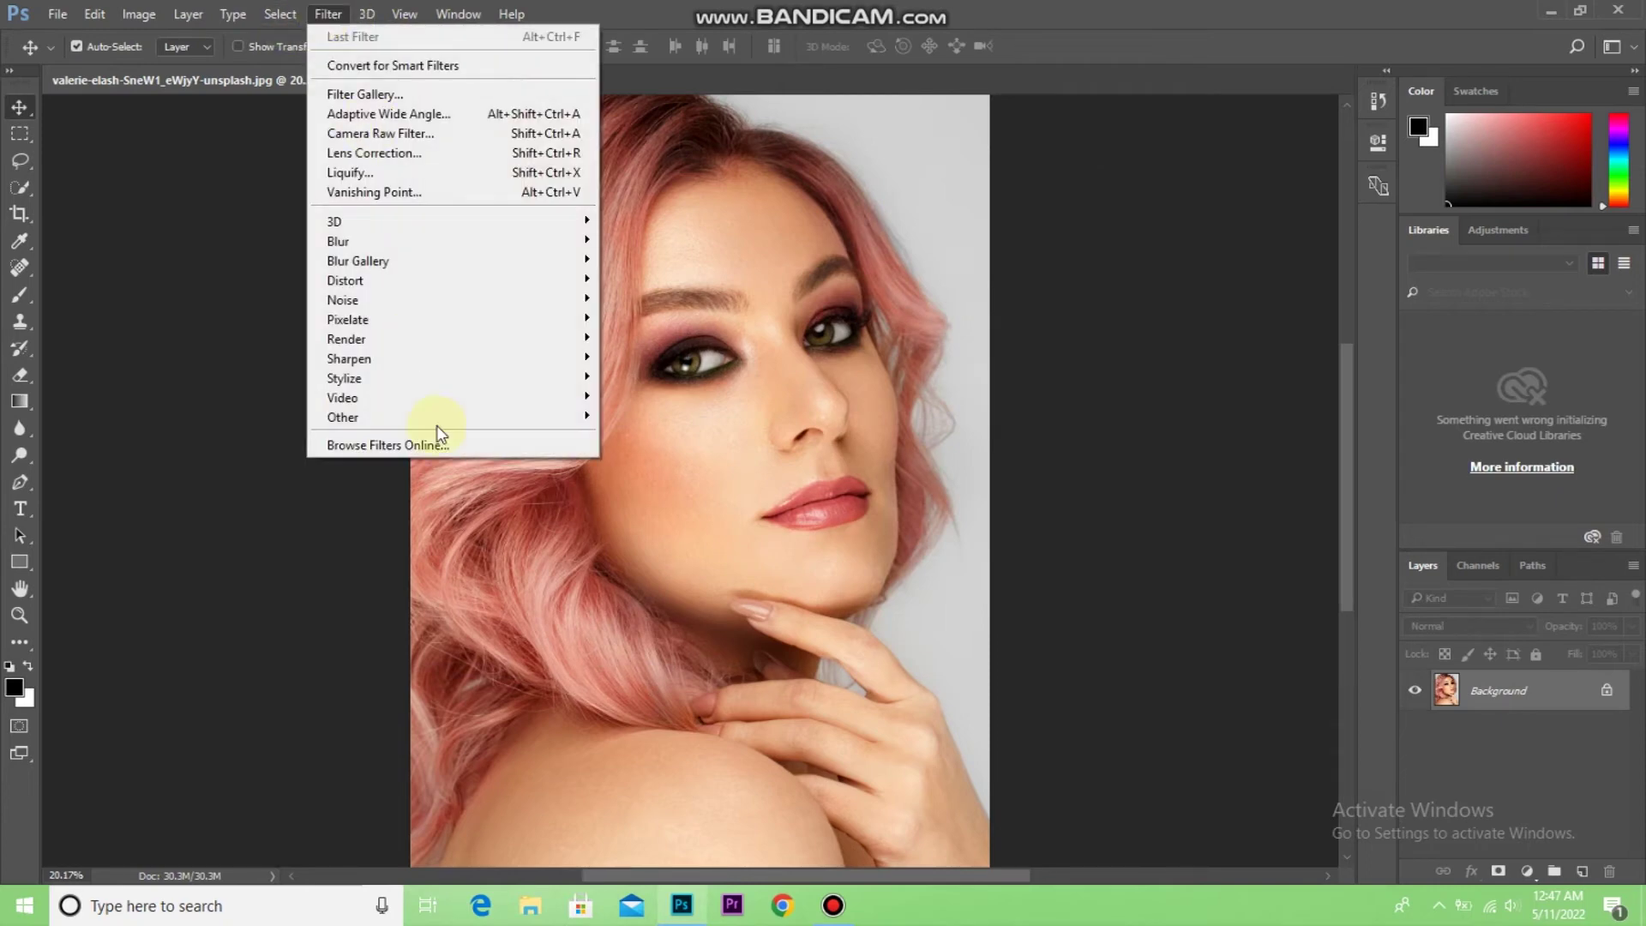
pyautogui.click(460, 378)
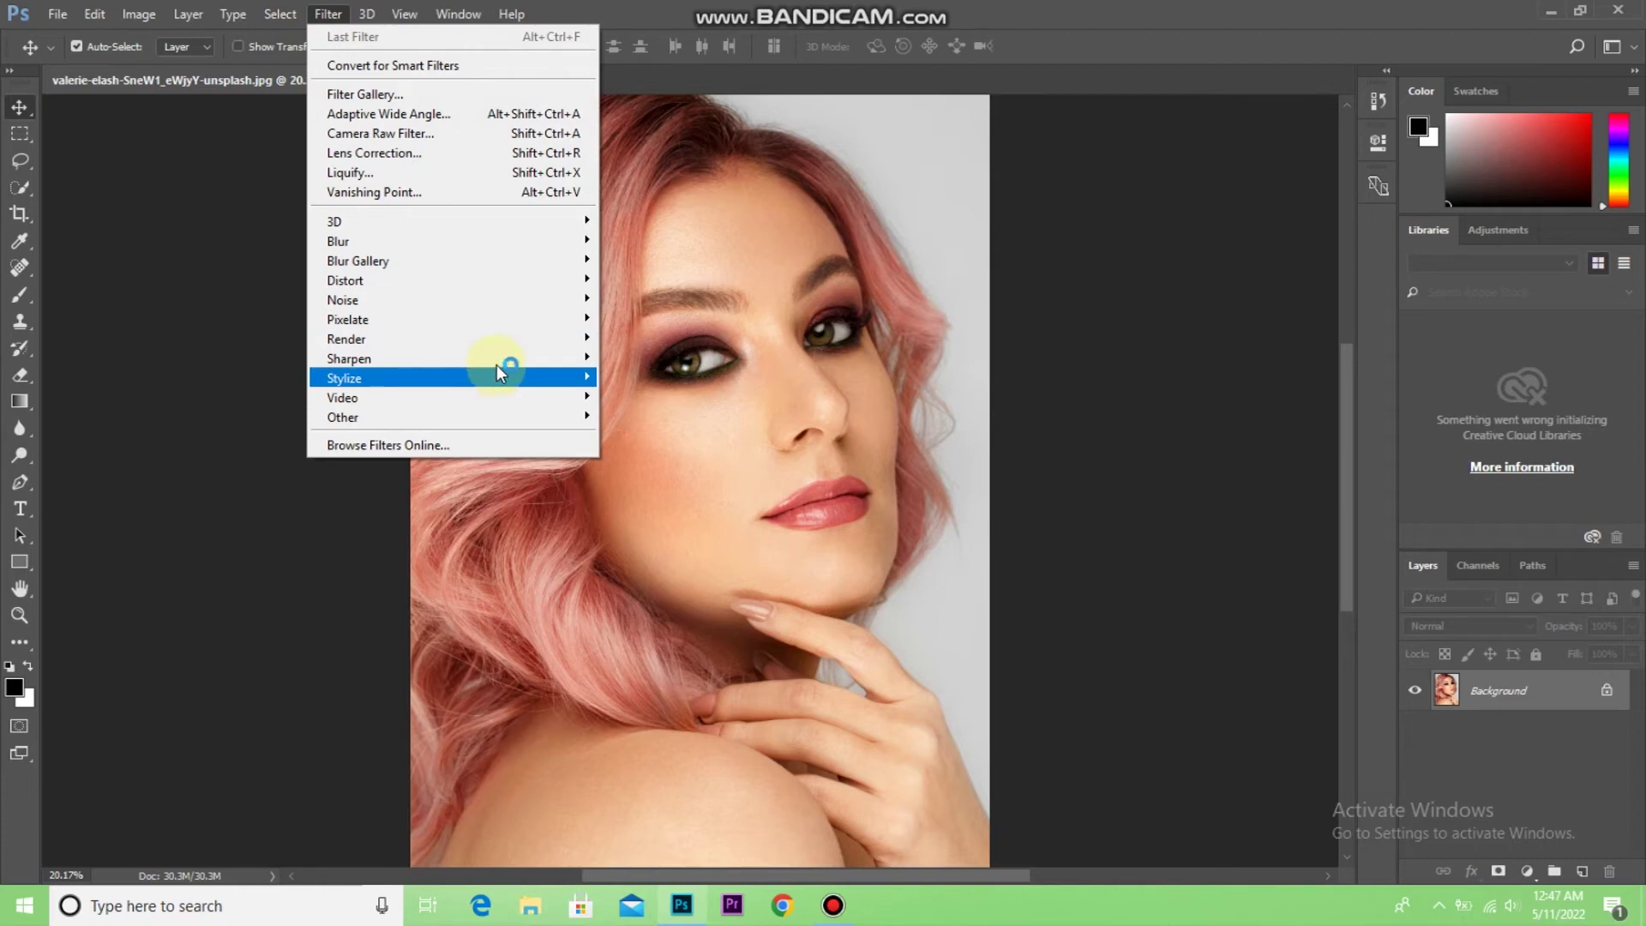
pyautogui.moveTo(386, 378)
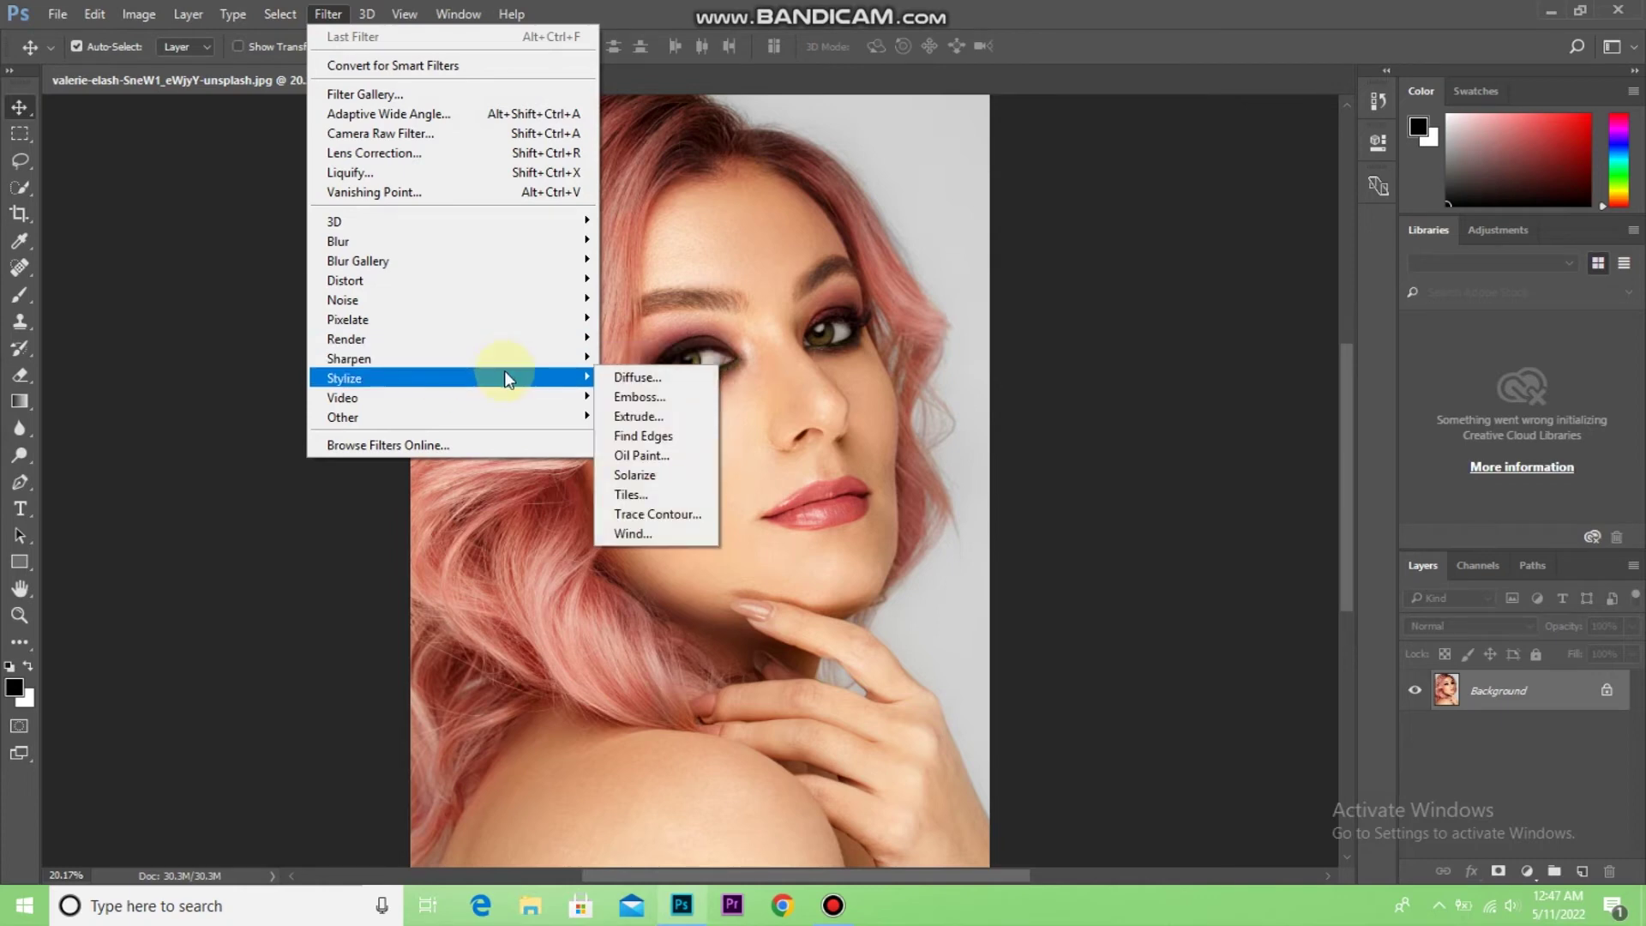
pyautogui.click(571, 353)
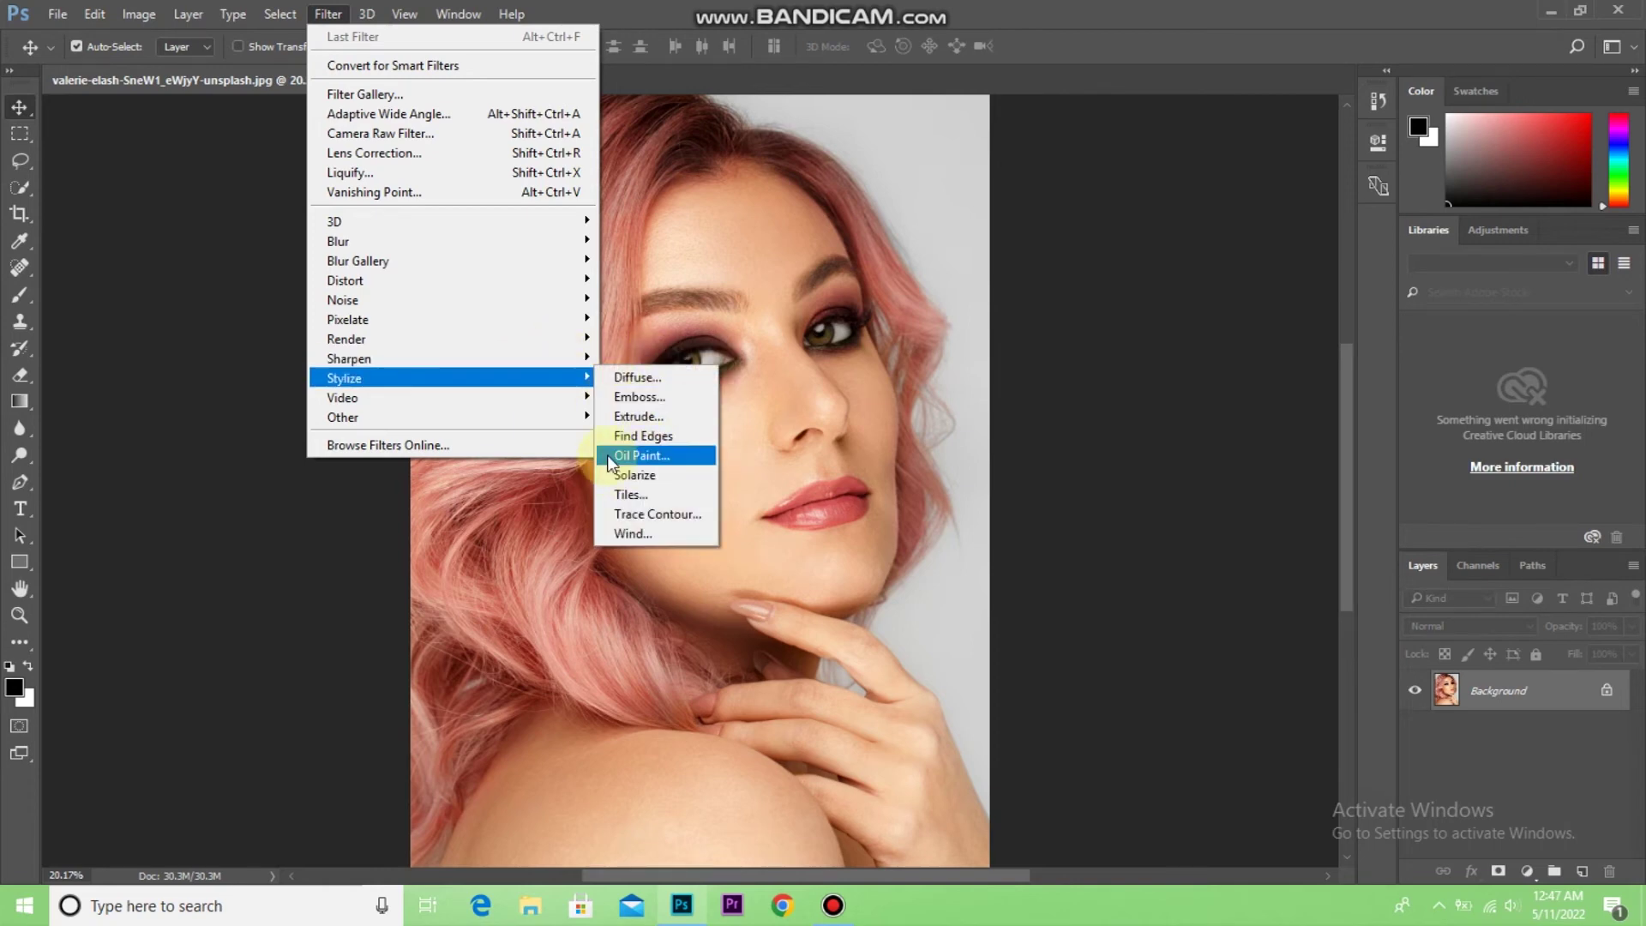
pyautogui.click(641, 455)
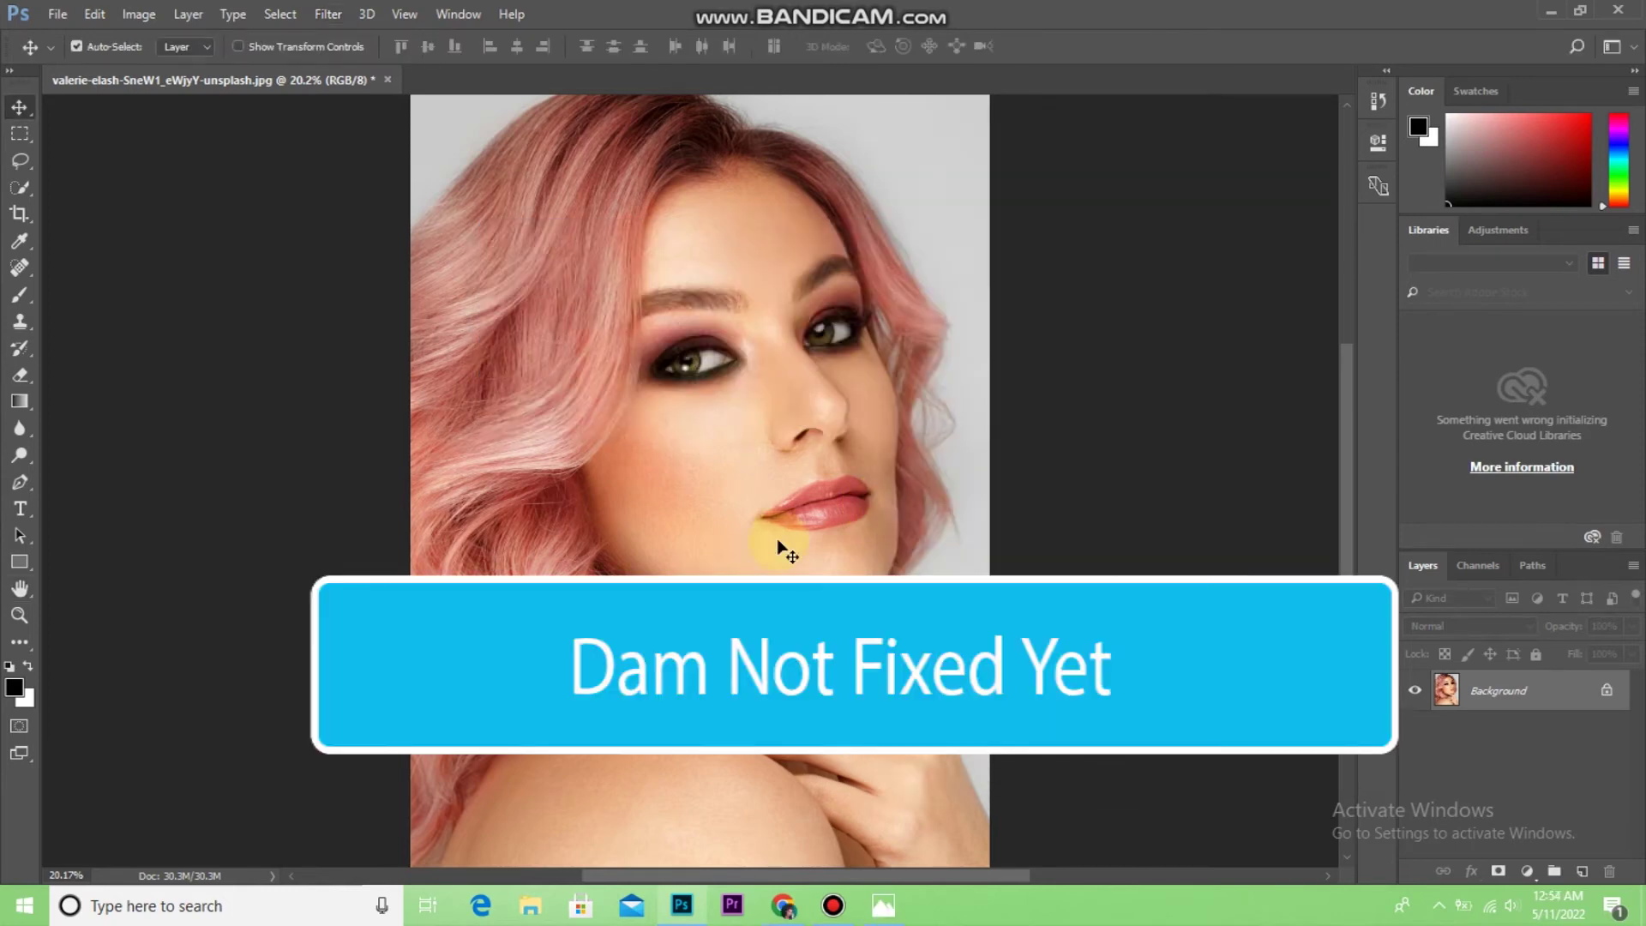
pyautogui.click(329, 14)
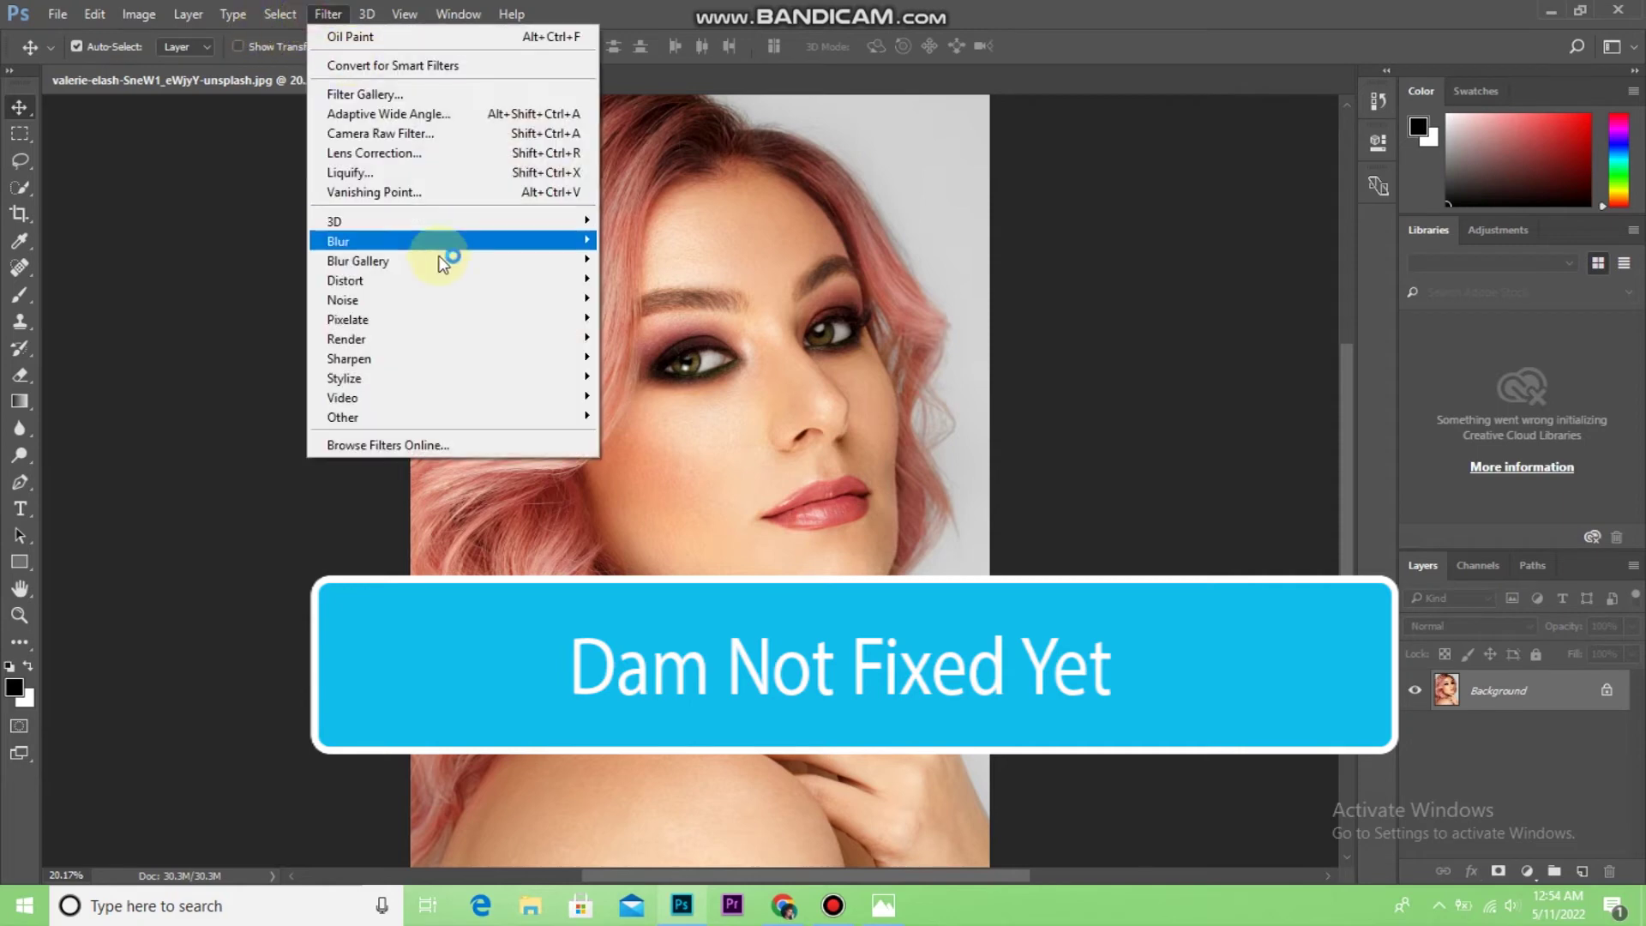
pyautogui.moveTo(345, 378)
pyautogui.click(643, 458)
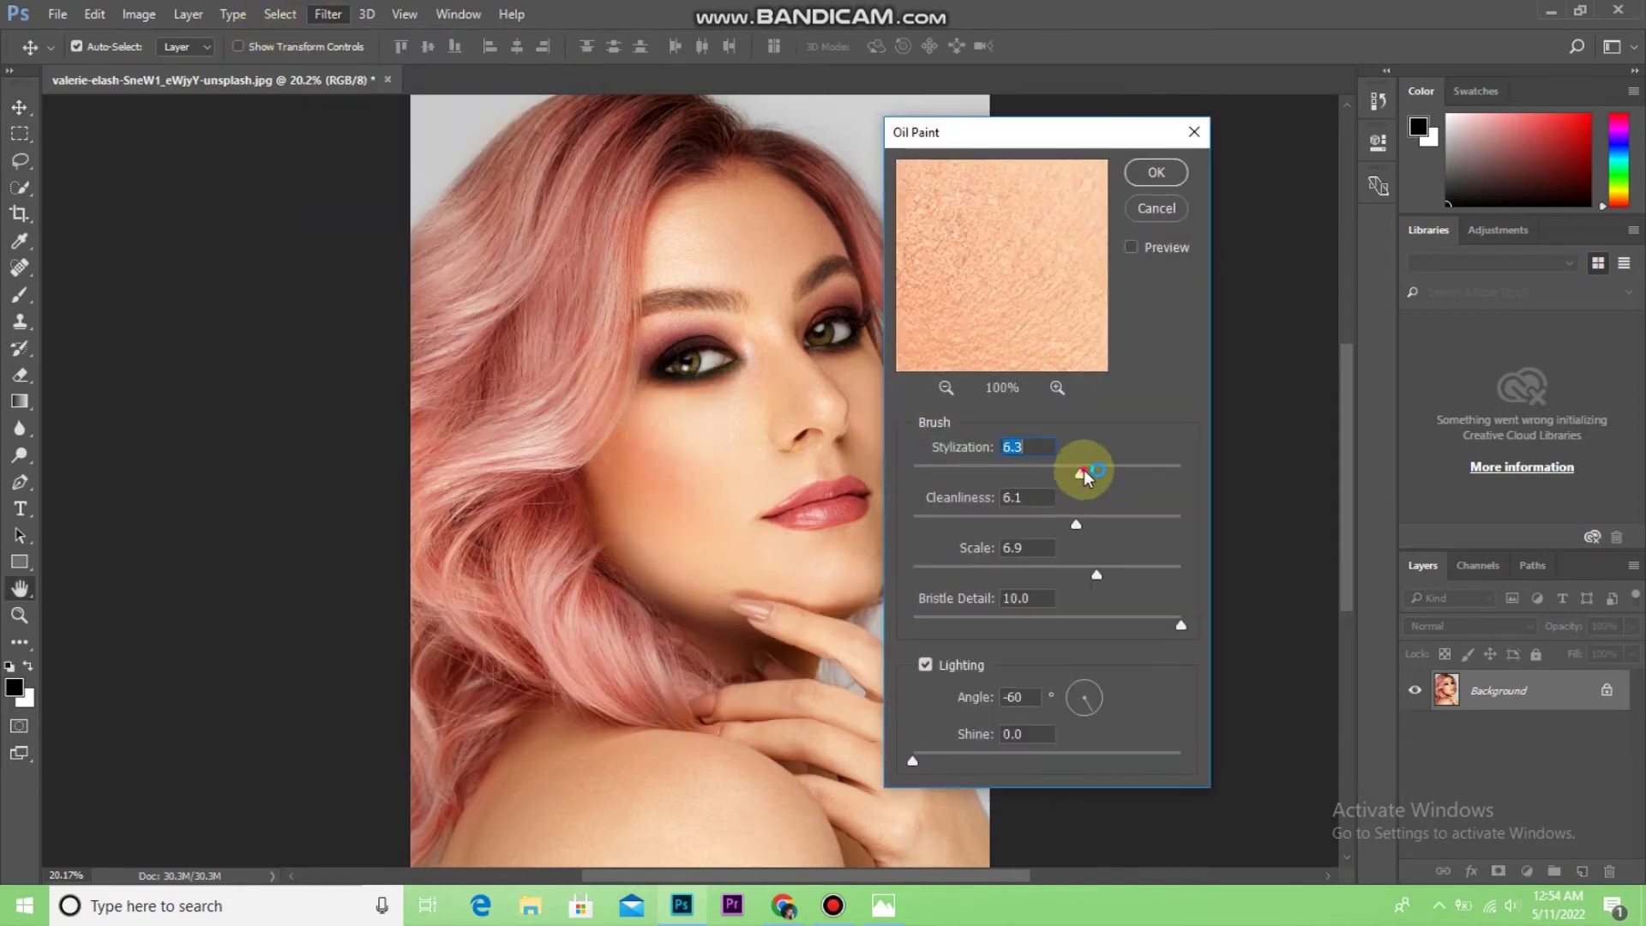
pyautogui.click(1154, 171)
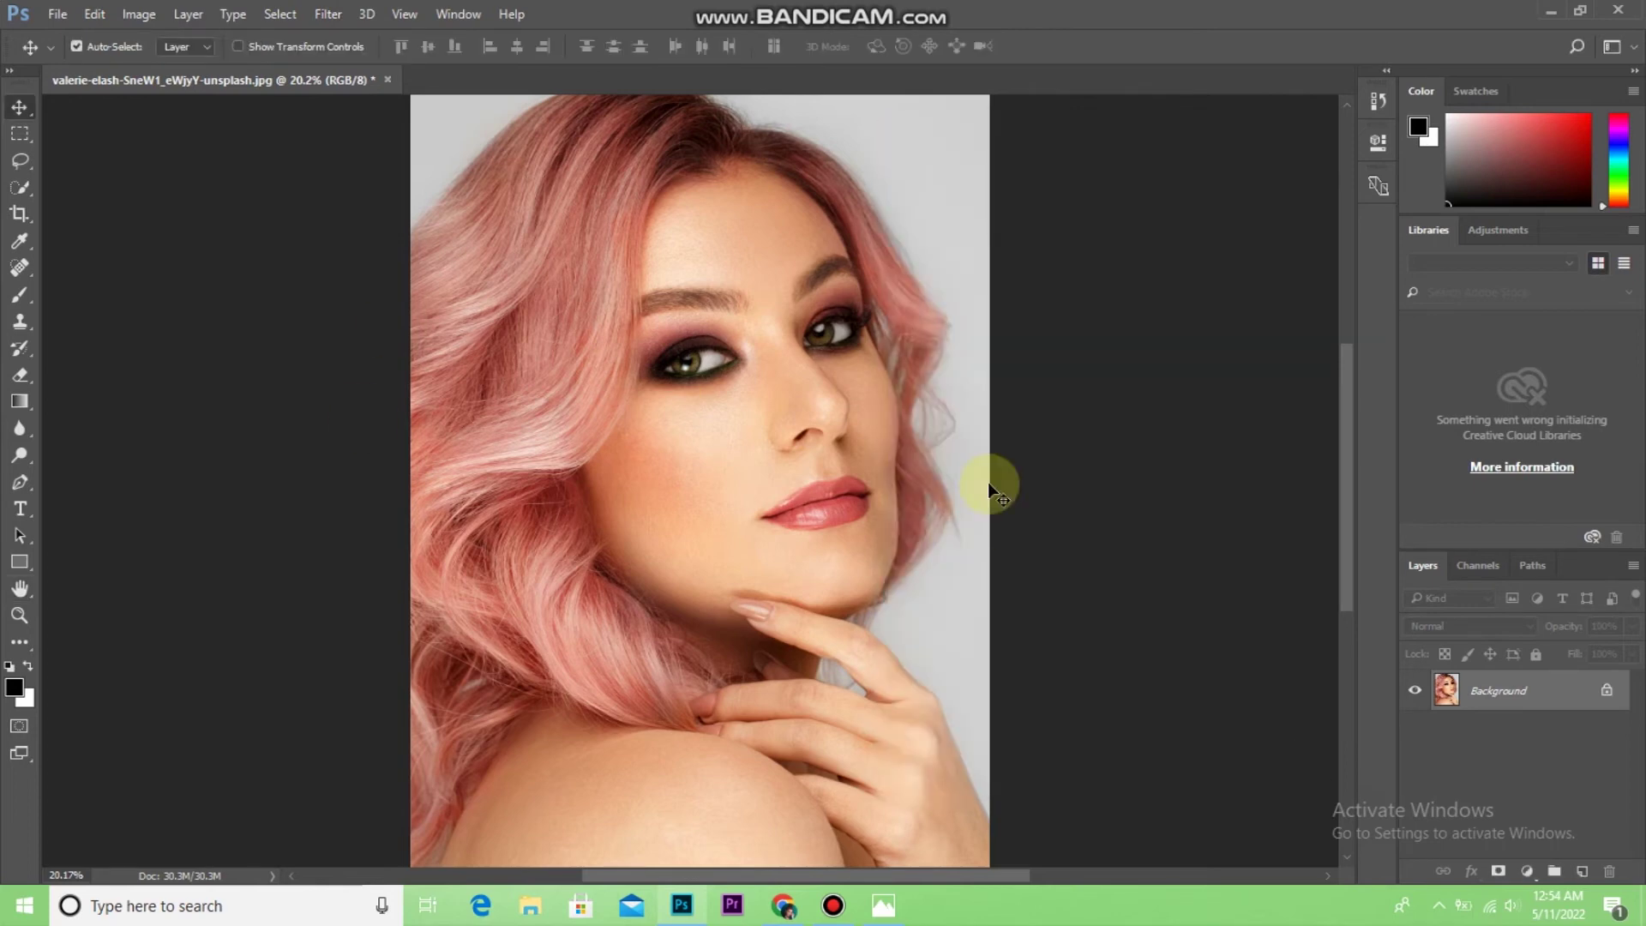
# Quit Photoshop without saving the changes and bring up the desktop menu.
pyautogui.click(1618, 10)
pyautogui.click(678, 330)
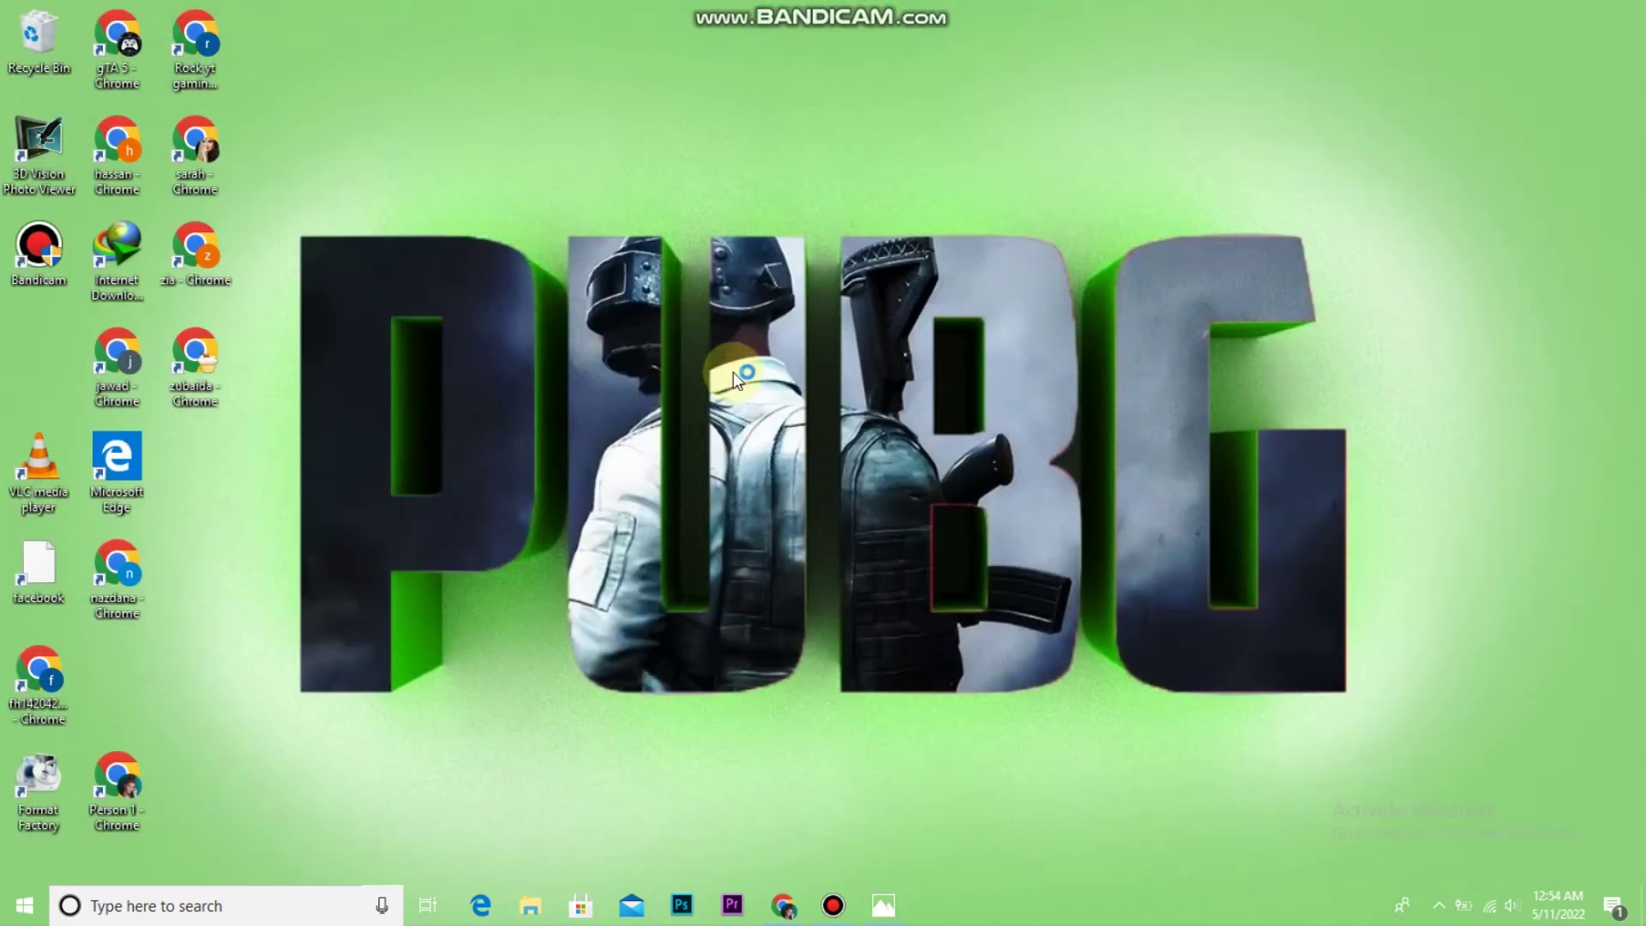
pyautogui.rightClick(735, 373)
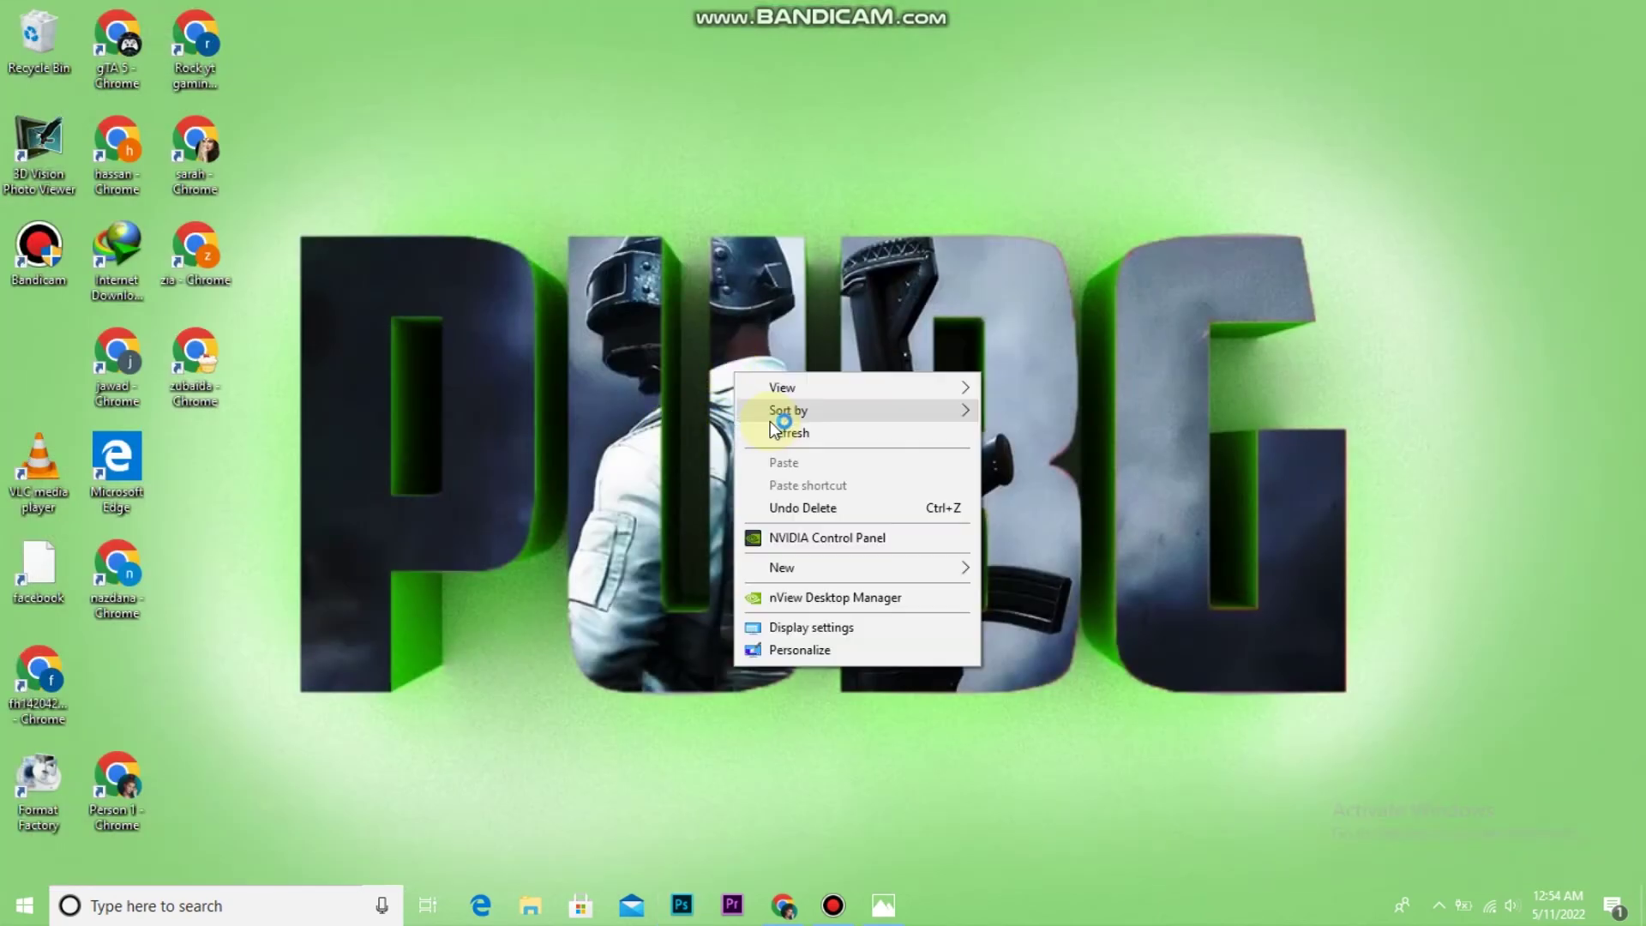
# Refresh the desktop and go to Windows Settings > System > Display > Graphics settings.
pyautogui.click(789, 434)
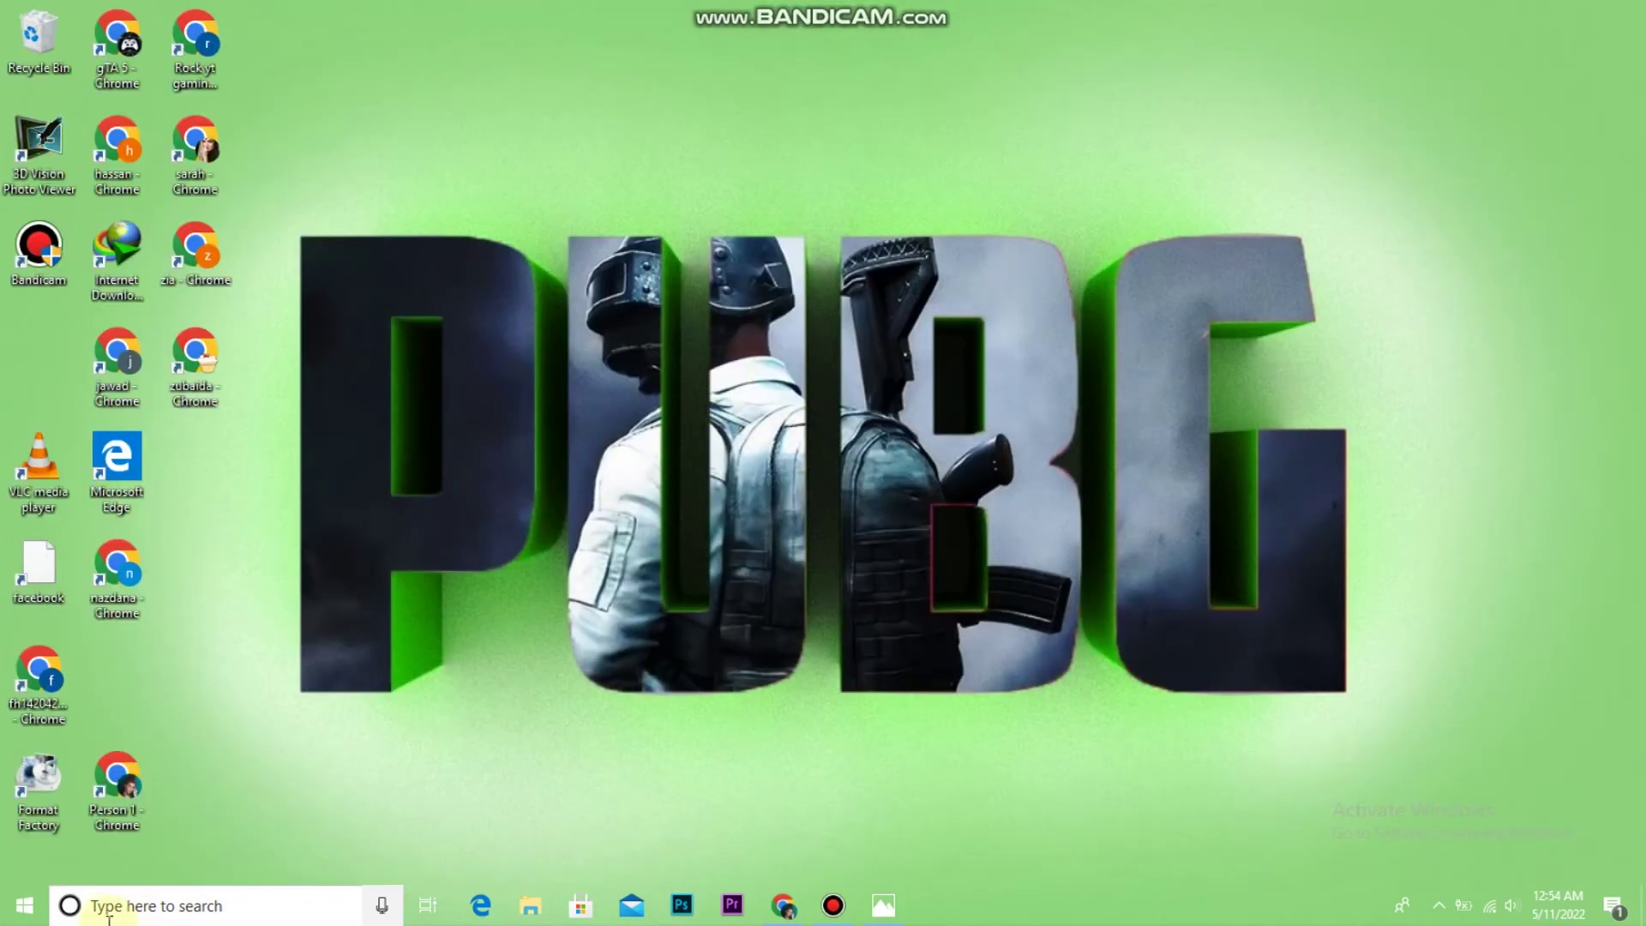
pyautogui.click(27, 892)
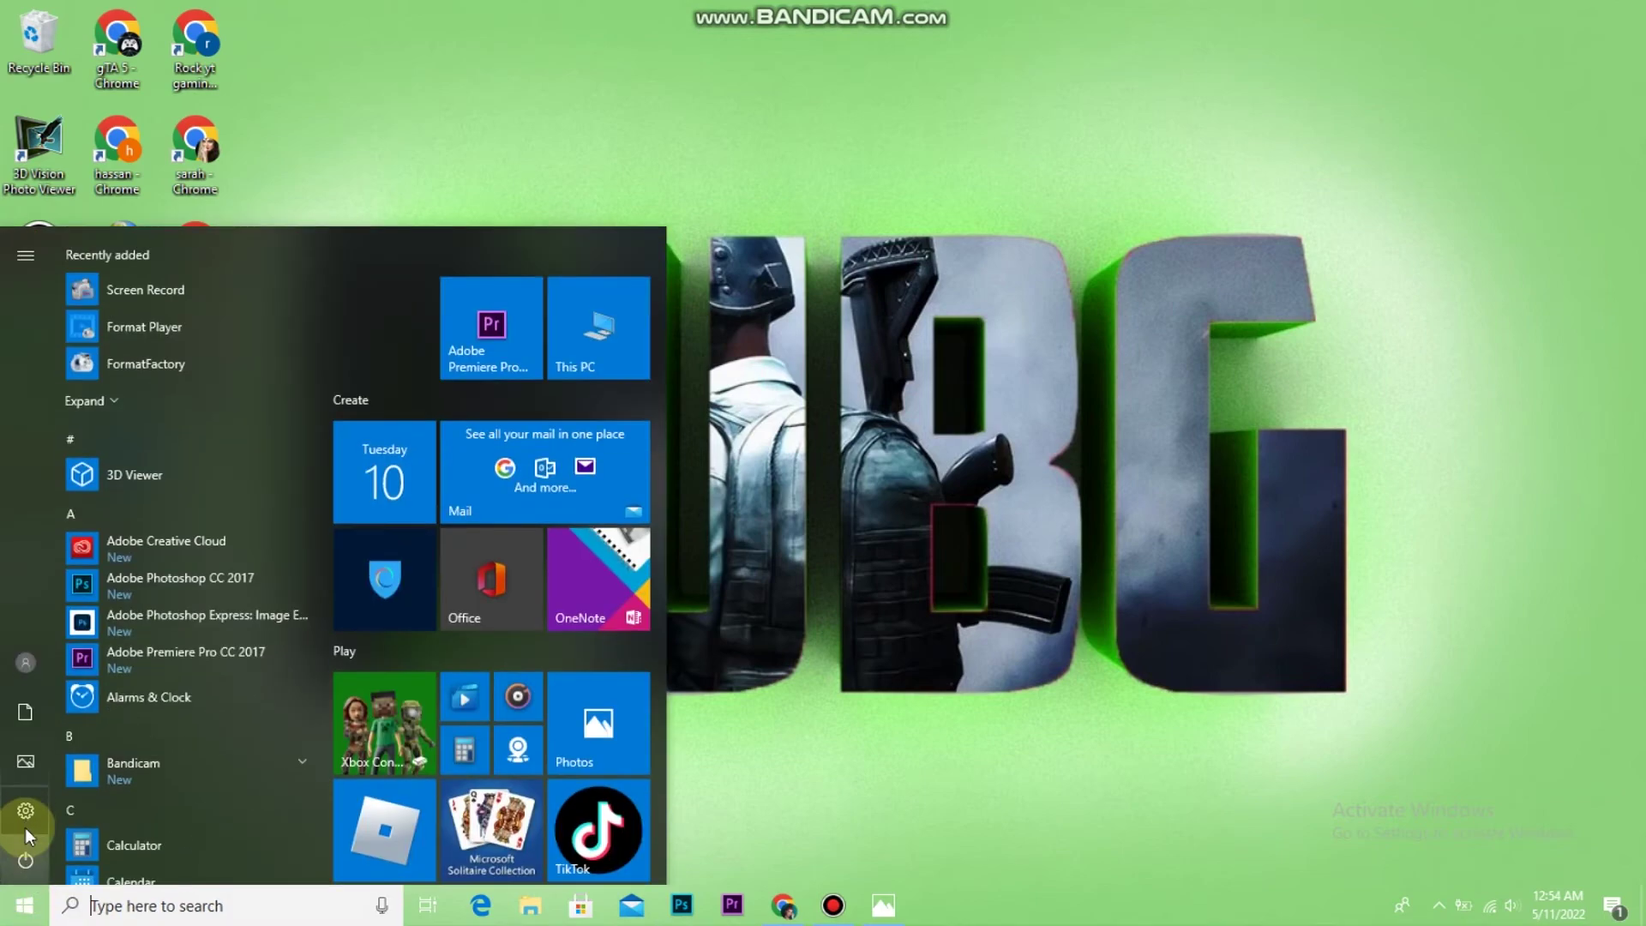
pyautogui.click(25, 811)
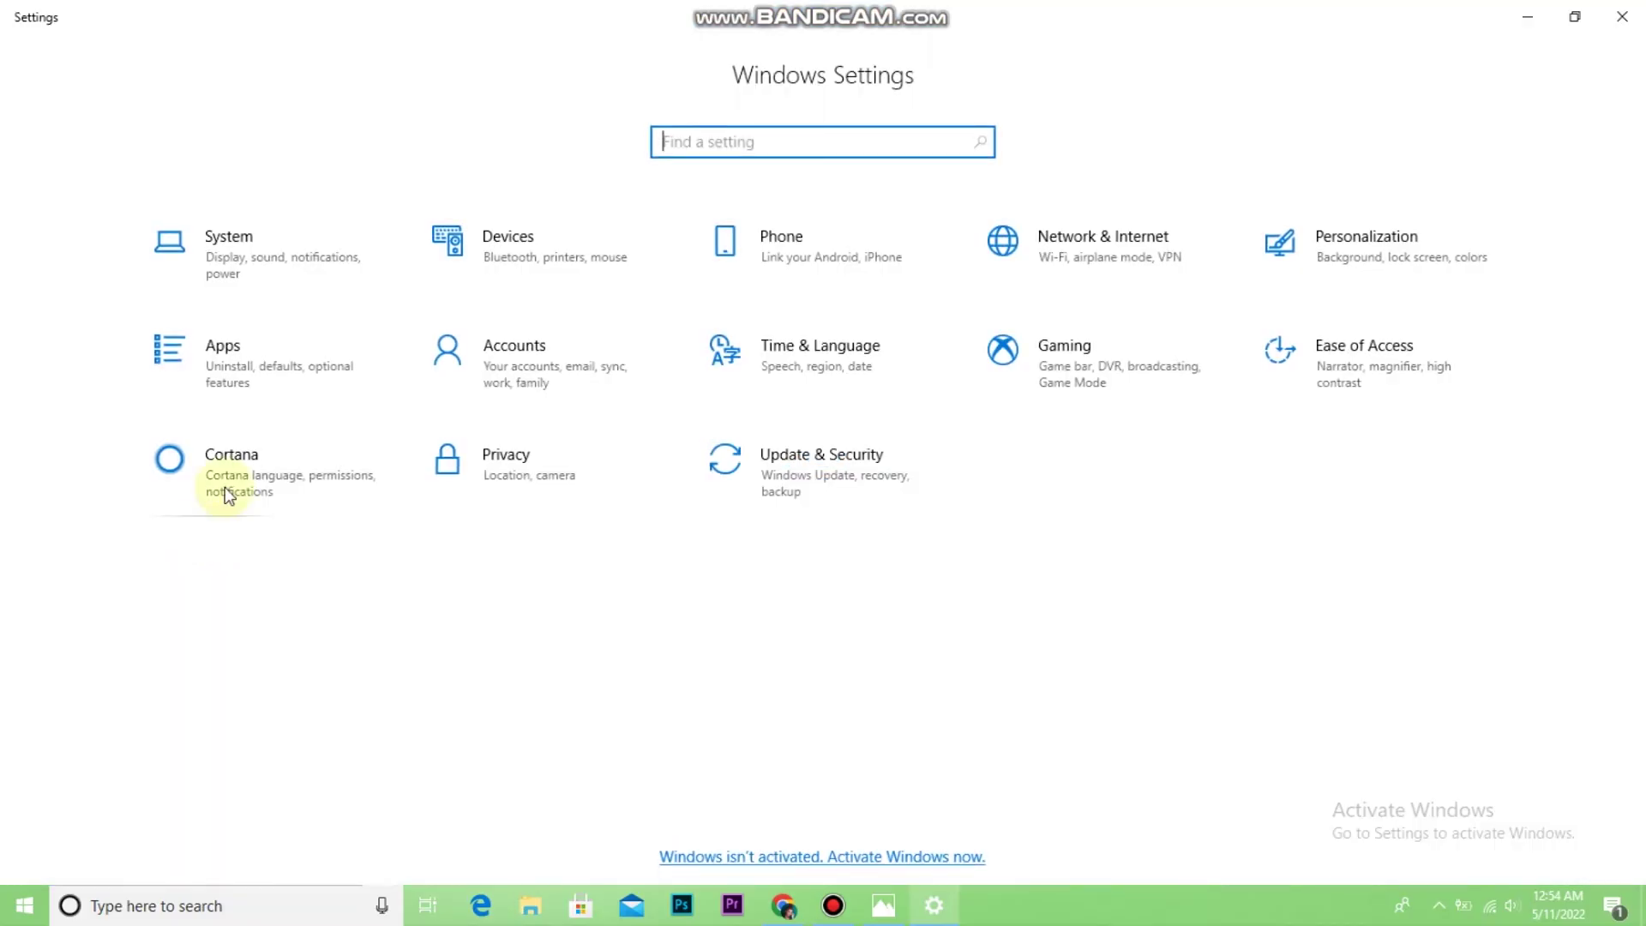
pyautogui.click(244, 253)
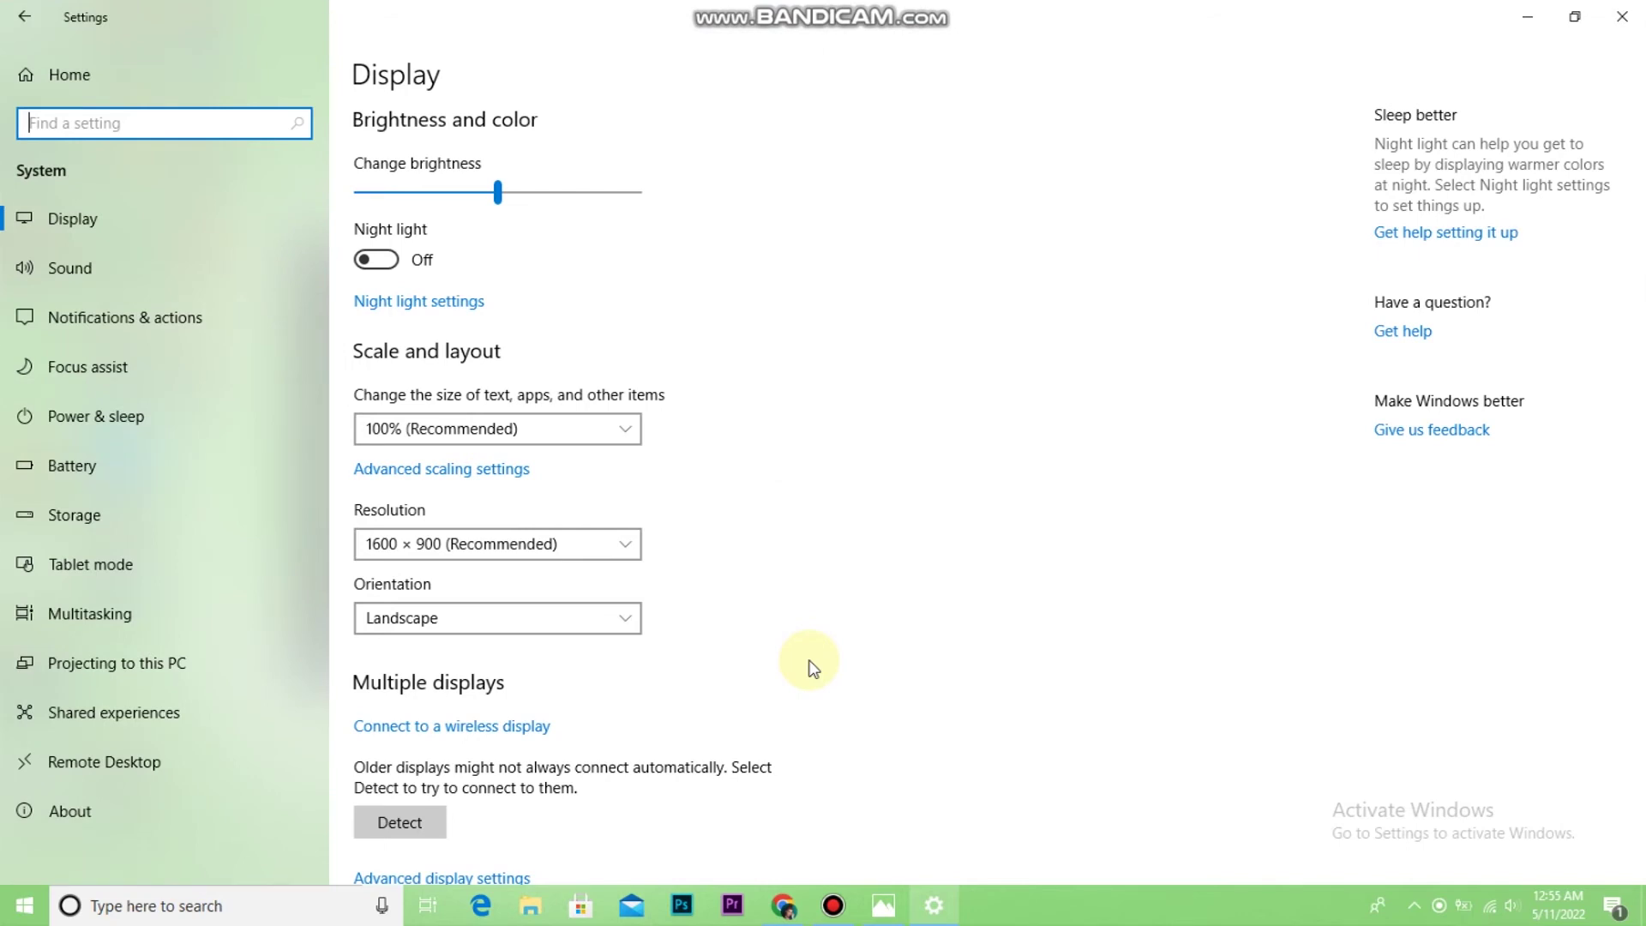
pyautogui.scroll(-2, 808, 665)
pyautogui.click(419, 815)
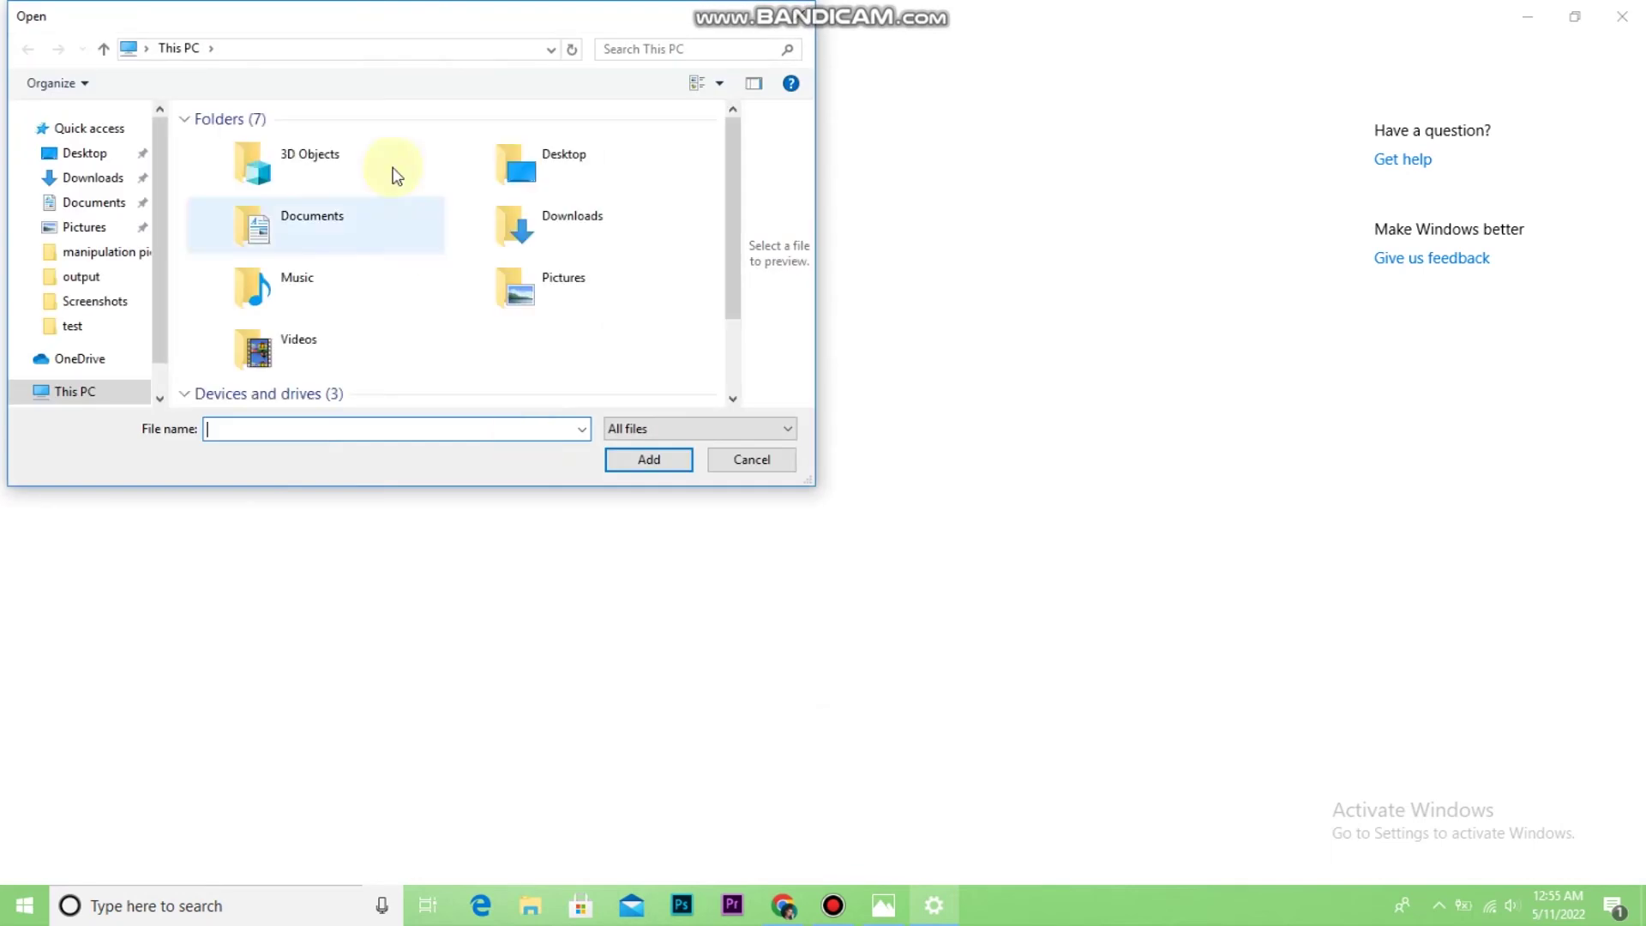
# Add Photoshop from C:\Program Files\Adobe\Adobe Photoshop CC 2017 to the graphics preference list.
pyautogui.scroll(-1, 132, 288)
pyautogui.scroll(-2, 245, 268)
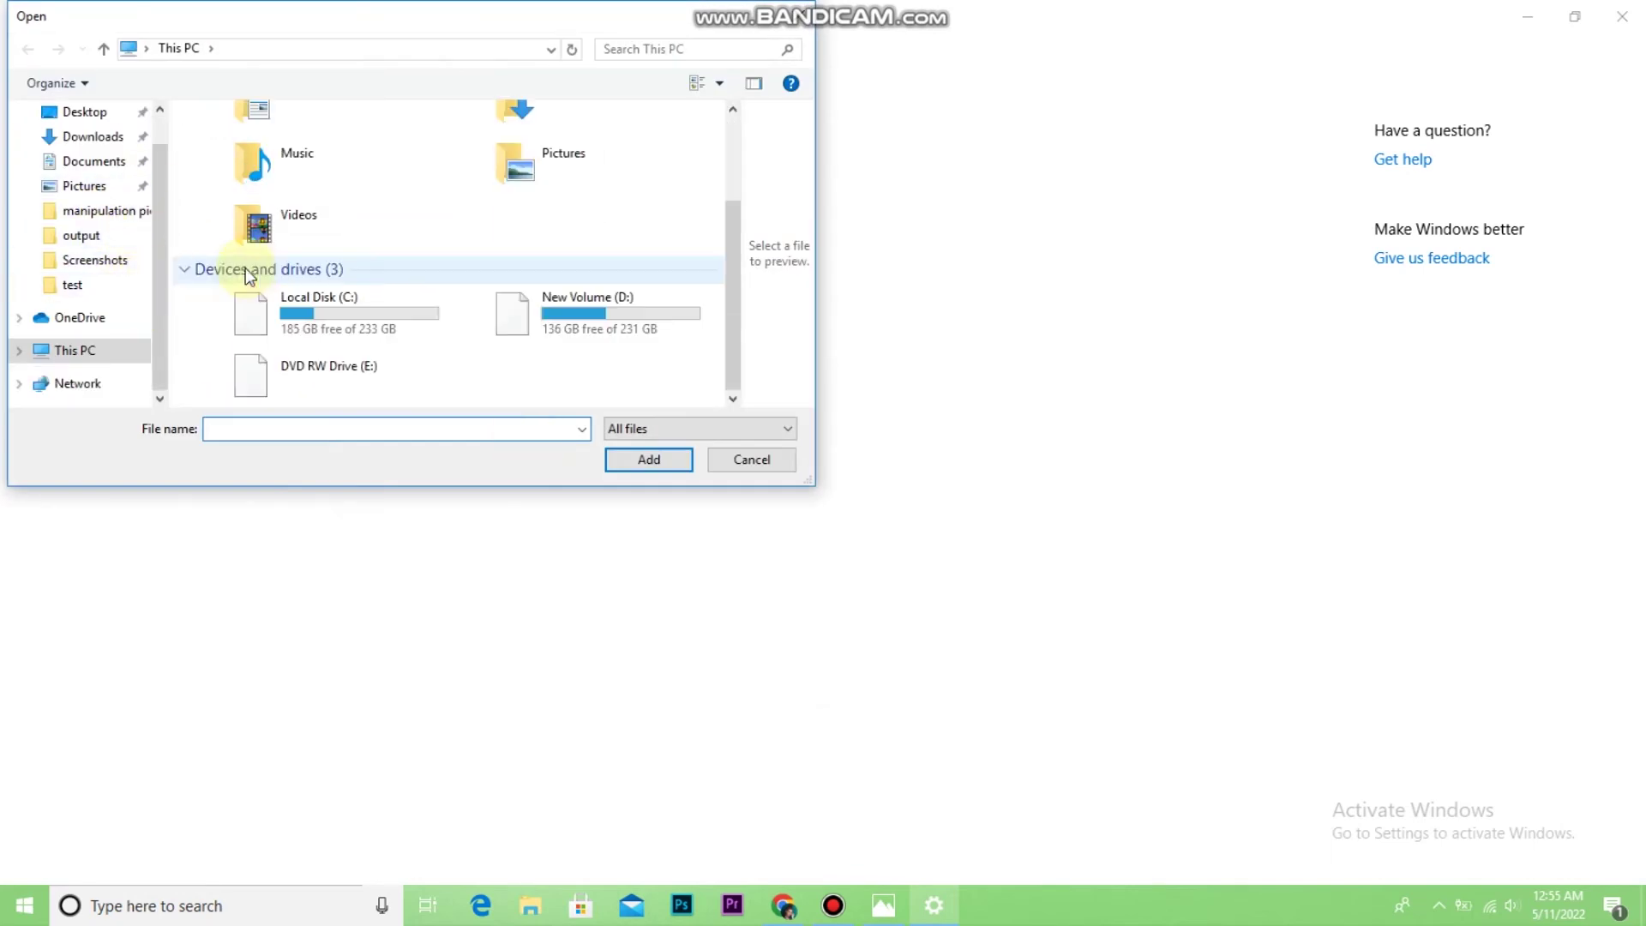
pyautogui.doubleClick(290, 311)
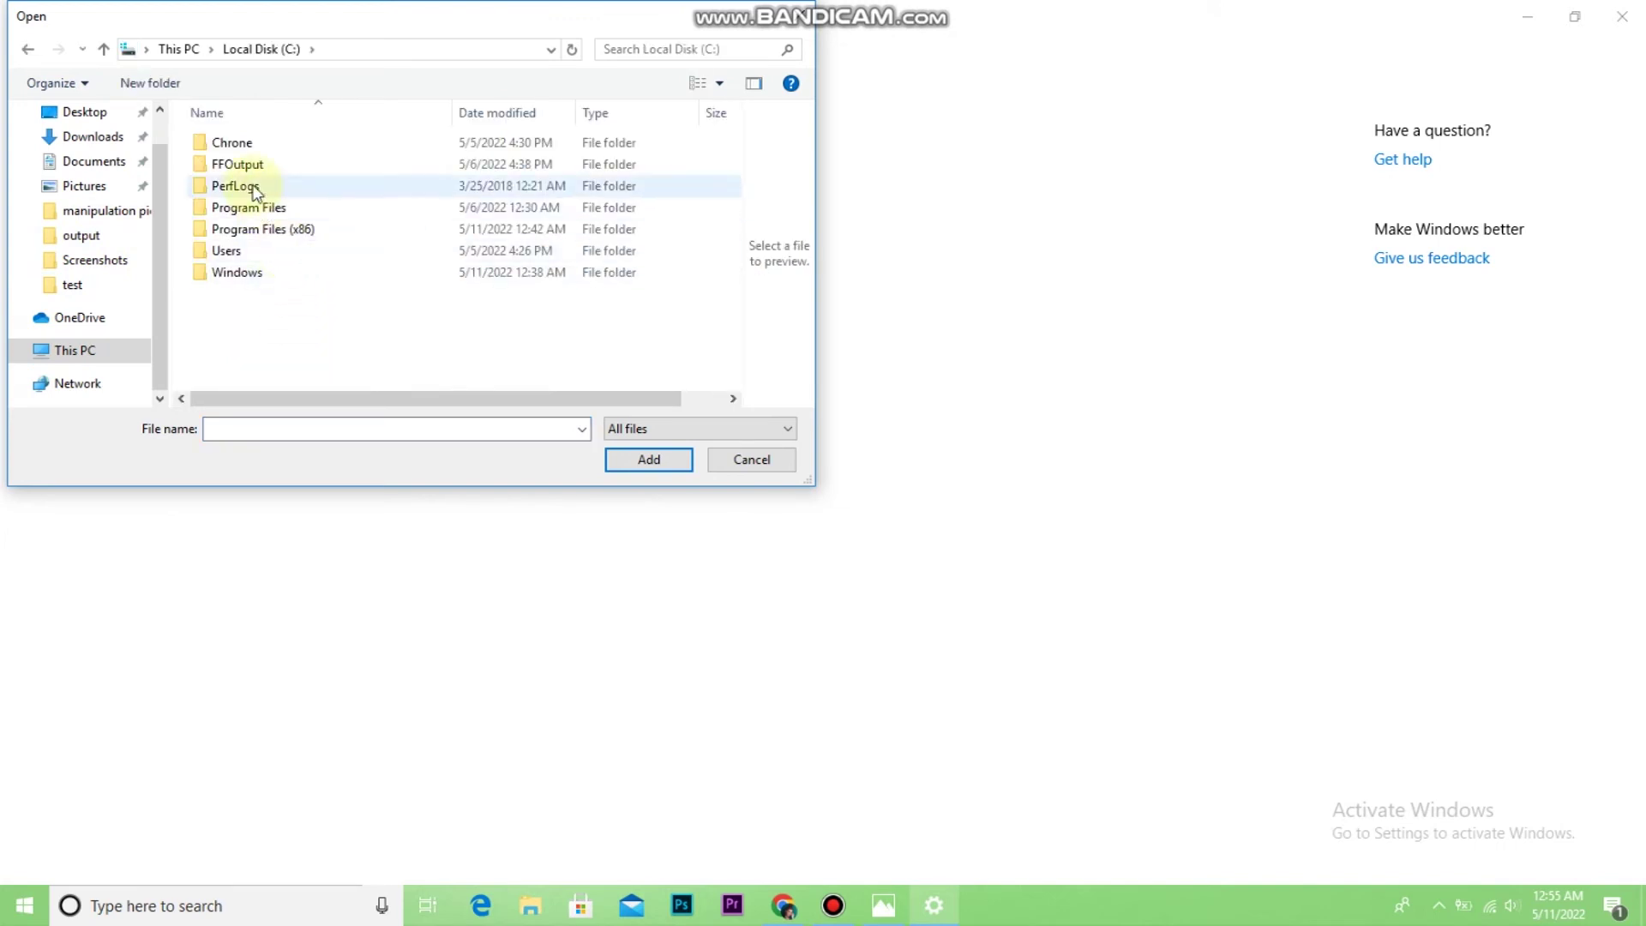
pyautogui.doubleClick(259, 208)
pyautogui.doubleClick(243, 143)
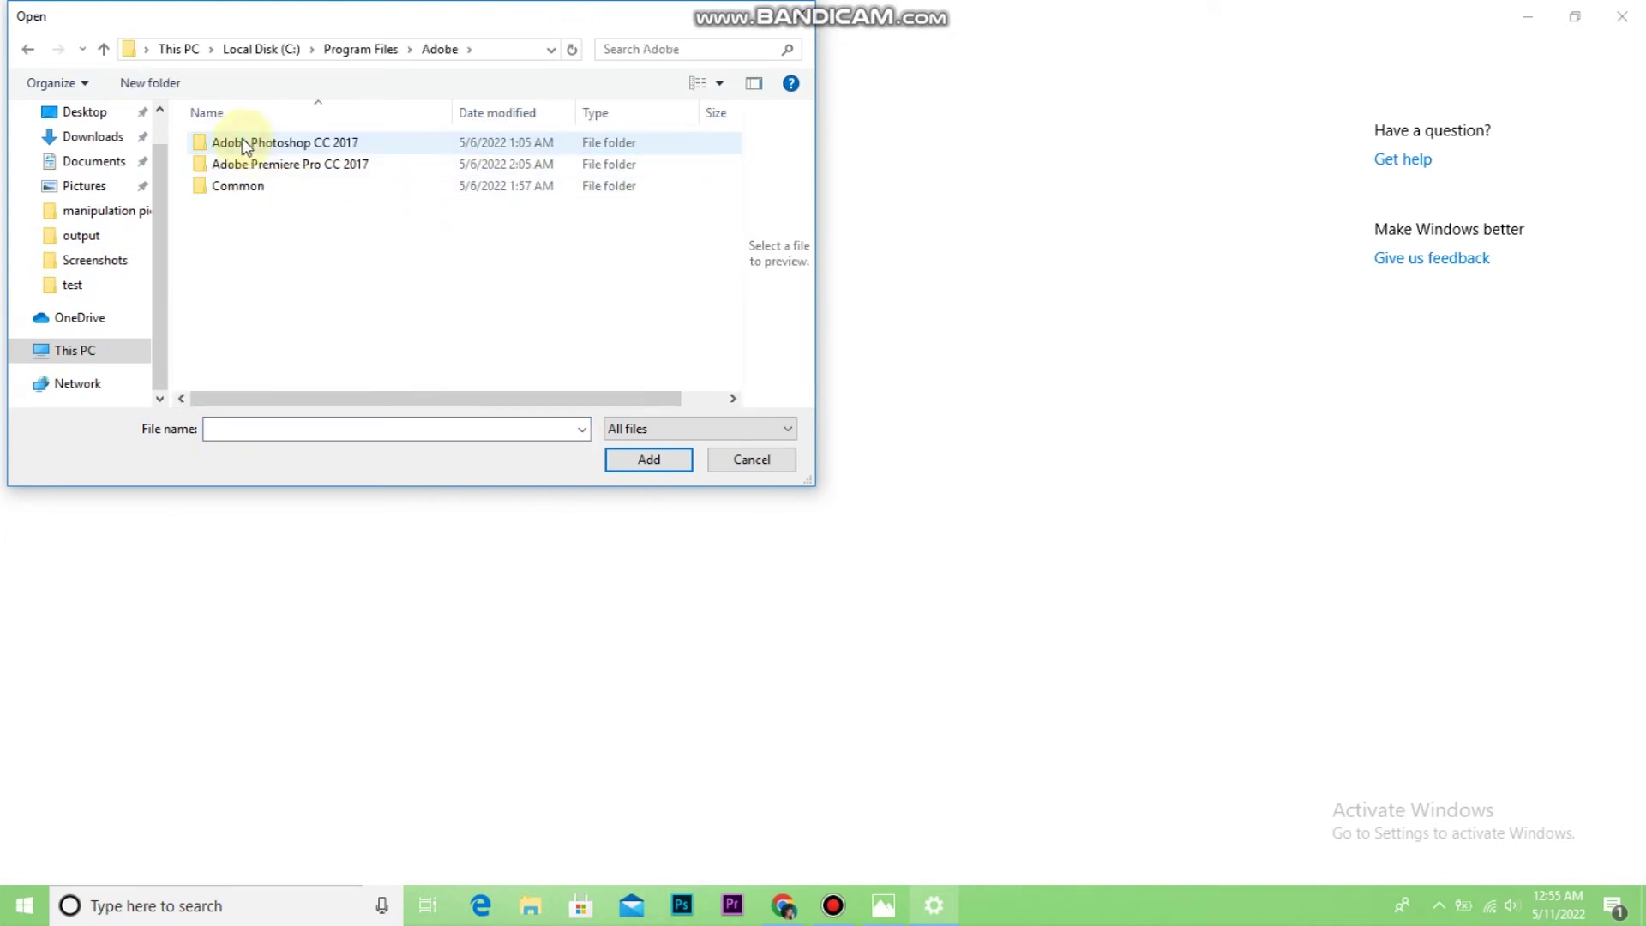
pyautogui.doubleClick(285, 144)
pyautogui.scroll(-1, 286, 153)
pyautogui.scroll(-2, 288, 158)
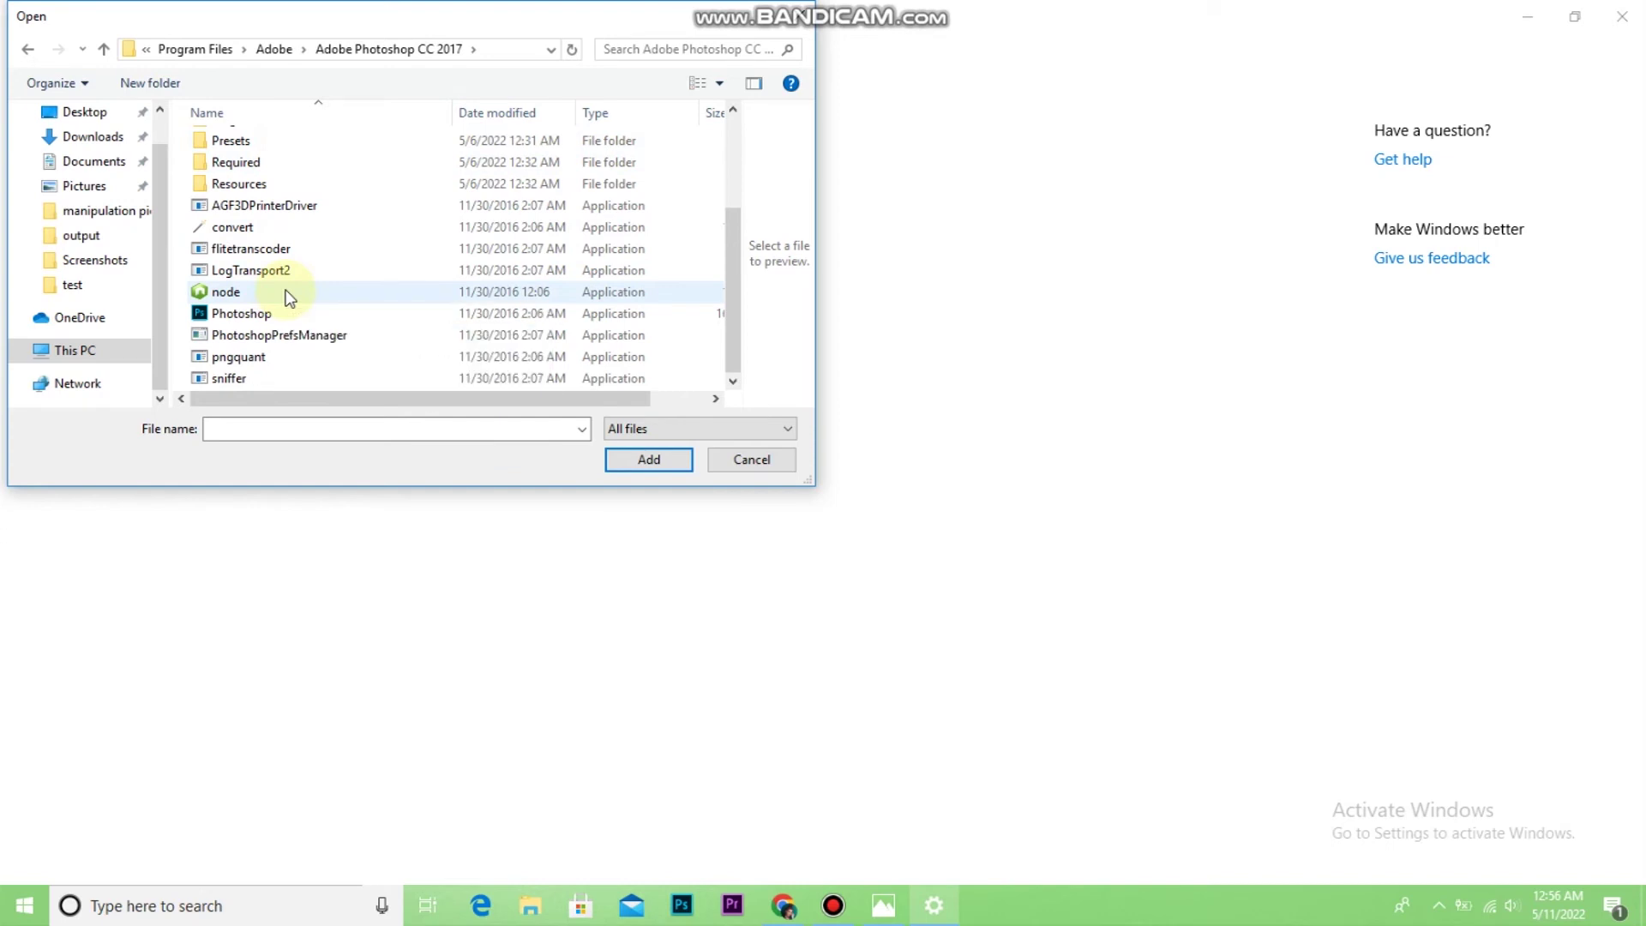
pyautogui.click(300, 313)
pyautogui.click(631, 461)
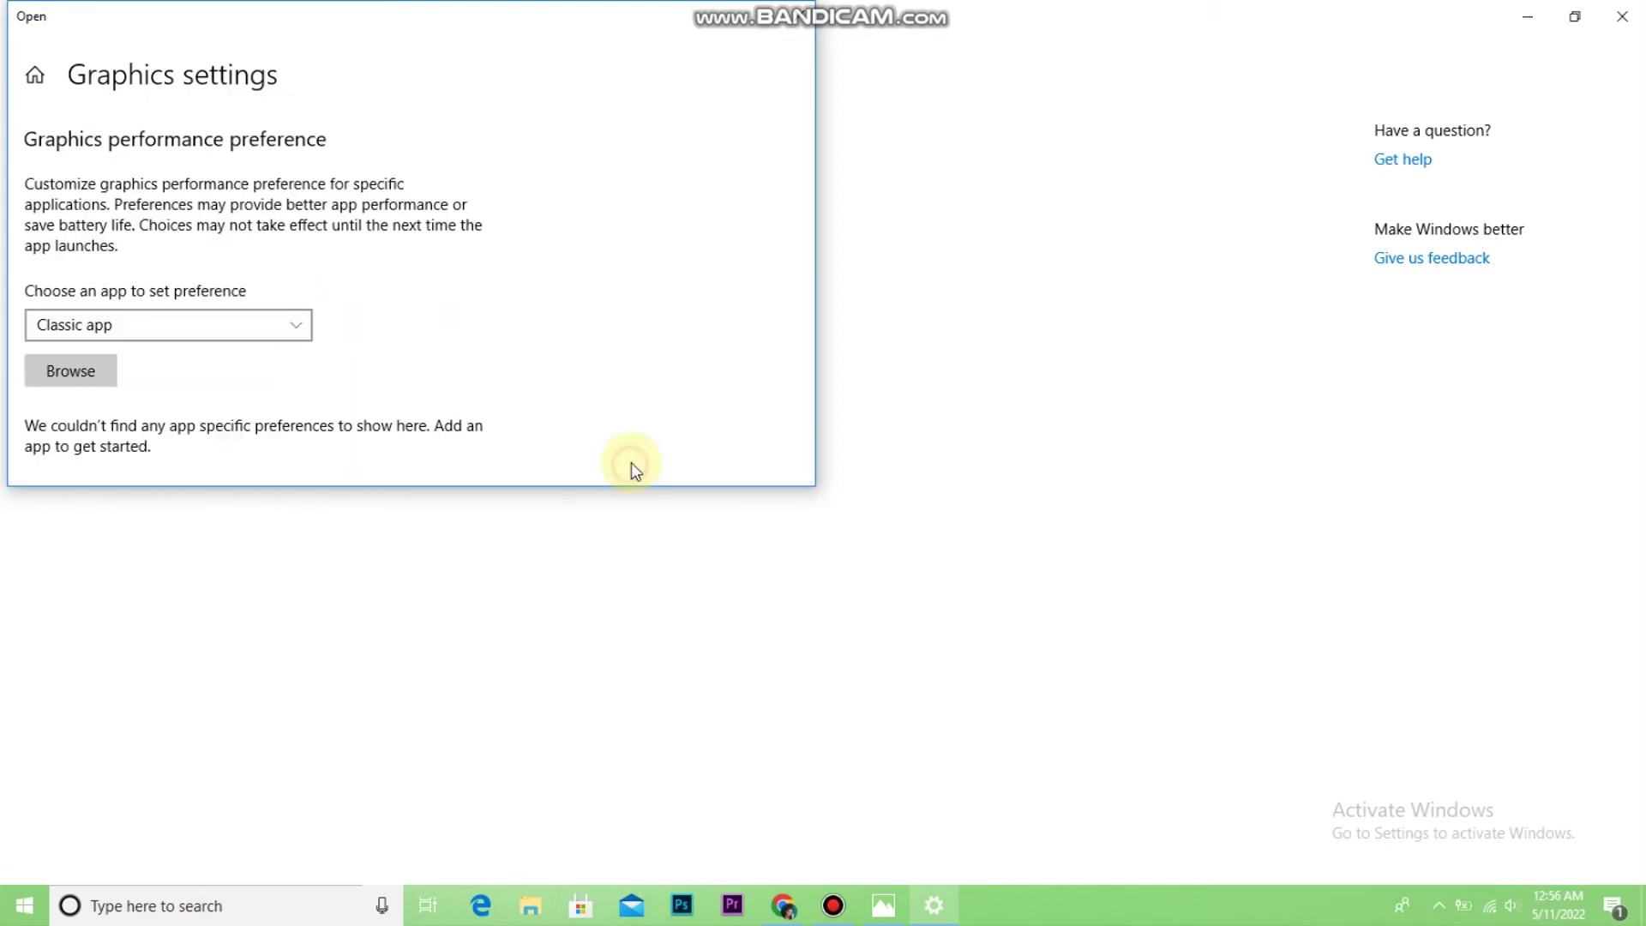
# Dismiss the extra file picker, save Photoshop's entry as High performance, and close Settings.
pyautogui.click(64, 364)
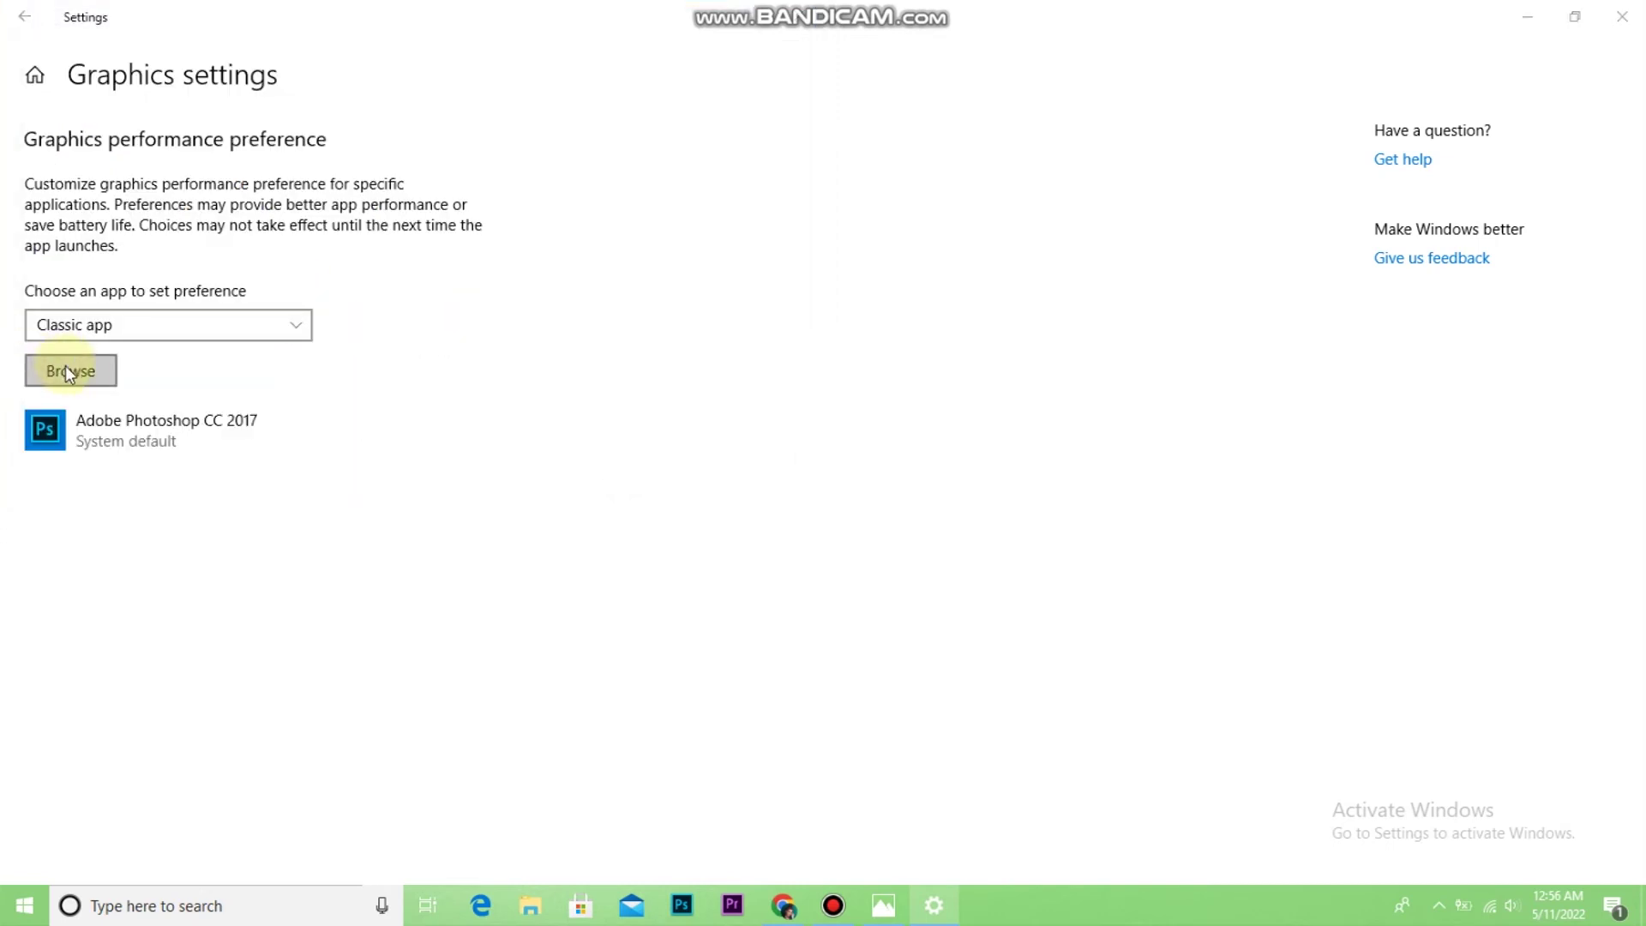
pyautogui.click(755, 467)
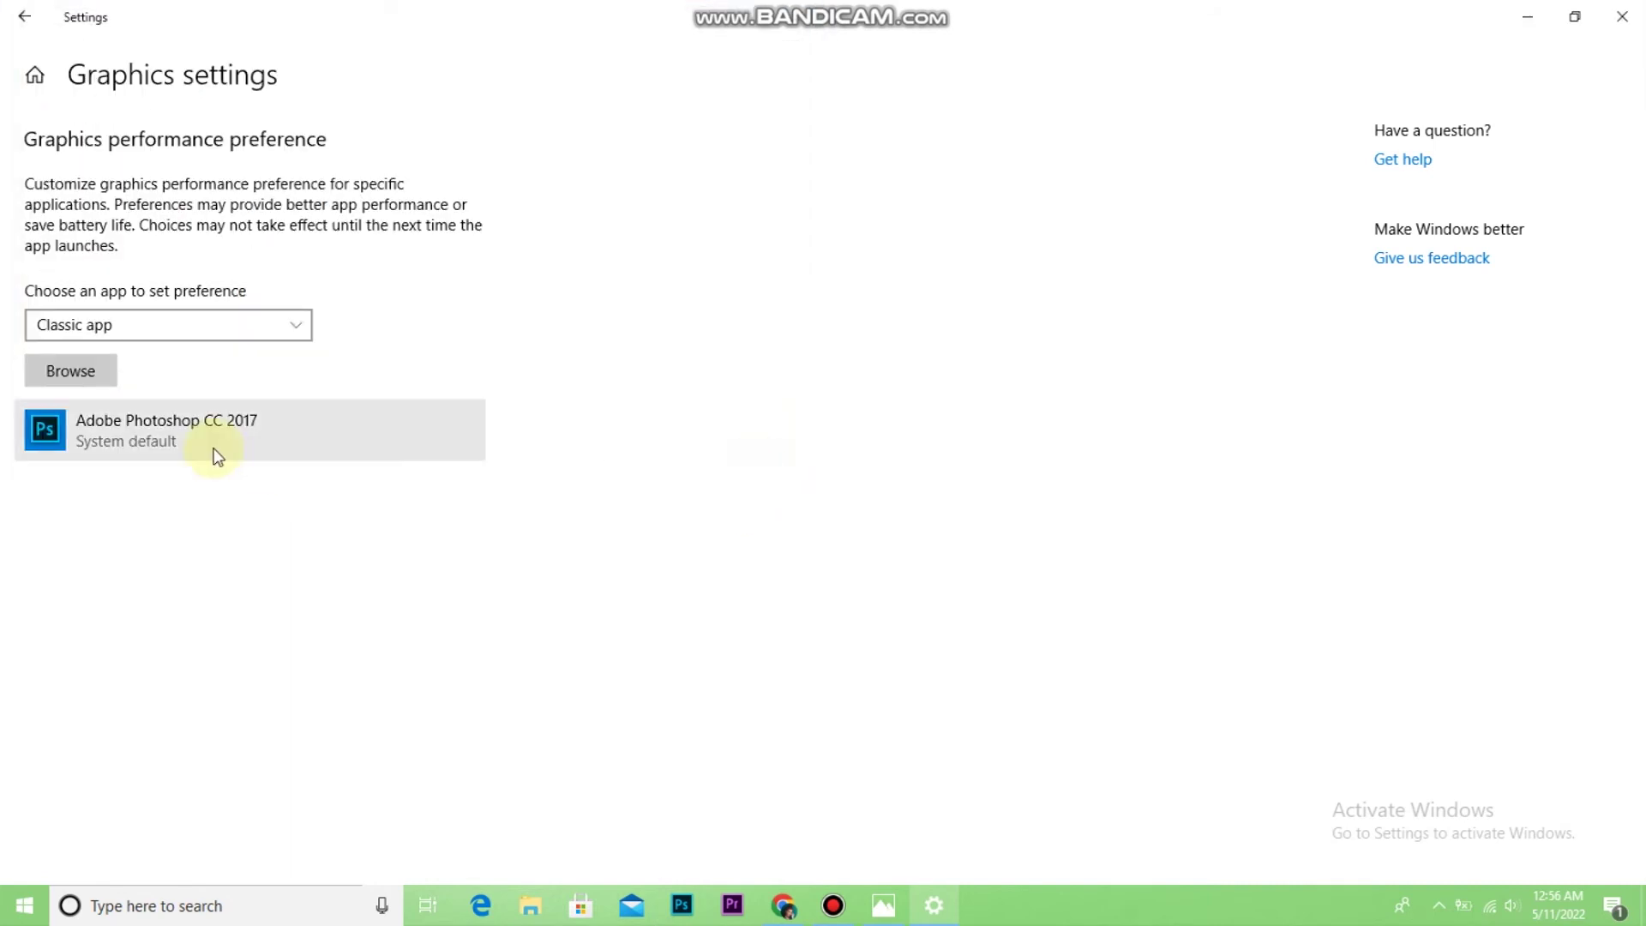
pyautogui.click(206, 444)
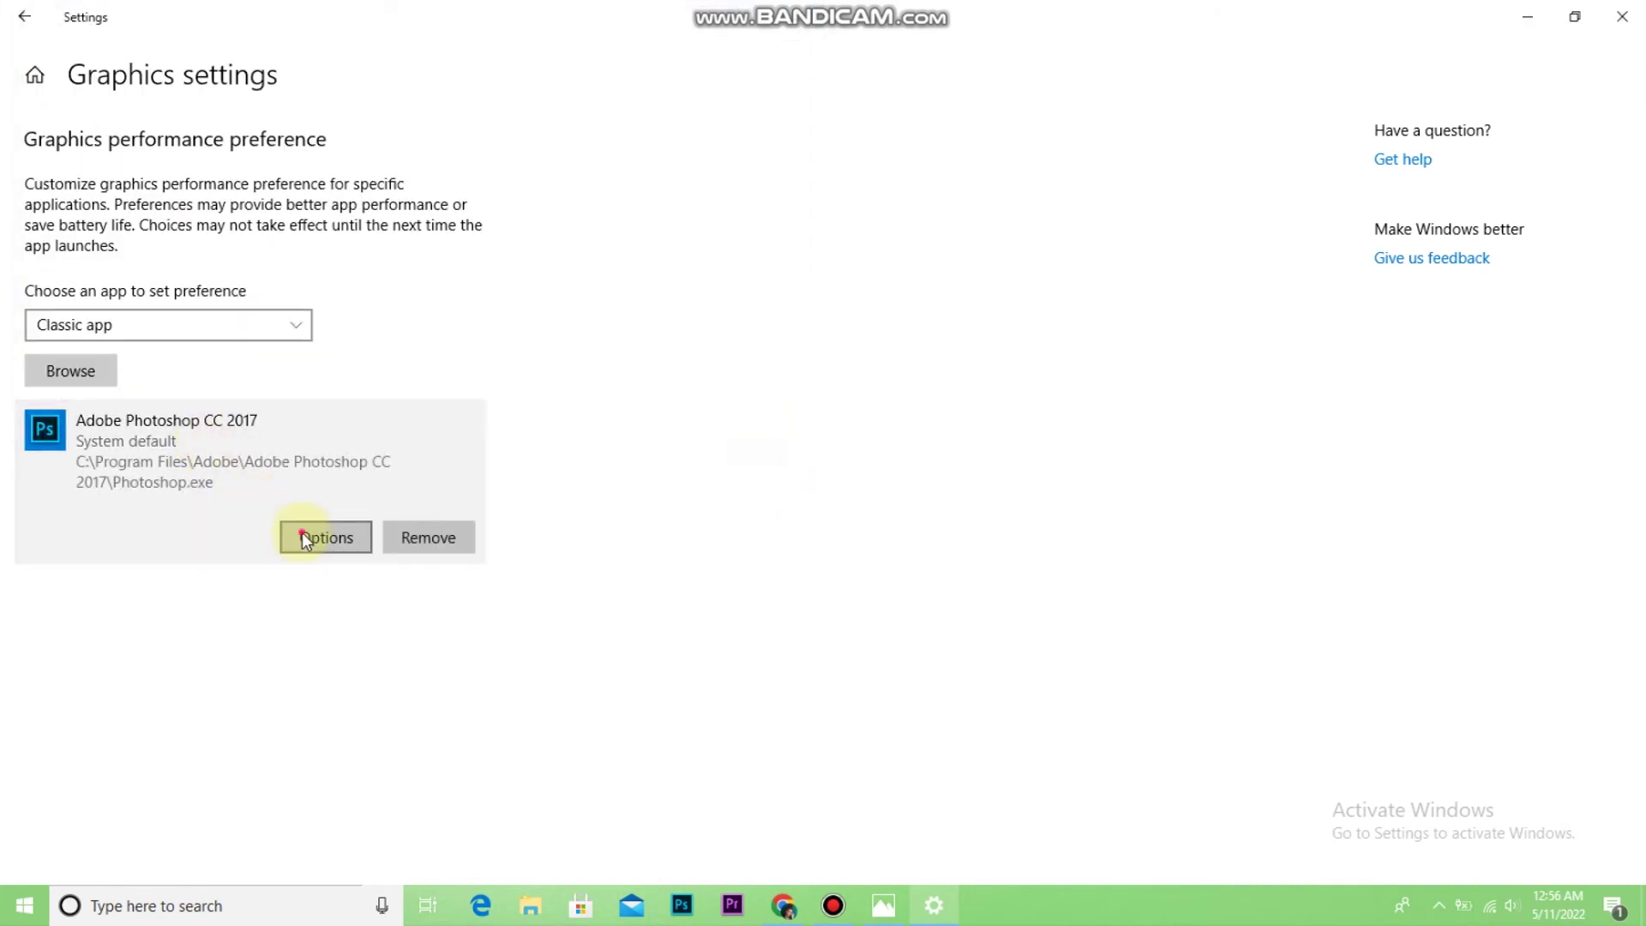
pyautogui.click(311, 528)
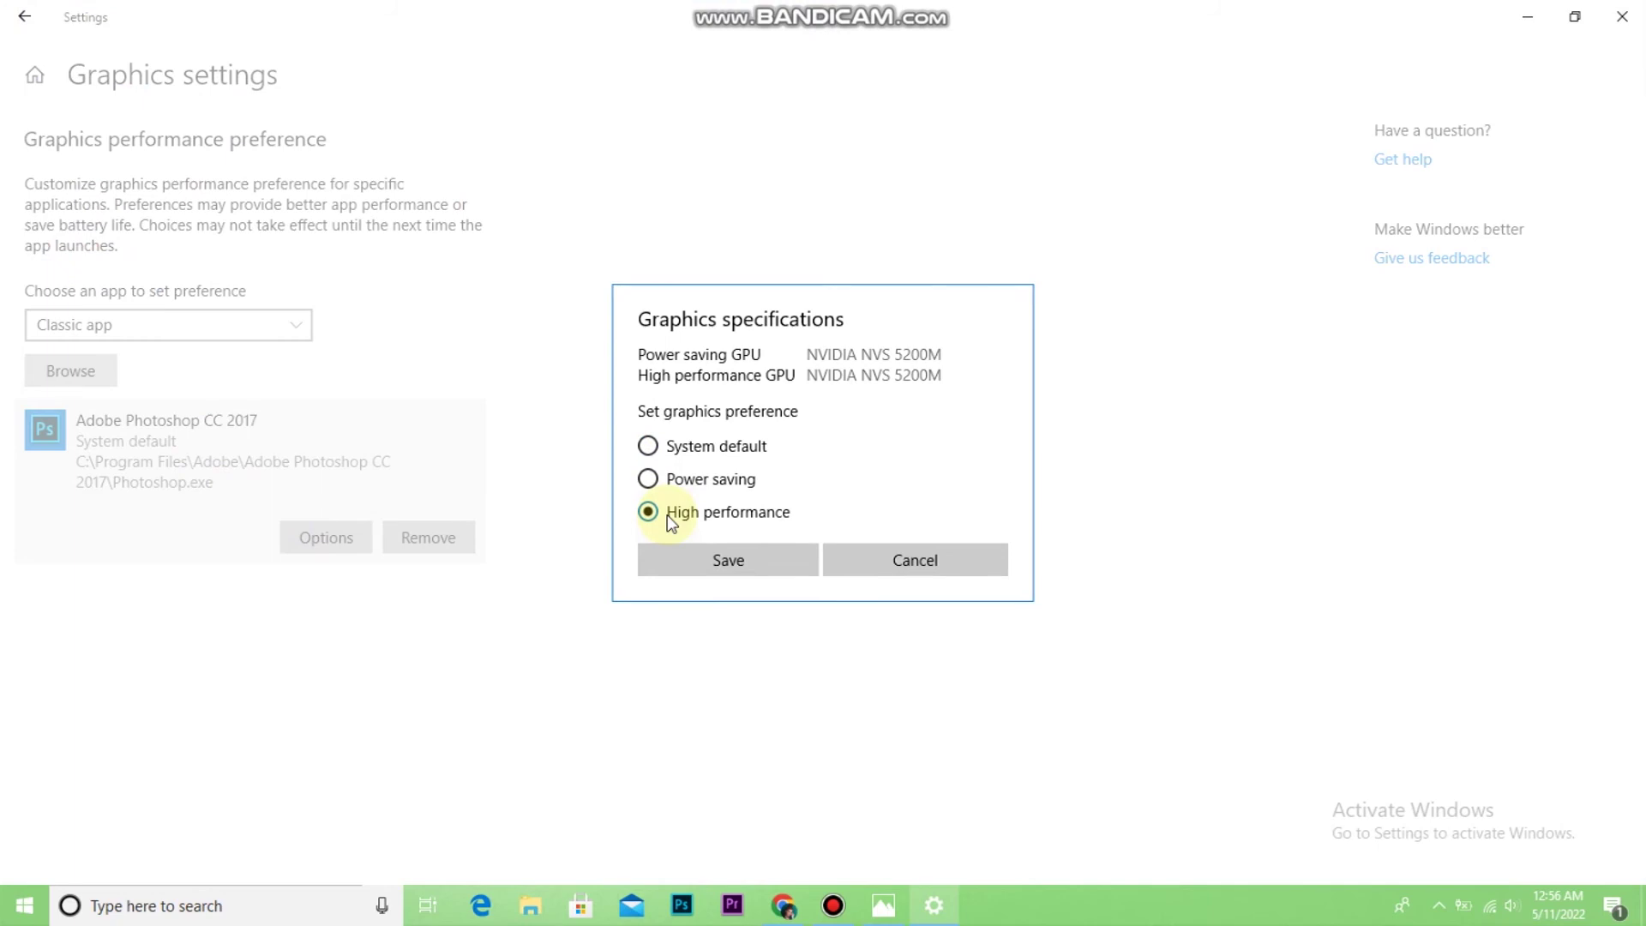
pyautogui.click(749, 564)
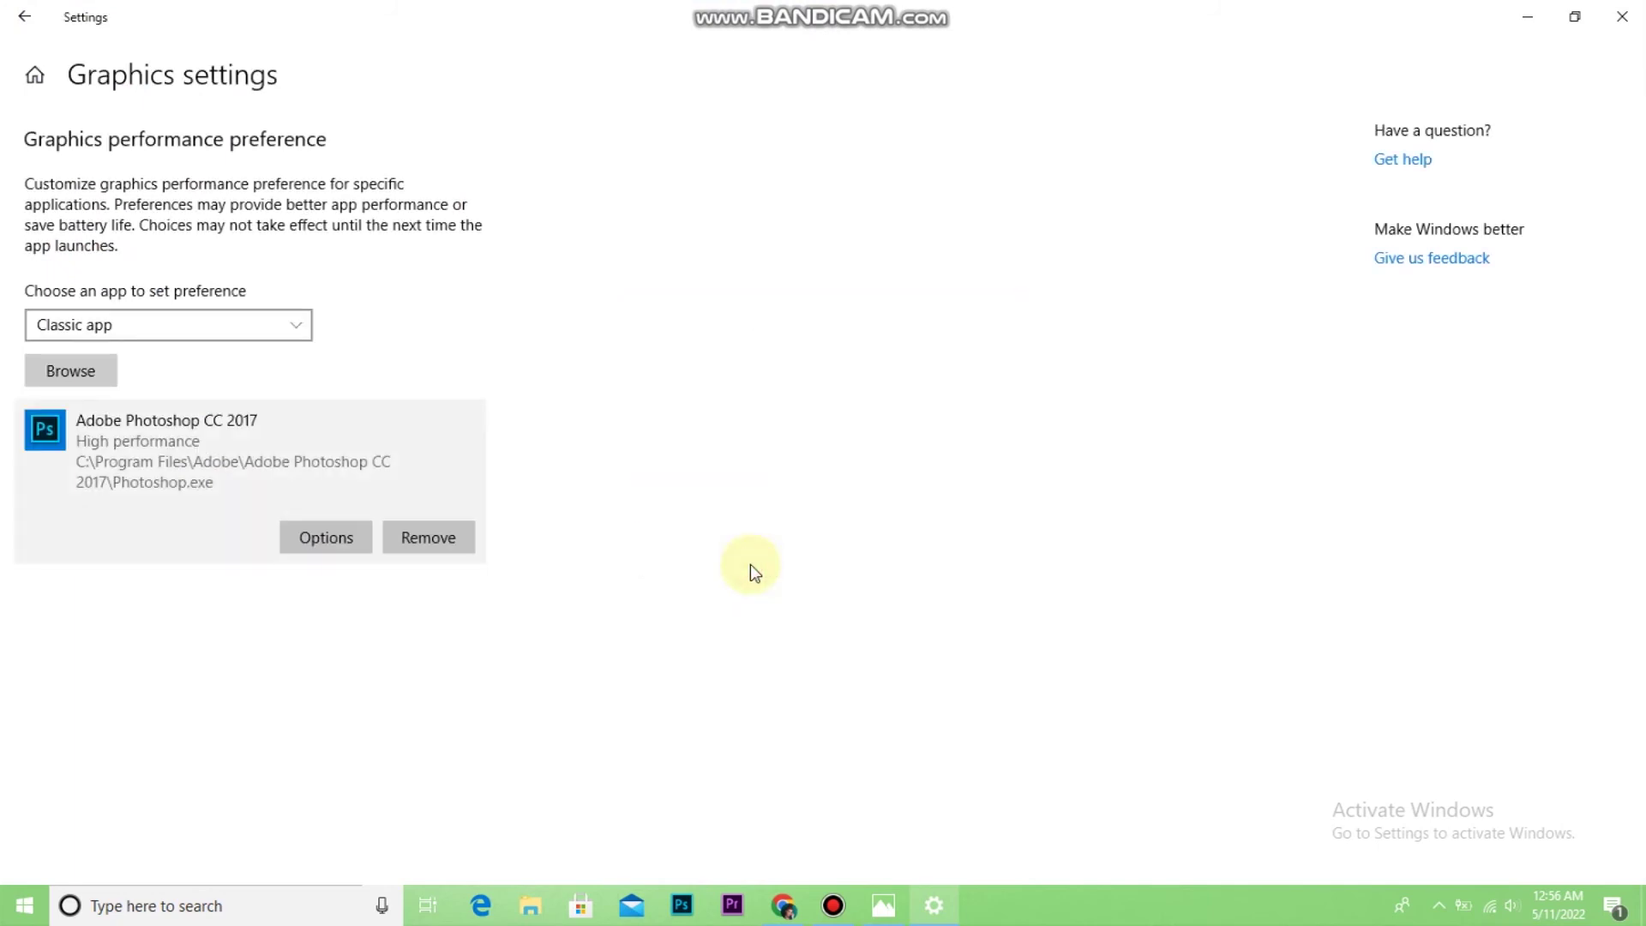
pyautogui.click(1622, 17)
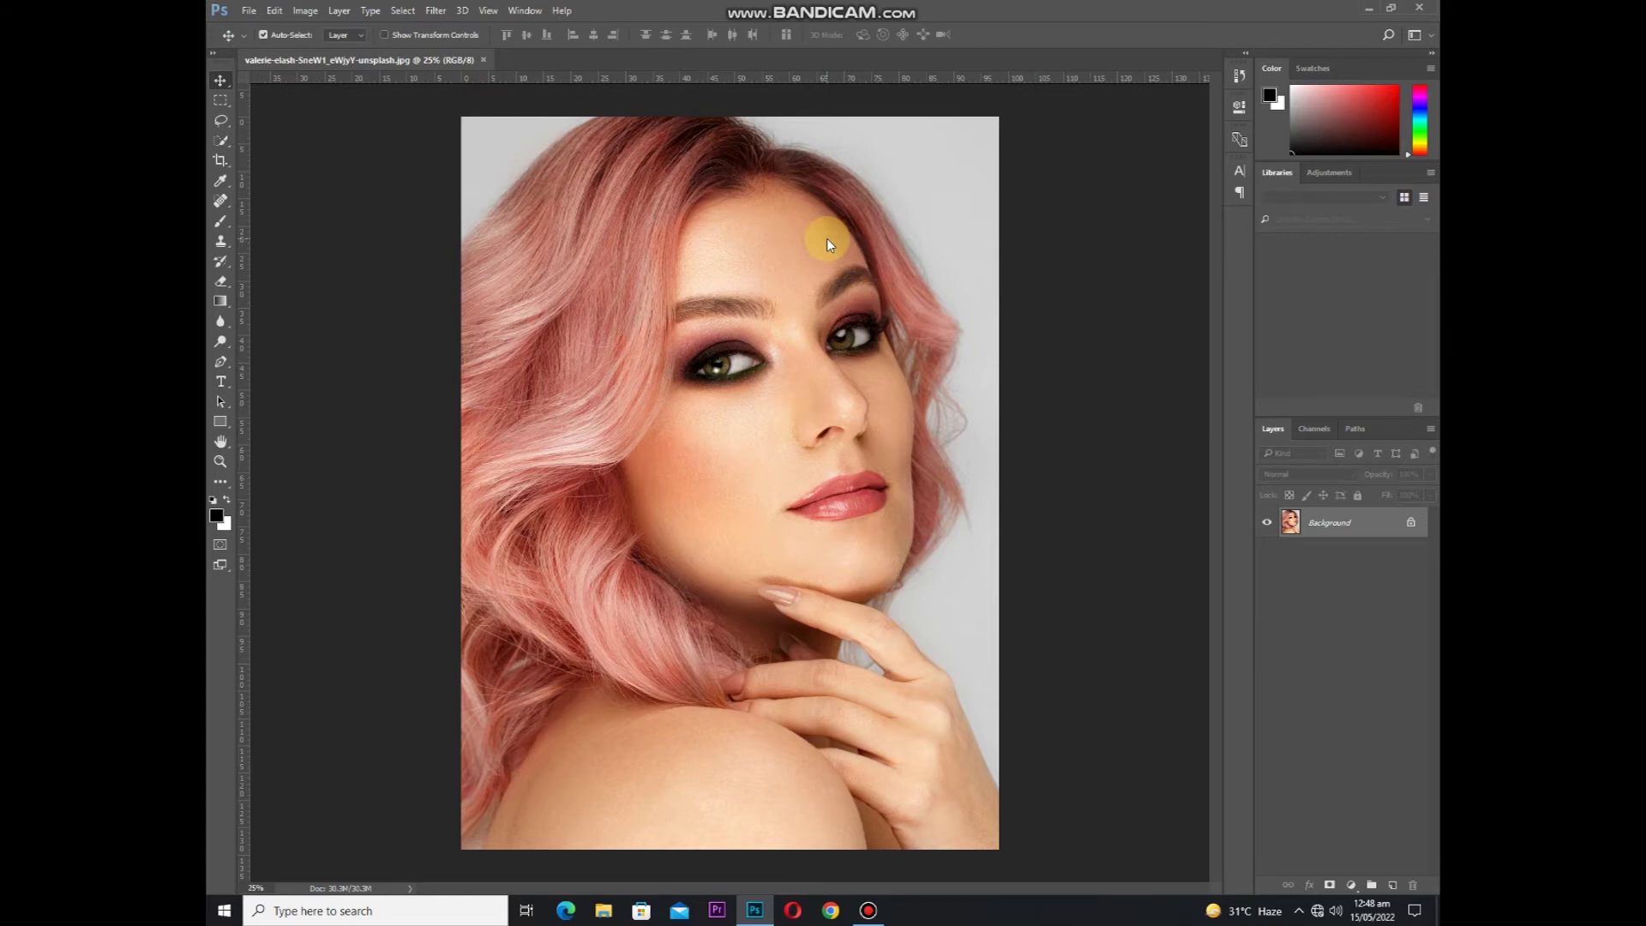
# Show the Filter menu's Stylize submenu for the pink-haired portrait.
pyautogui.scroll(-1, 770, 444)
pyautogui.scroll(2, 770, 444)
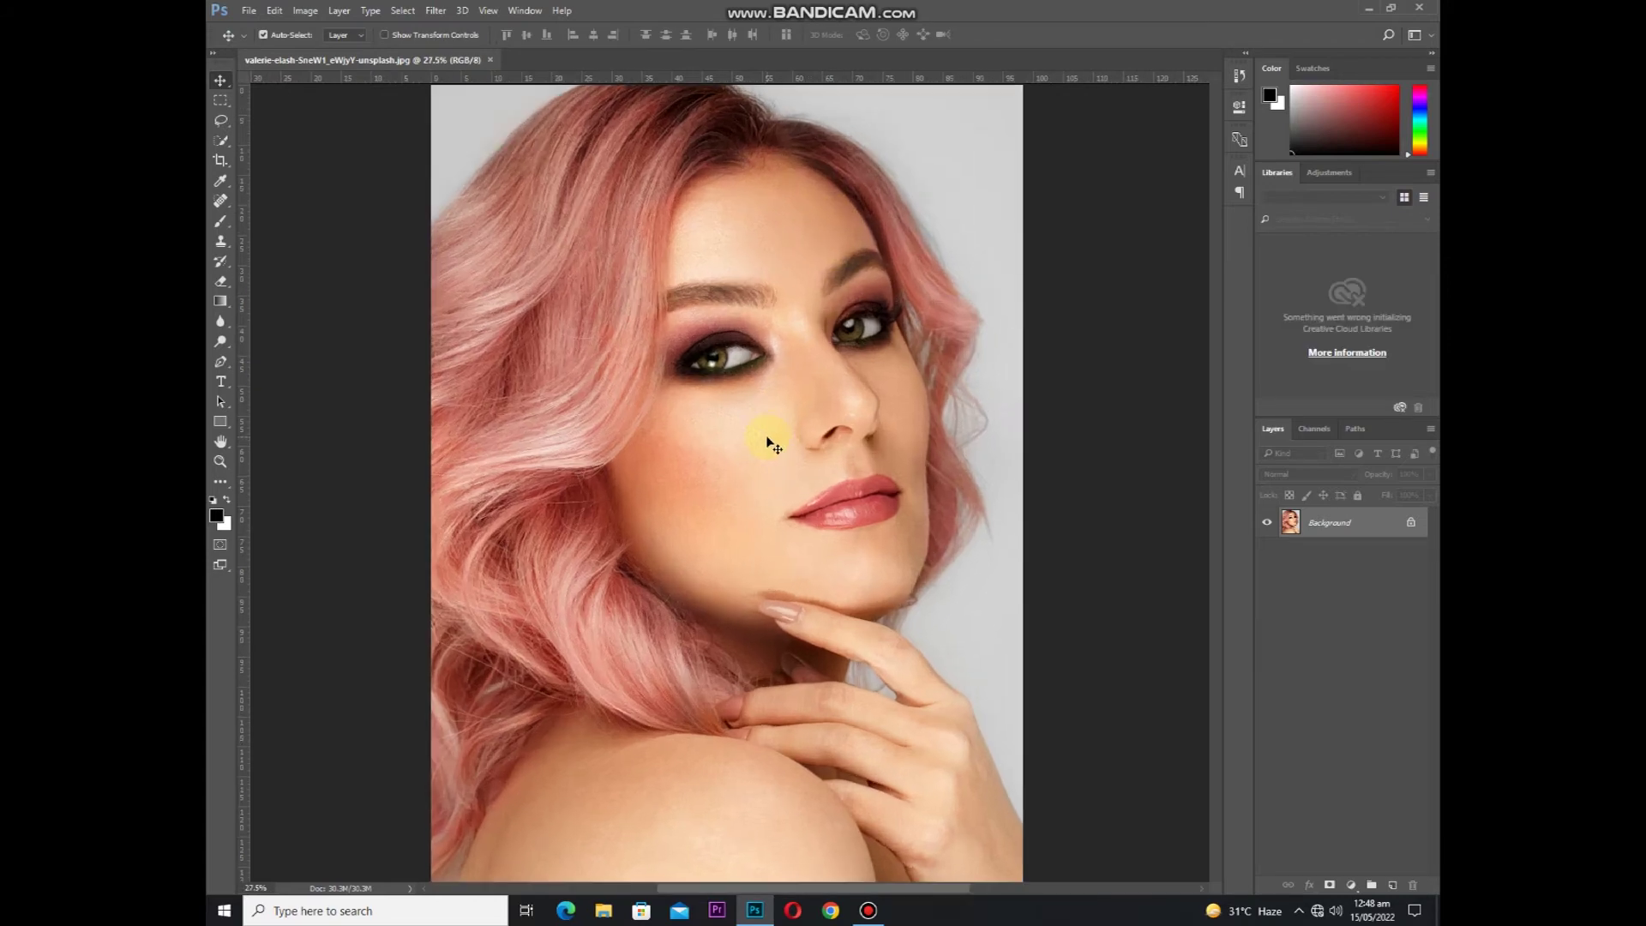
pyautogui.click(435, 10)
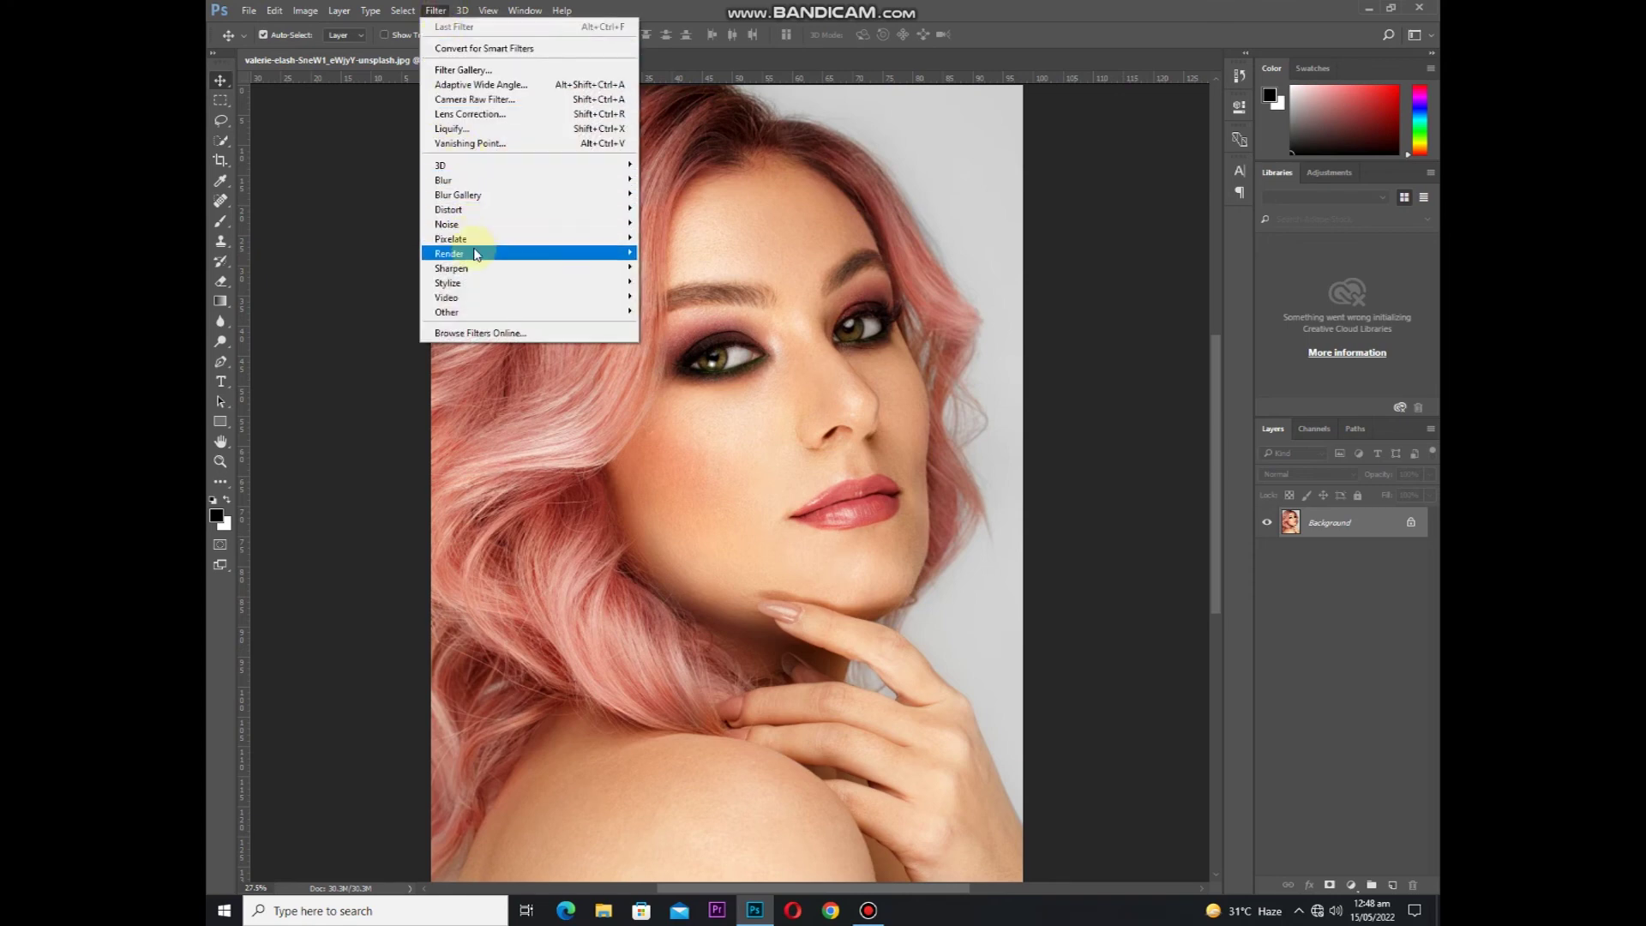
pyautogui.moveTo(450, 281)
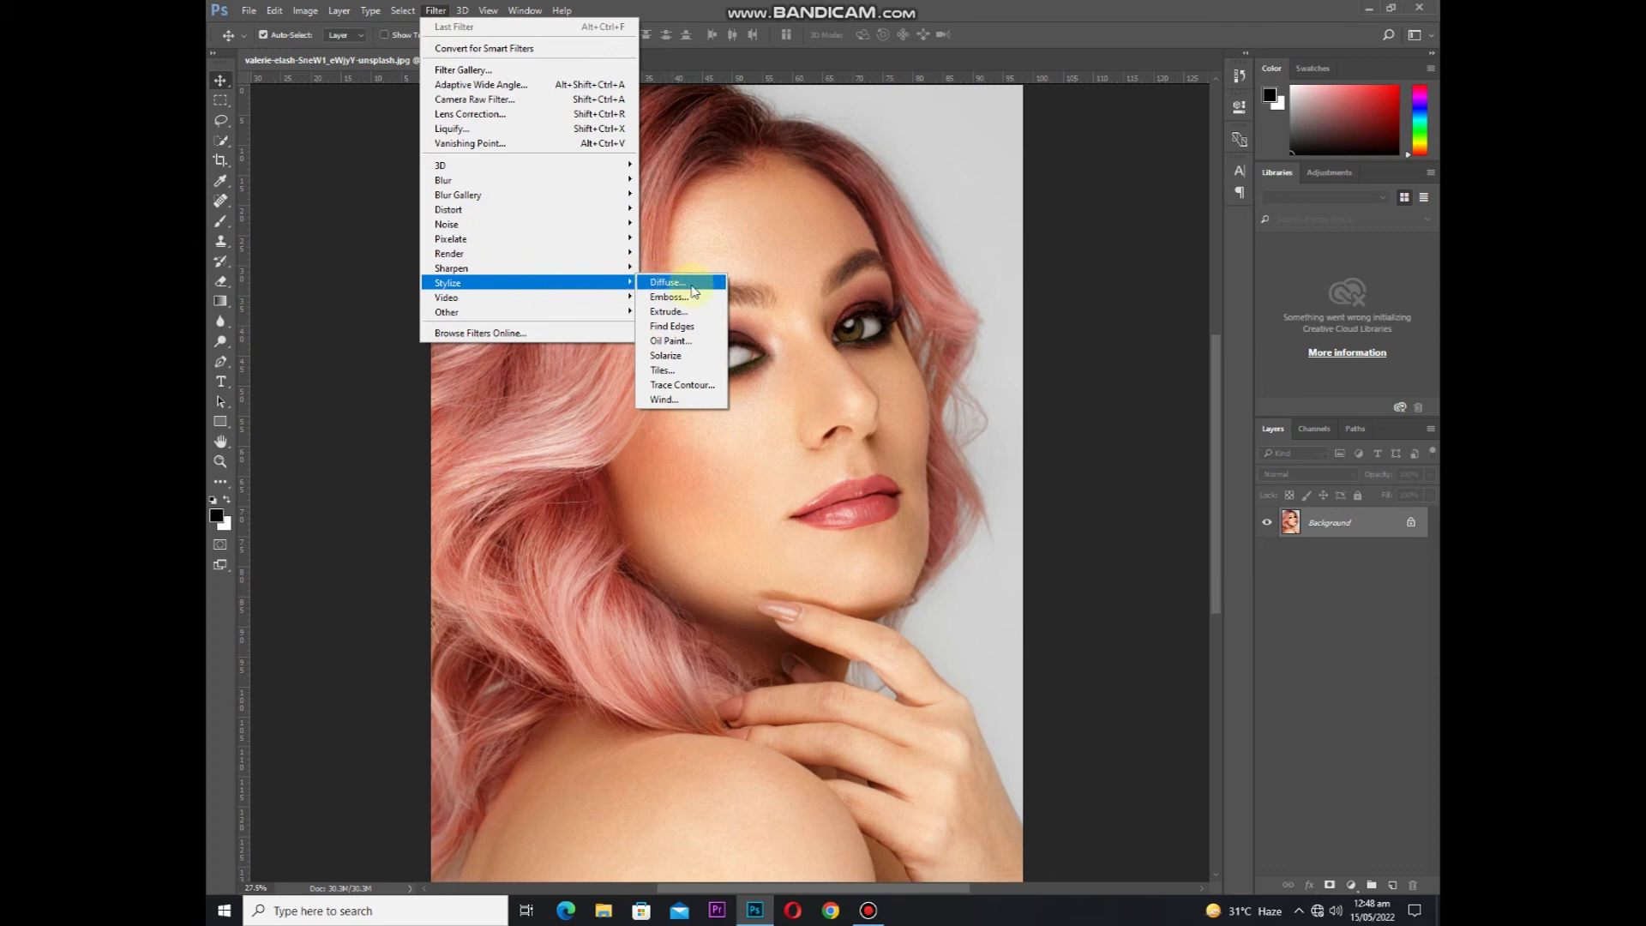
# Apply Stylize > Oil Paint at Stylization 8.3, Cleanliness 5.6, Scale 3.6, previewing the whole face.
pyautogui.click(698, 339)
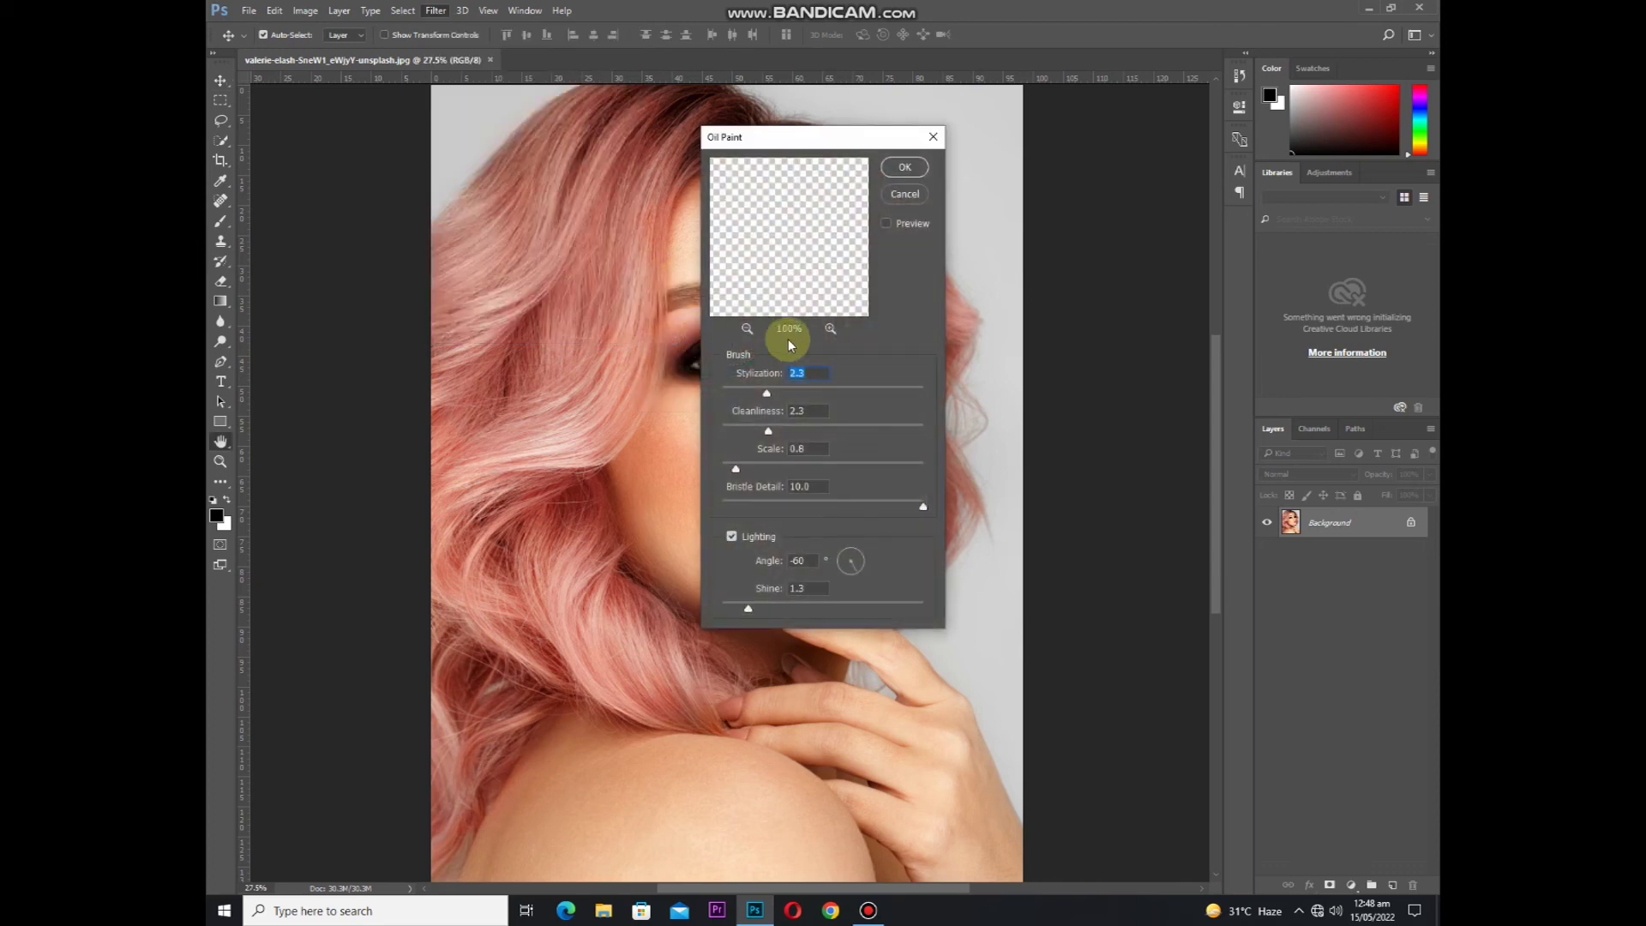
pyautogui.moveTo(828, 152); pyautogui.dragTo(1064, 128)
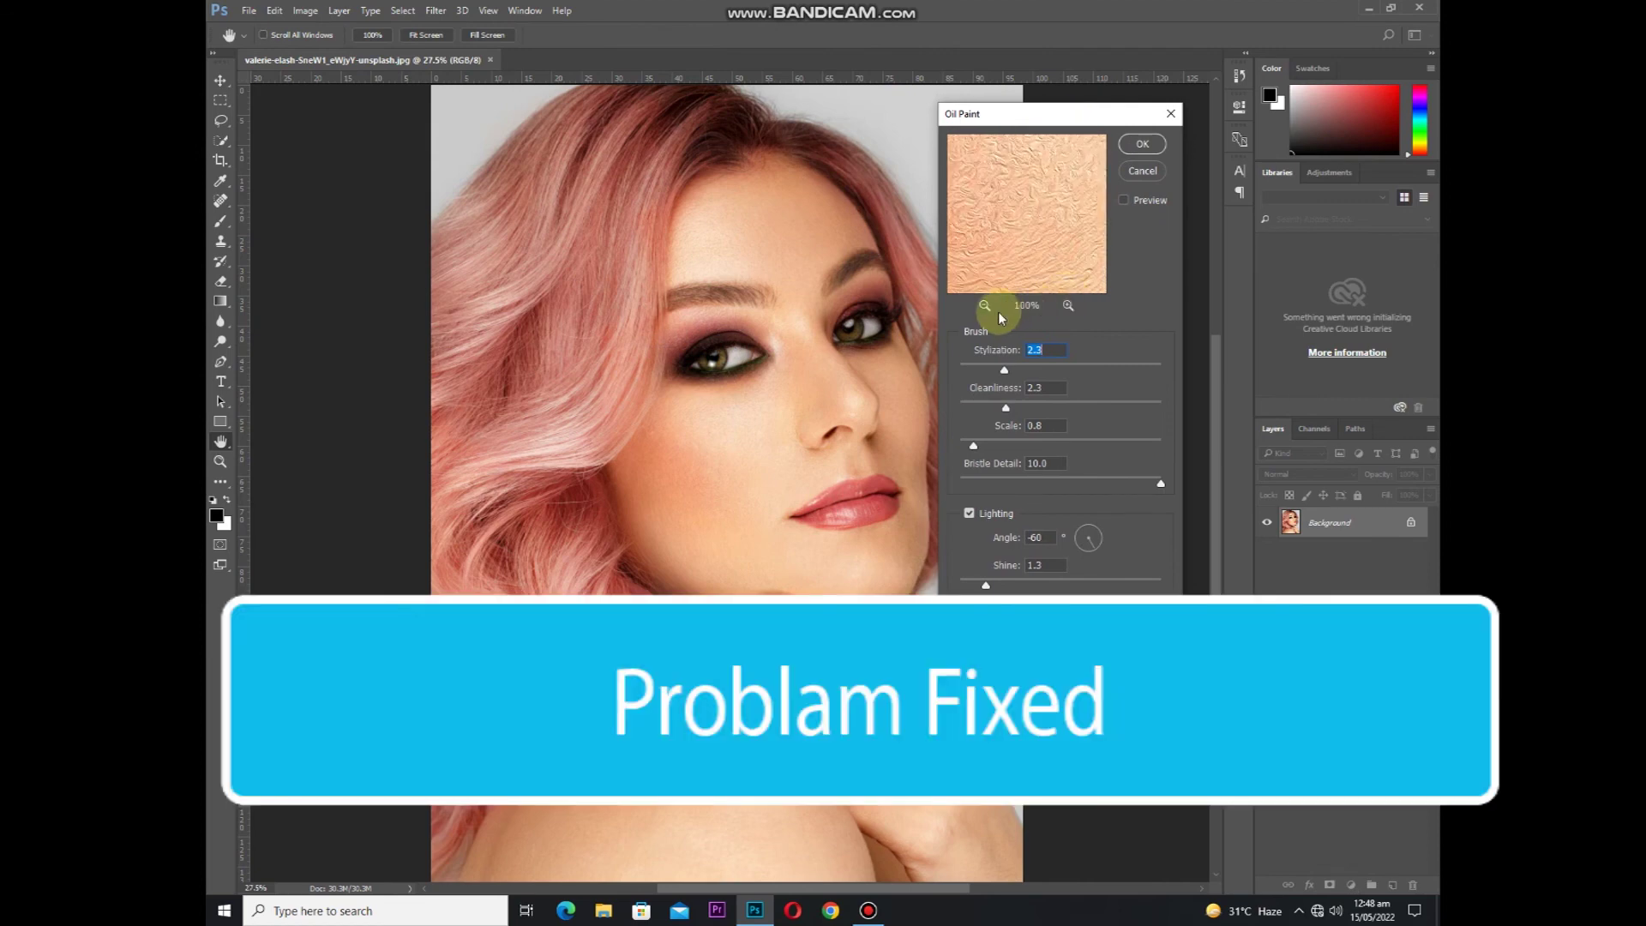
pyautogui.click(990, 307)
pyautogui.click(986, 306)
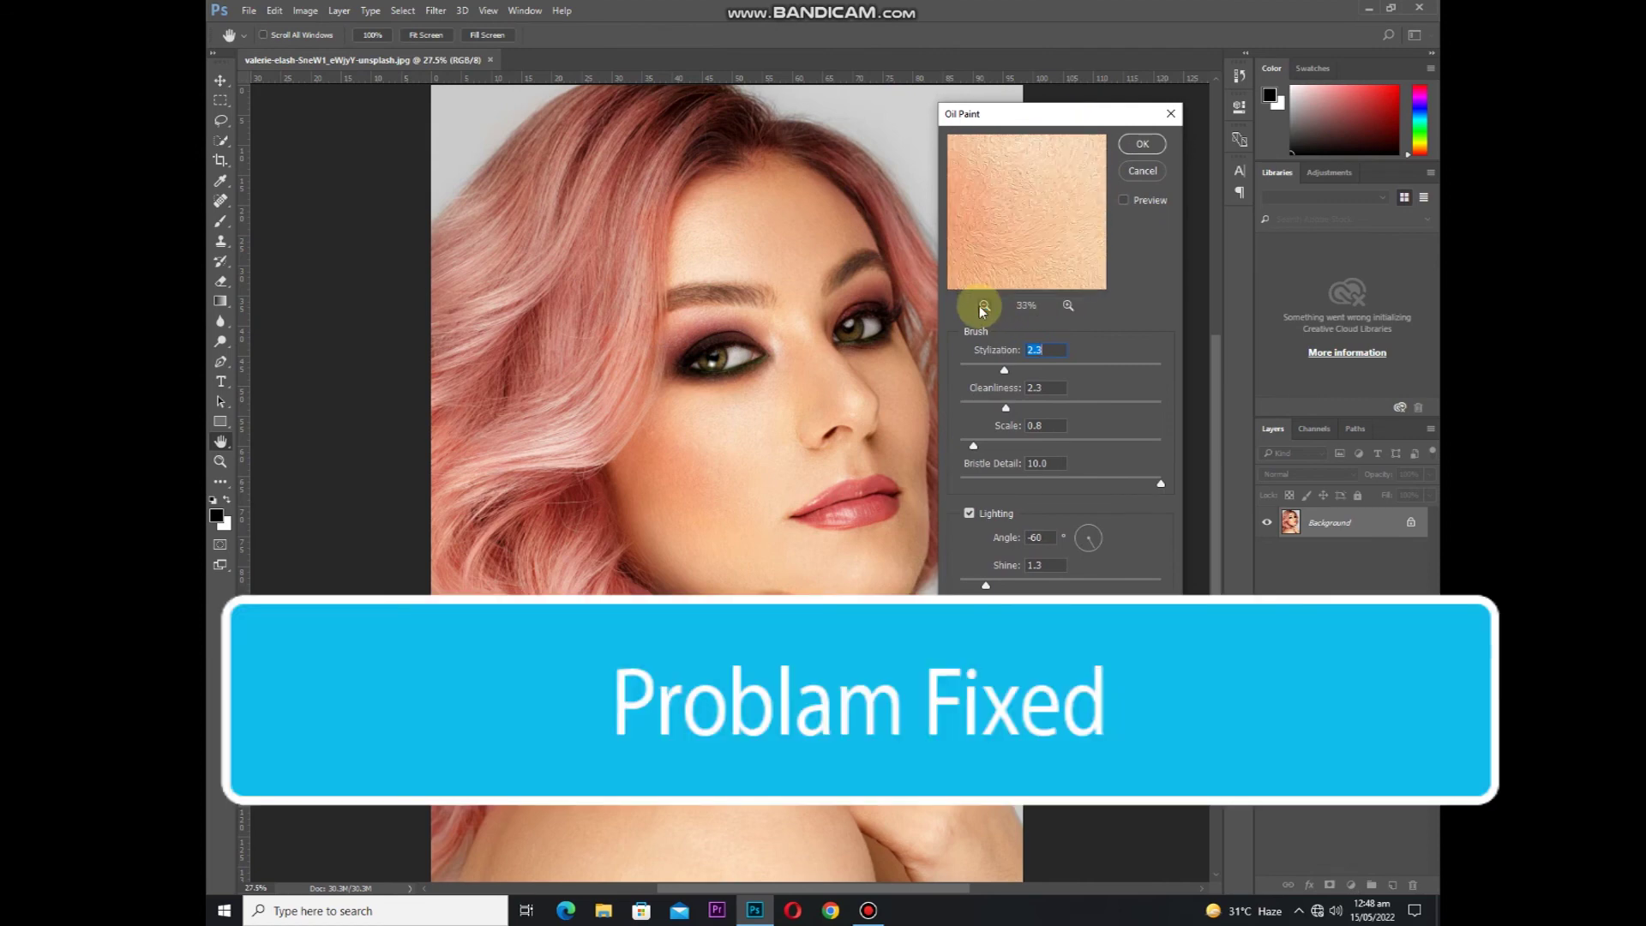
pyautogui.click(986, 306)
pyautogui.moveTo(1004, 371); pyautogui.dragTo(1015, 371)
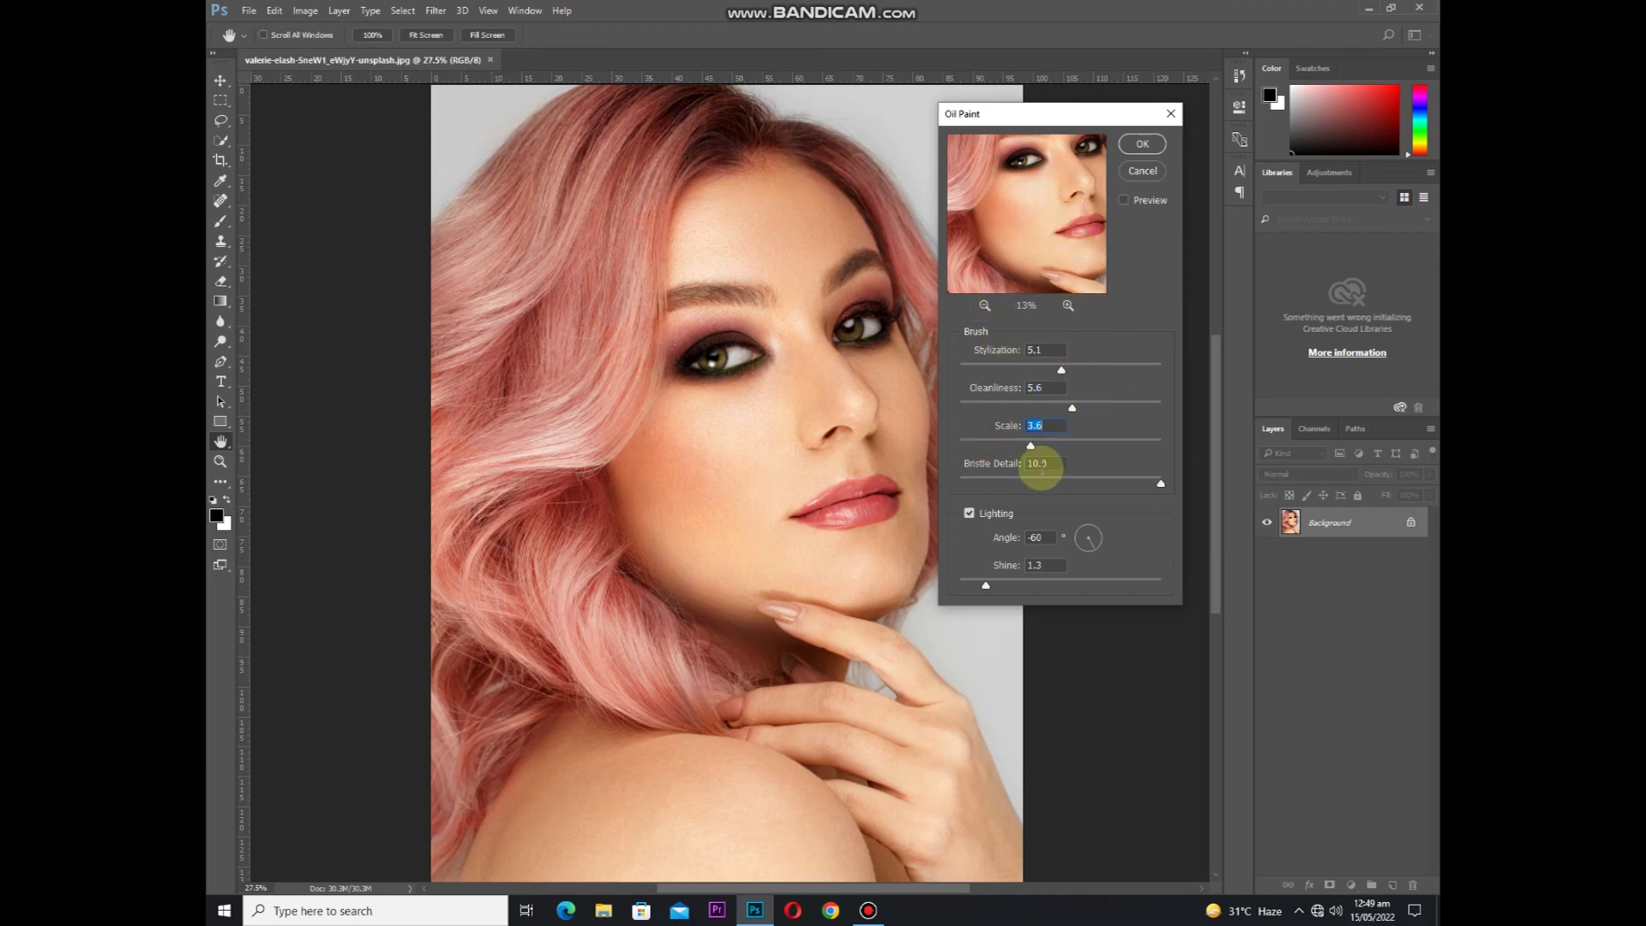
pyautogui.moveTo(1064, 367); pyautogui.dragTo(1119, 367)
pyautogui.click(1130, 148)
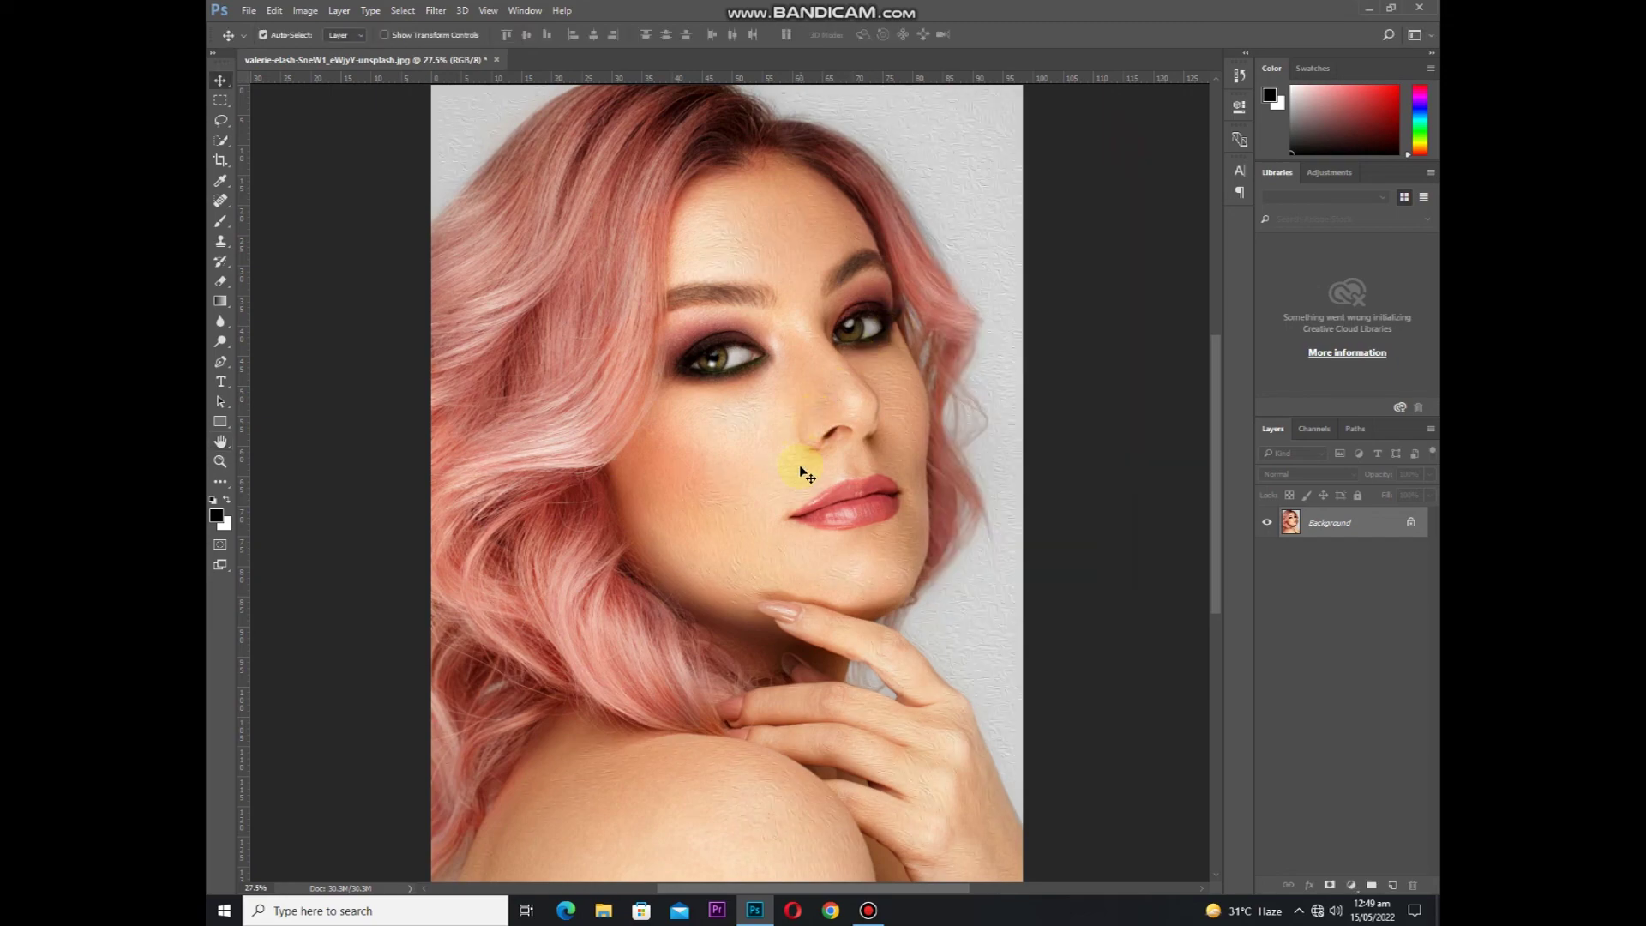
pyautogui.scroll(2, 799, 465)
pyautogui.scroll(-1, 799, 465)
pyautogui.scroll(-1, 799, 464)
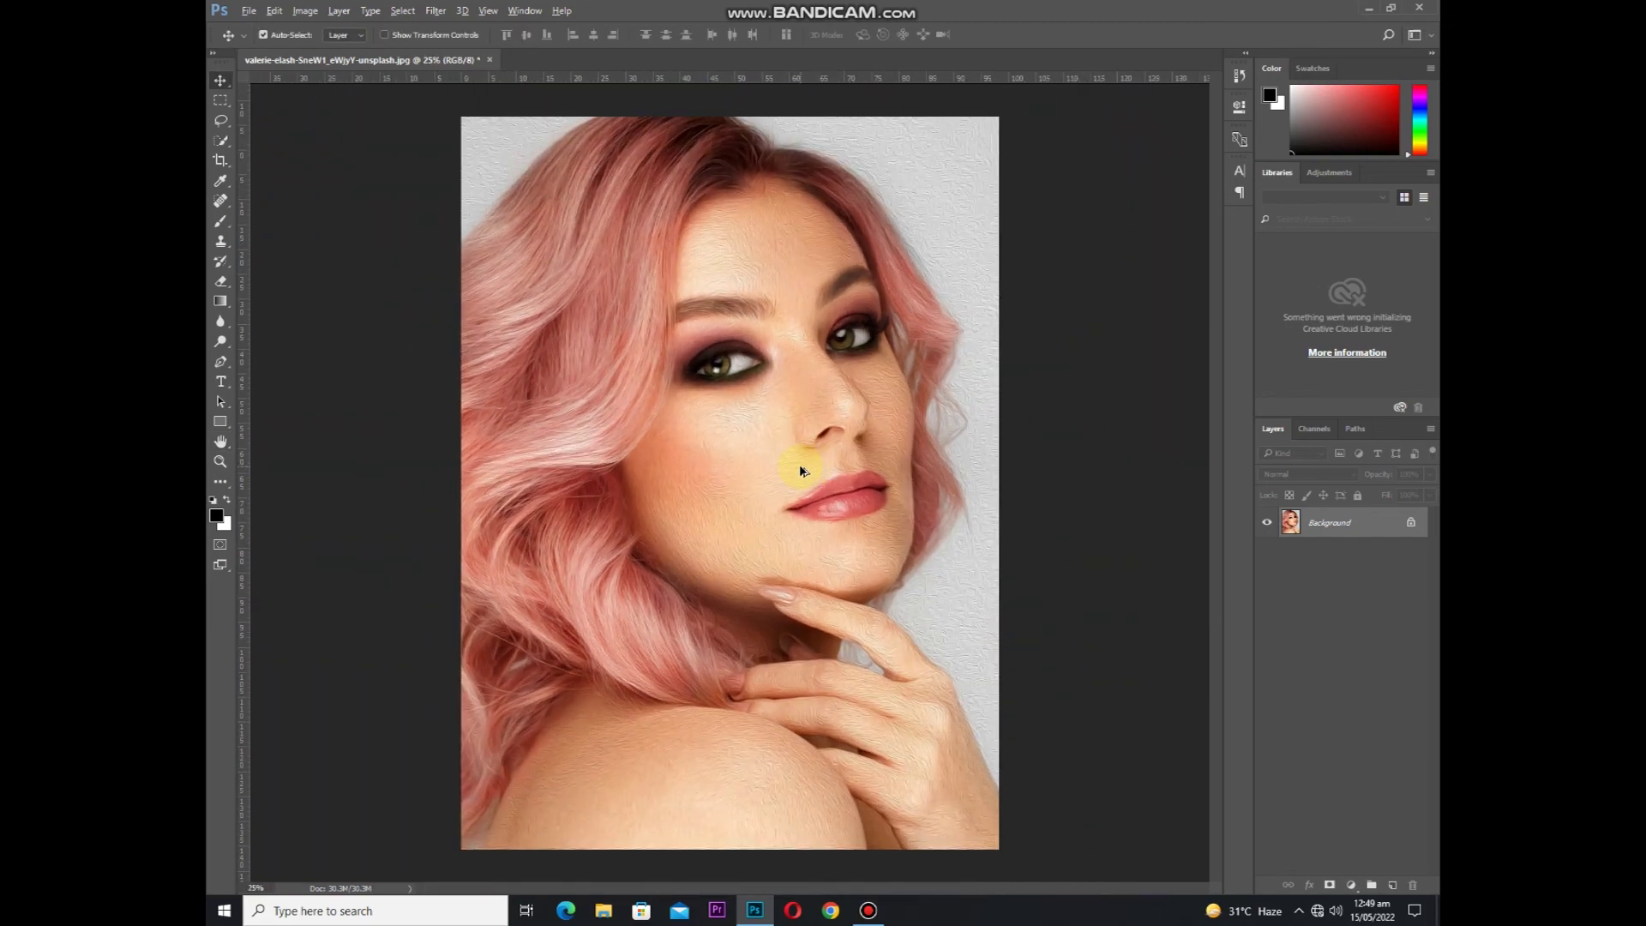
pyautogui.scroll(-1, 799, 464)
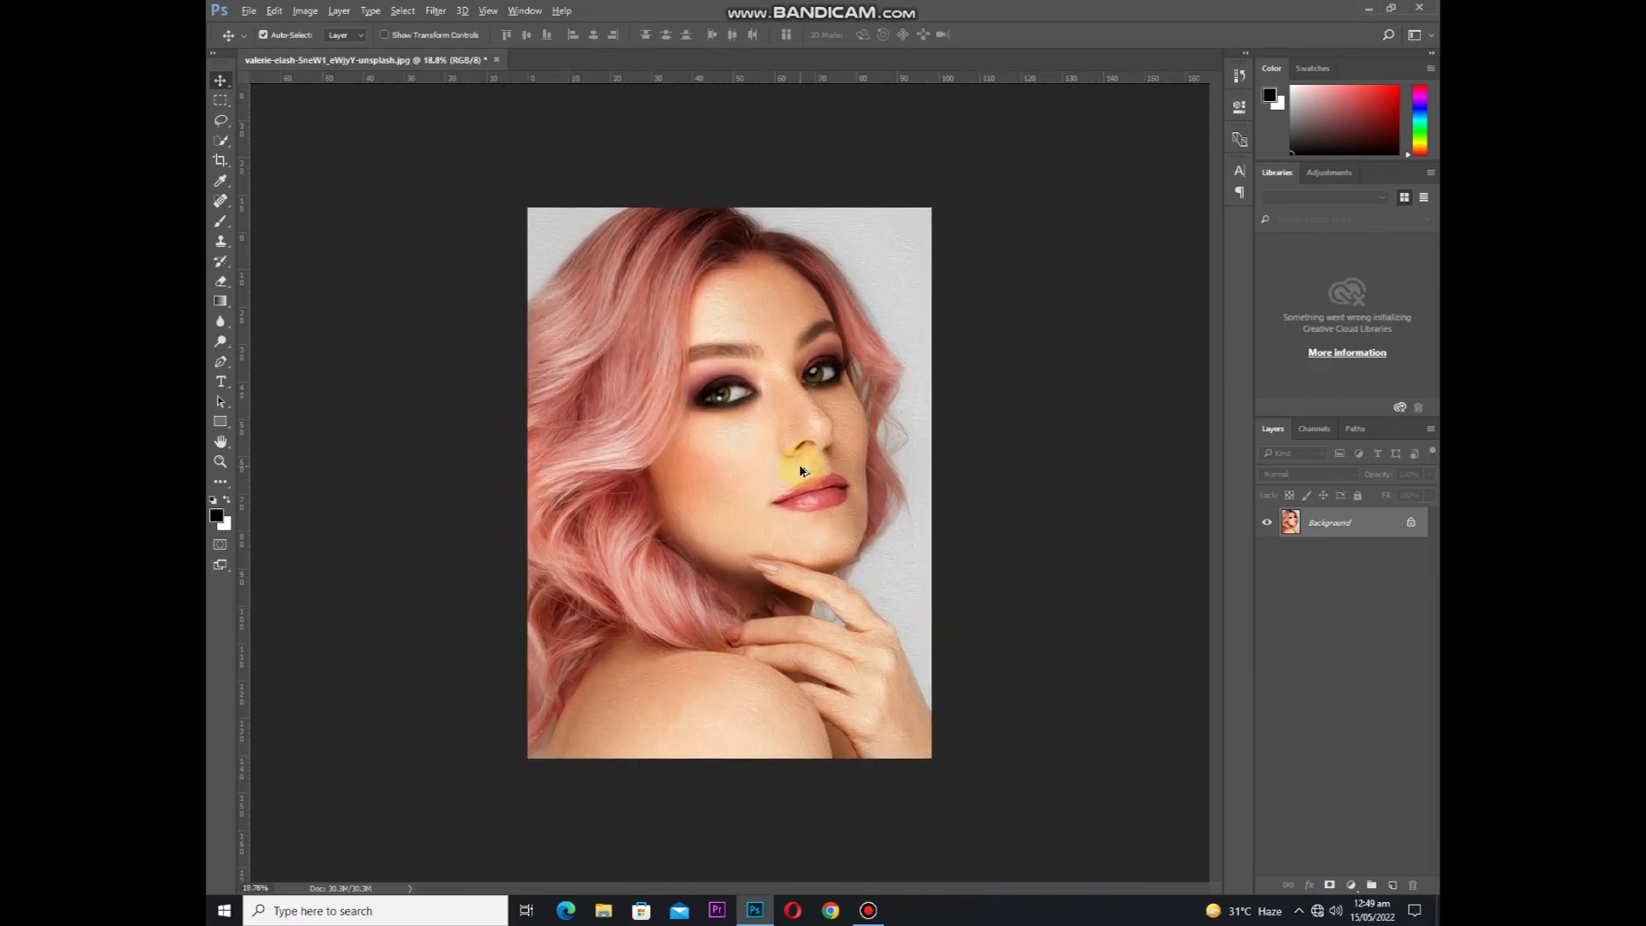
pyautogui.scroll(1, 799, 465)
pyautogui.scroll(1, 799, 465)
pyautogui.scroll(2, 799, 464)
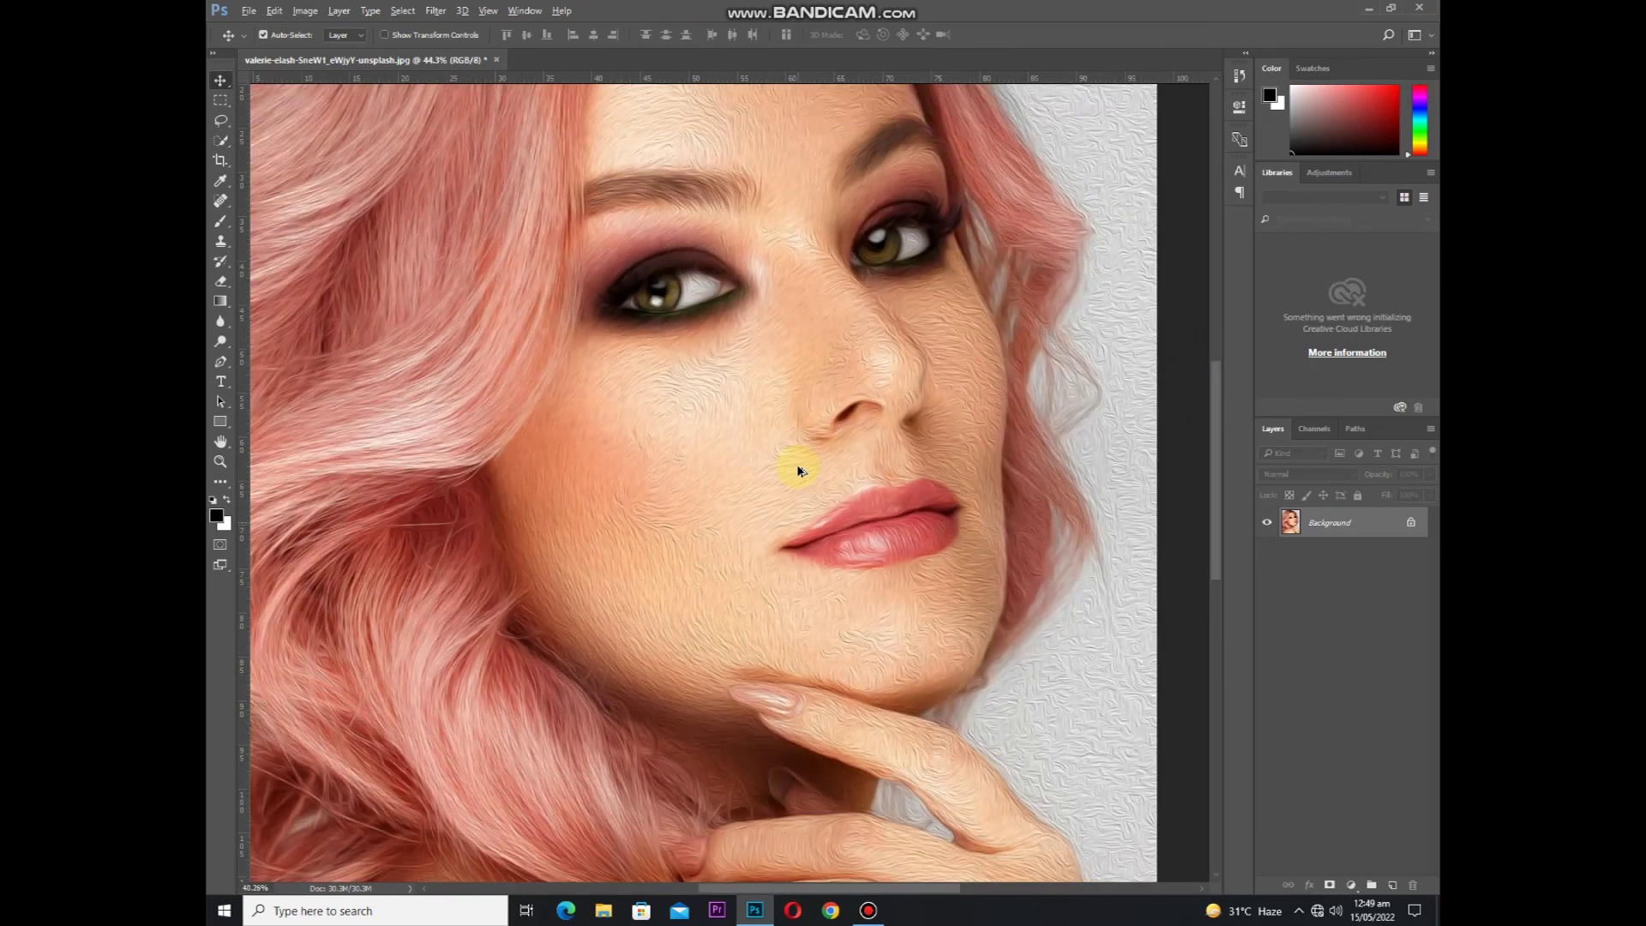
pyautogui.scroll(-2, 796, 465)
pyautogui.scroll(-1, 796, 464)
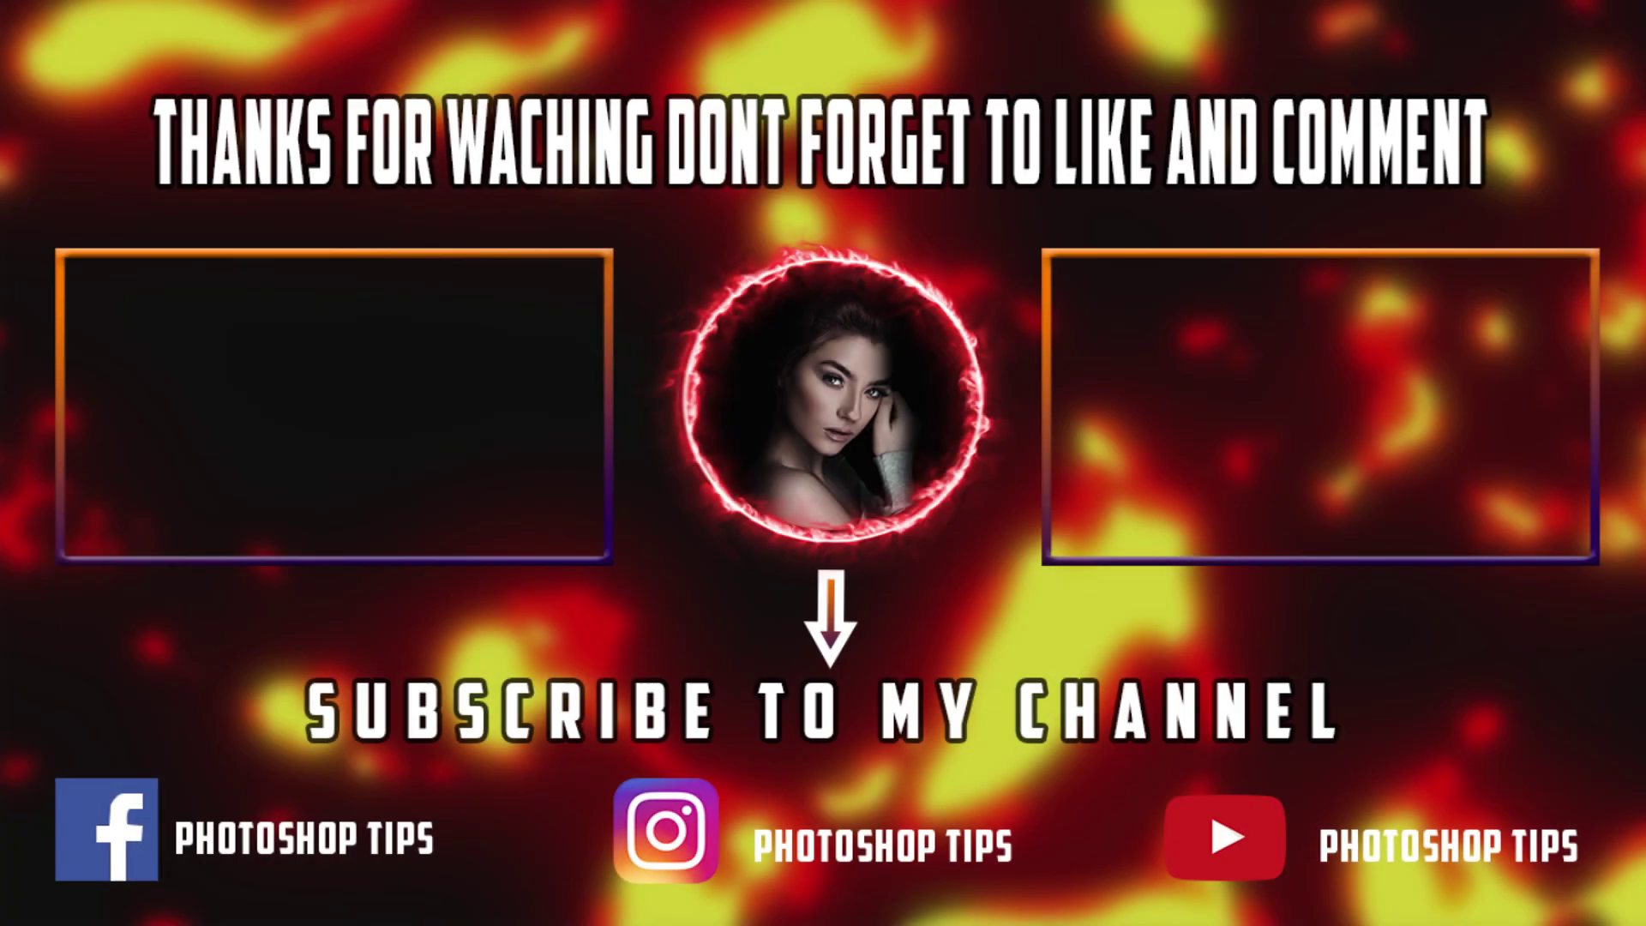